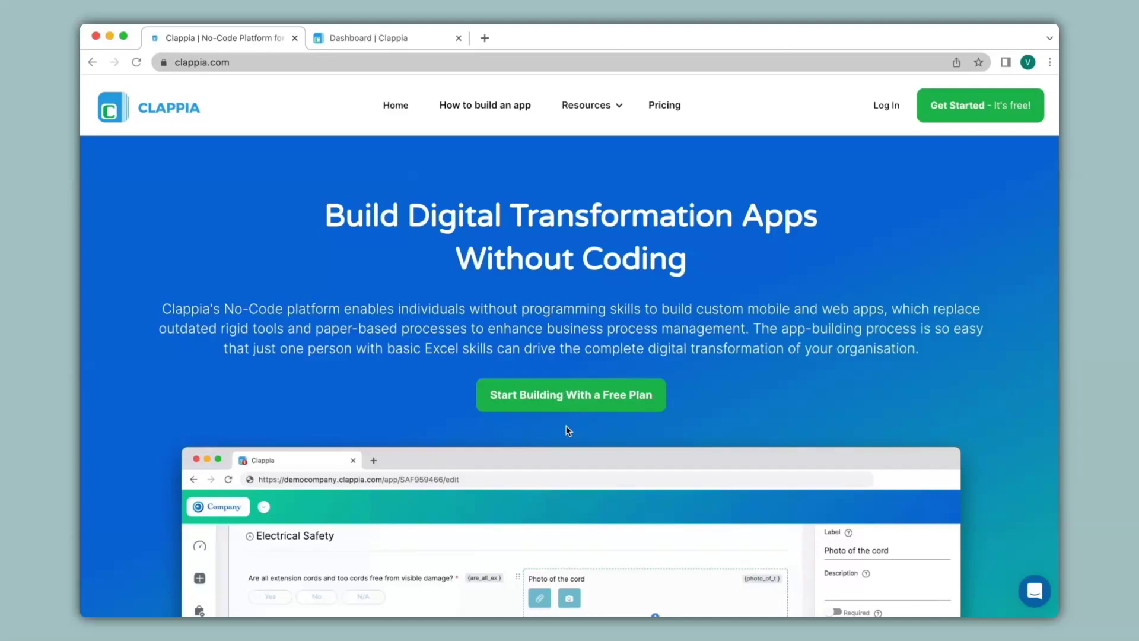
Step: Create a new app from the Dashboard titled 'Sales Tracker' and add its first section
{"action": "left_click", "coordinate": [371, 47]}
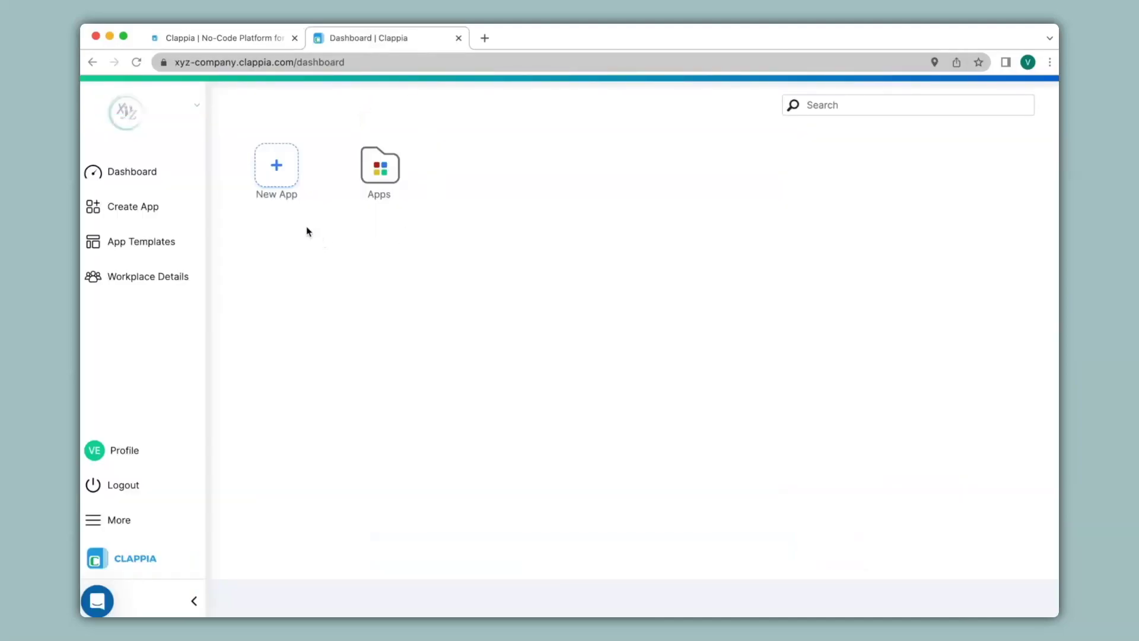
{"action": "left_click", "coordinate": [283, 181]}
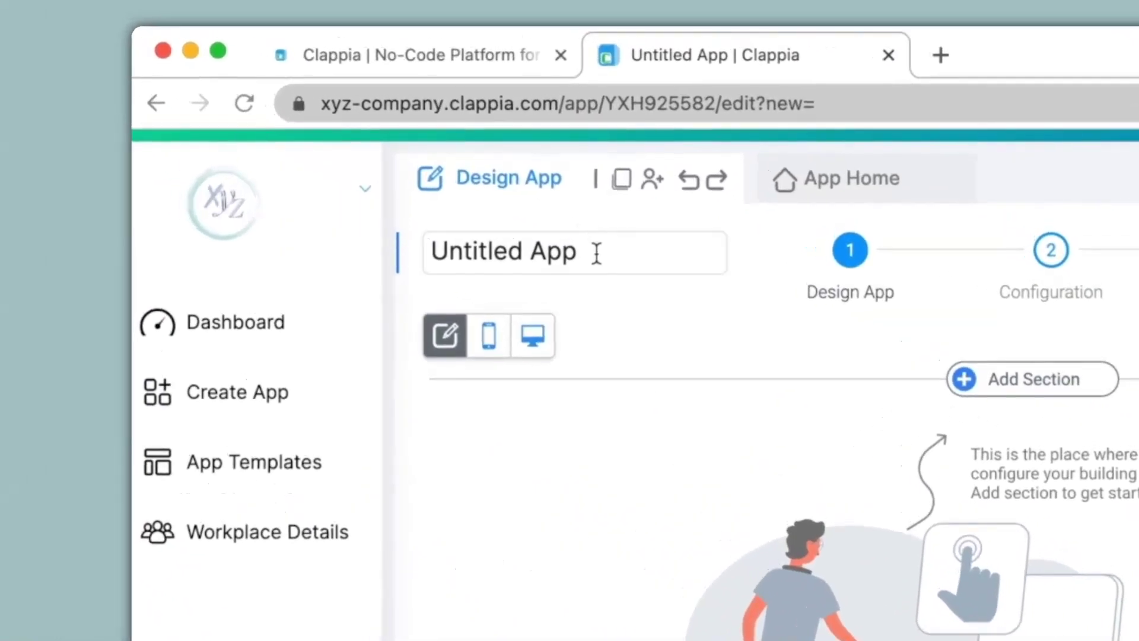
{"action": "left_click_drag", "start_coordinate": [597, 252], "coordinate": [436, 248]}
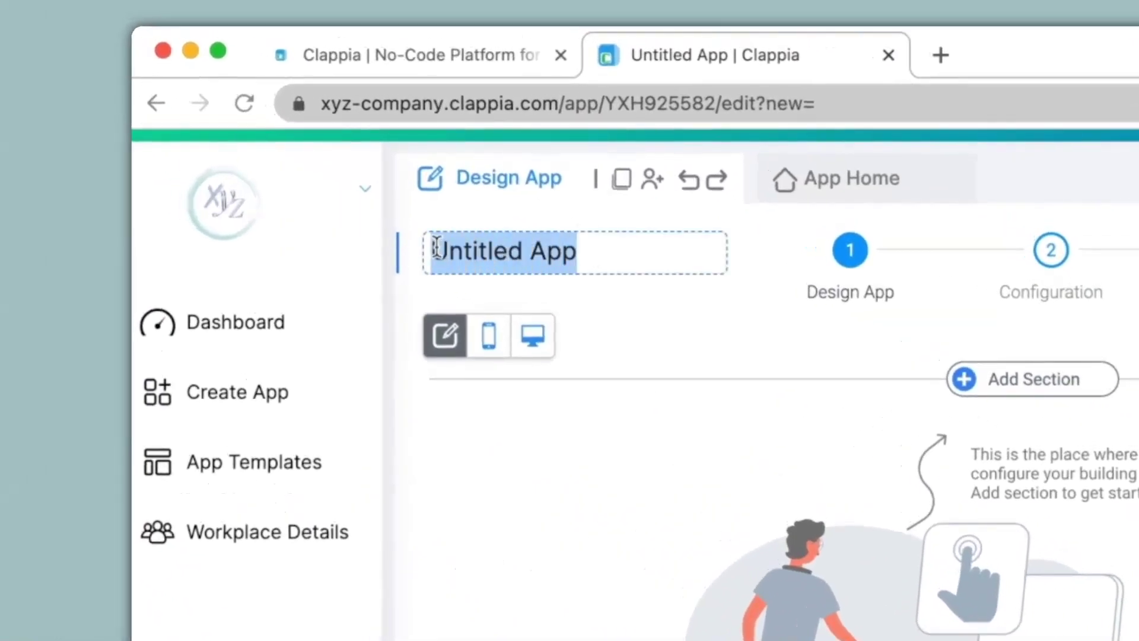
{"action": "type", "text": "Sales Tracker"}
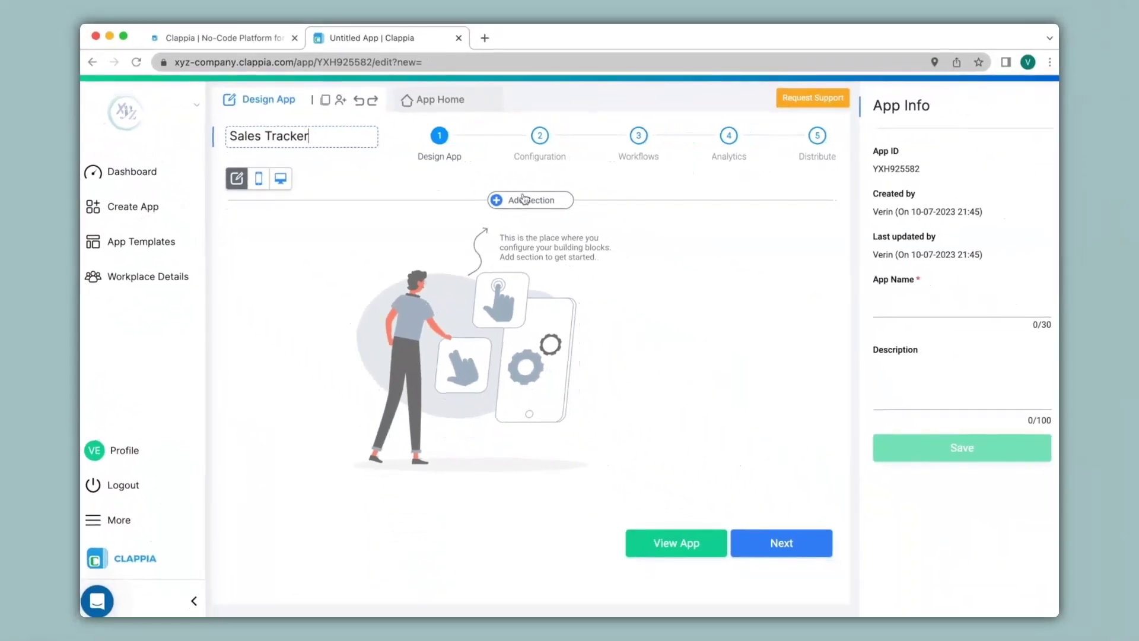
{"action": "left_click", "coordinate": [524, 199]}
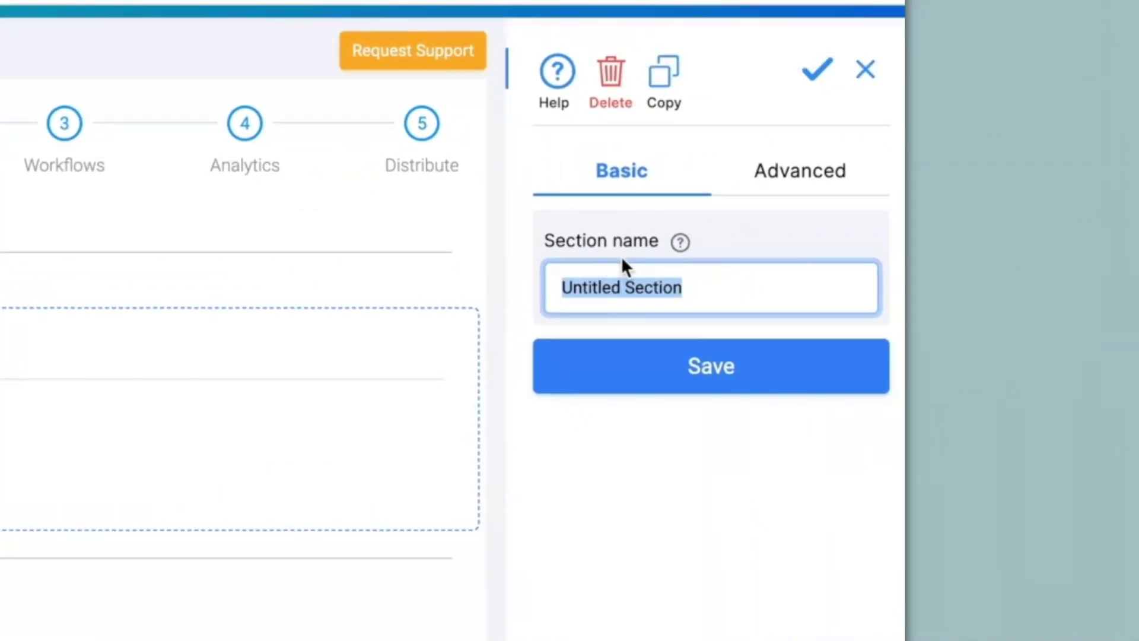
Step: Title the section 'Customer Information' and add a single-line text field labelled 'Customer Name'
{"action": "type", "text": "Customer Information"}
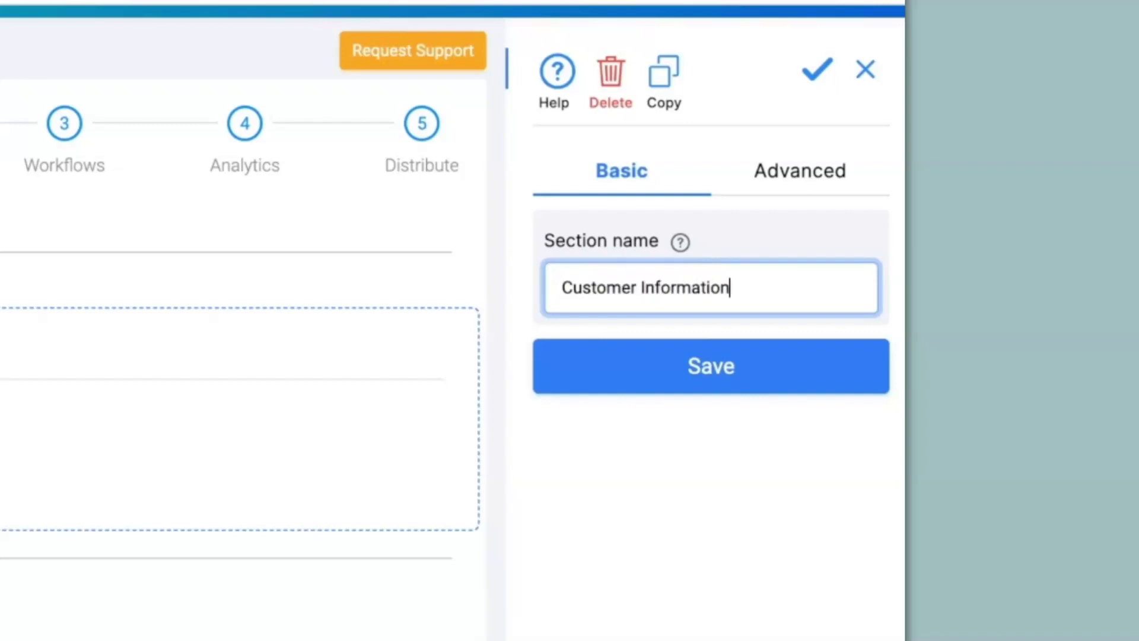
{"action": "left_click", "coordinate": [646, 360]}
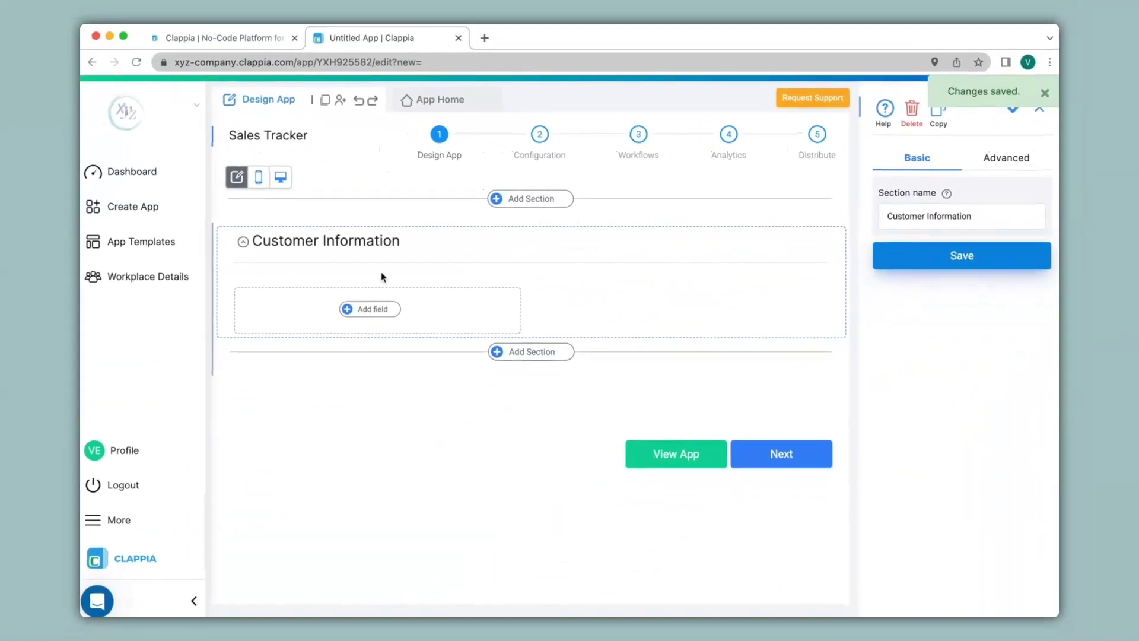
{"action": "left_click", "coordinate": [363, 313]}
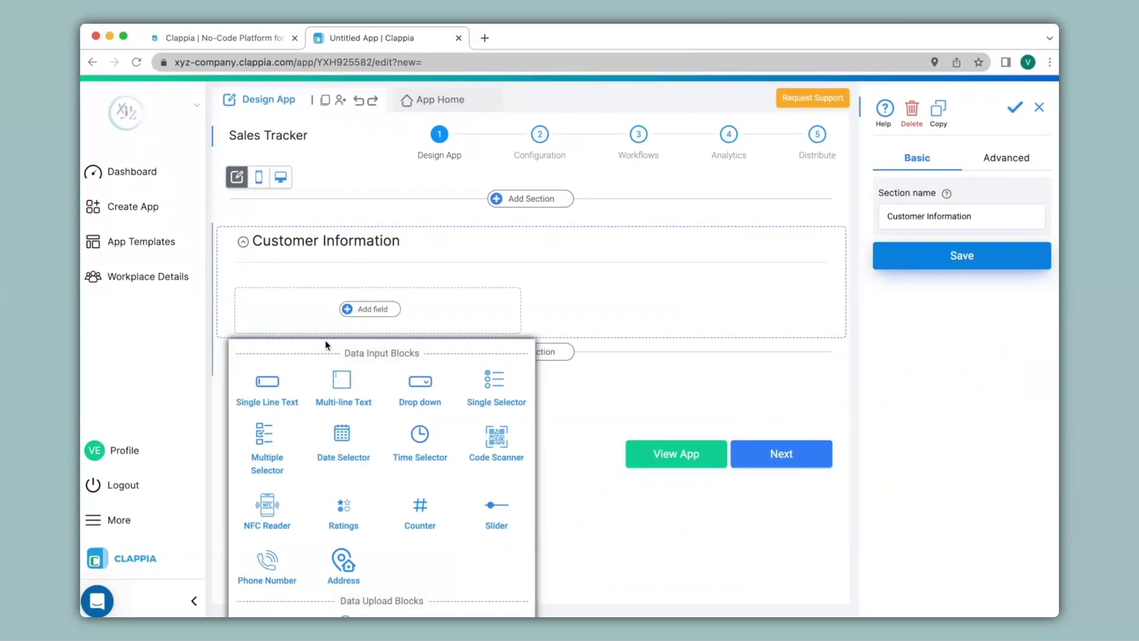
{"action": "left_click", "coordinate": [280, 391]}
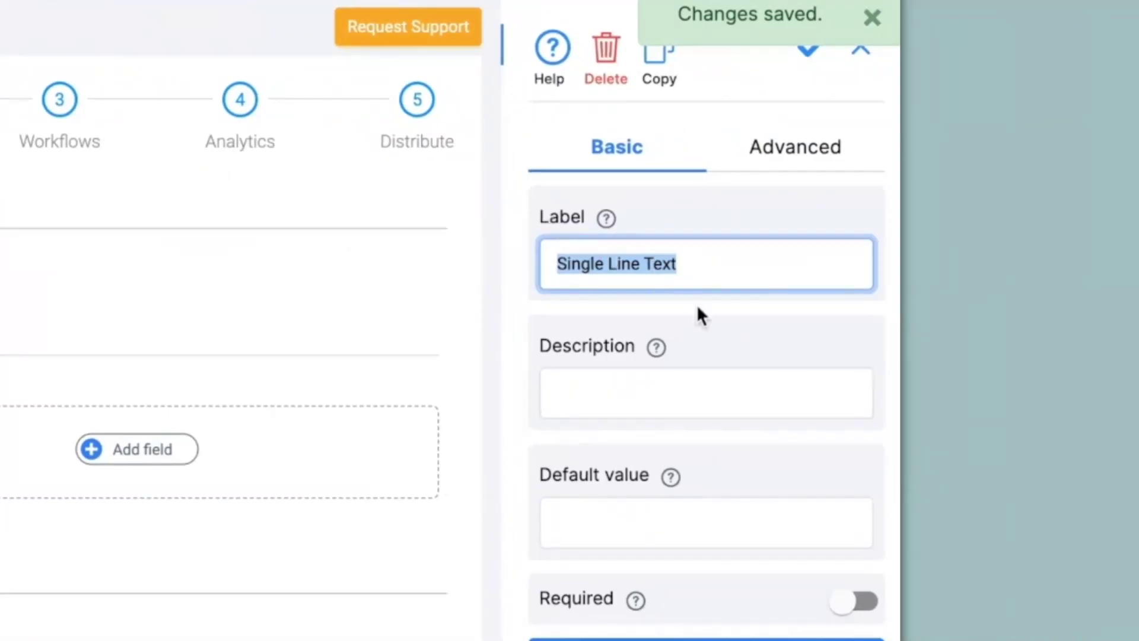
{"action": "type", "text": "Customer Name"}
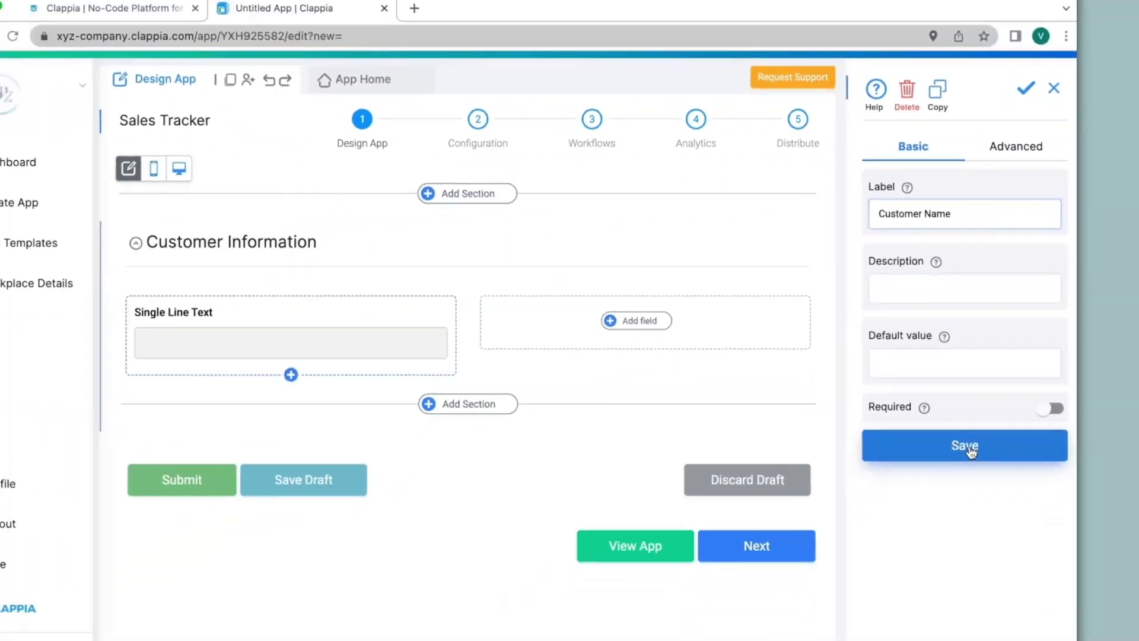
{"action": "left_click", "coordinate": [707, 639]}
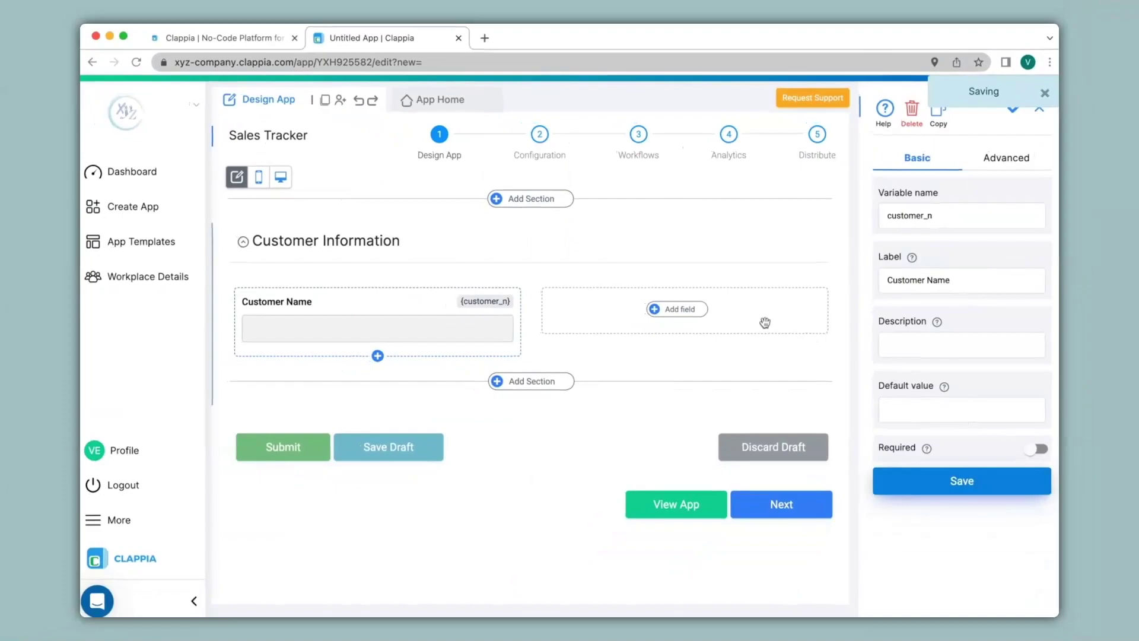
{"action": "left_click", "coordinate": [689, 316]}
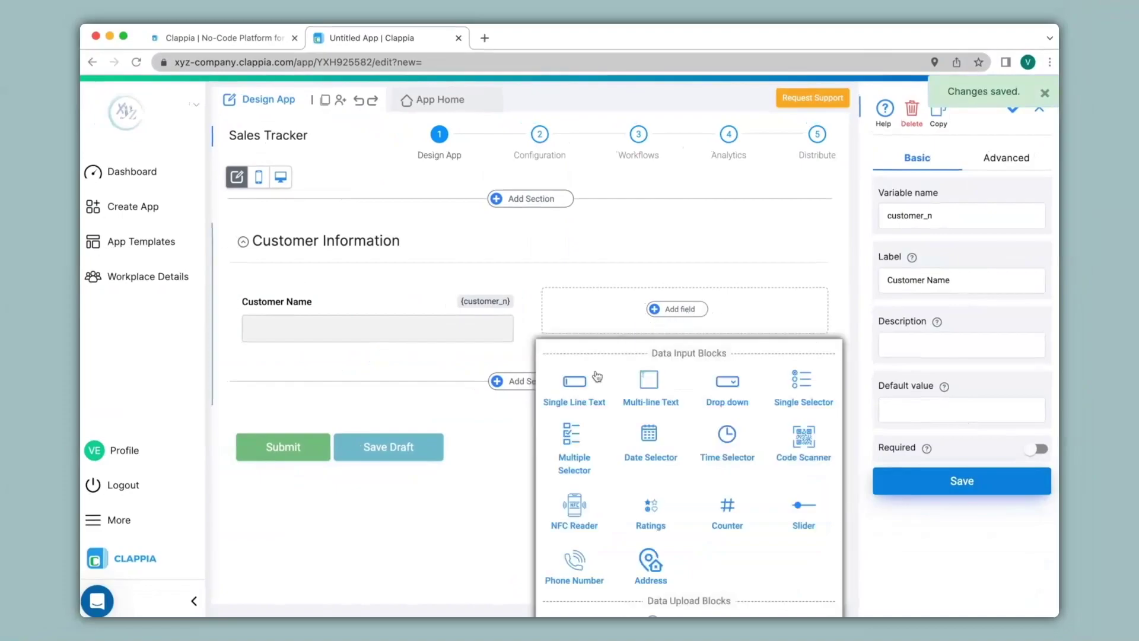
Step: Add a single-line text field 'Customer Email' with Email validation
{"action": "left_click", "coordinate": [579, 387]}
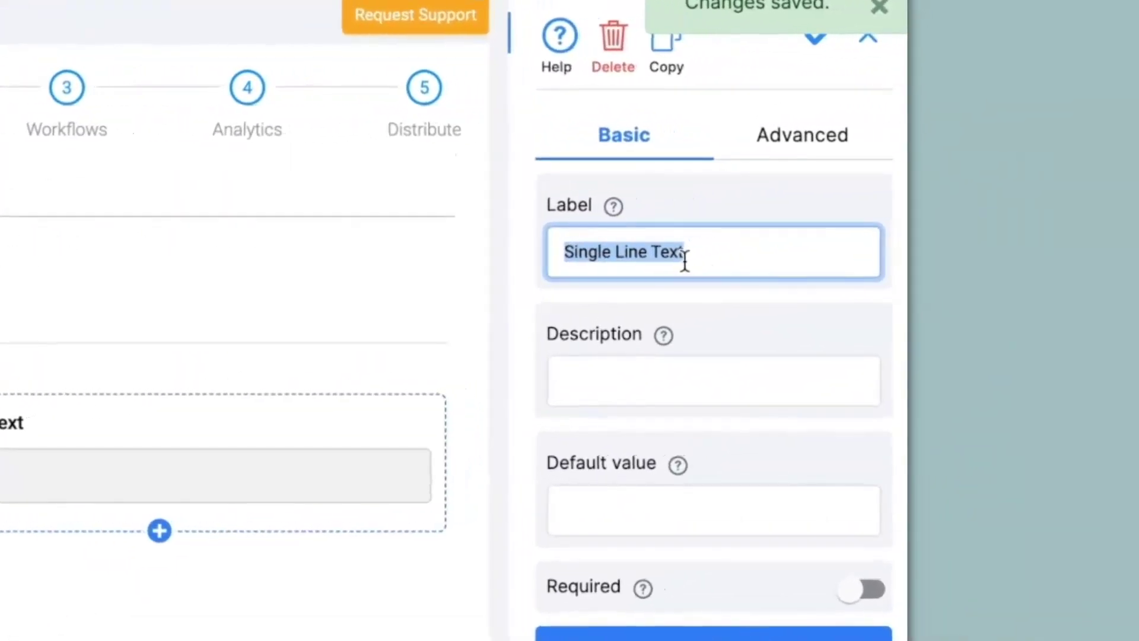
{"action": "type", "text": "Customer Email"}
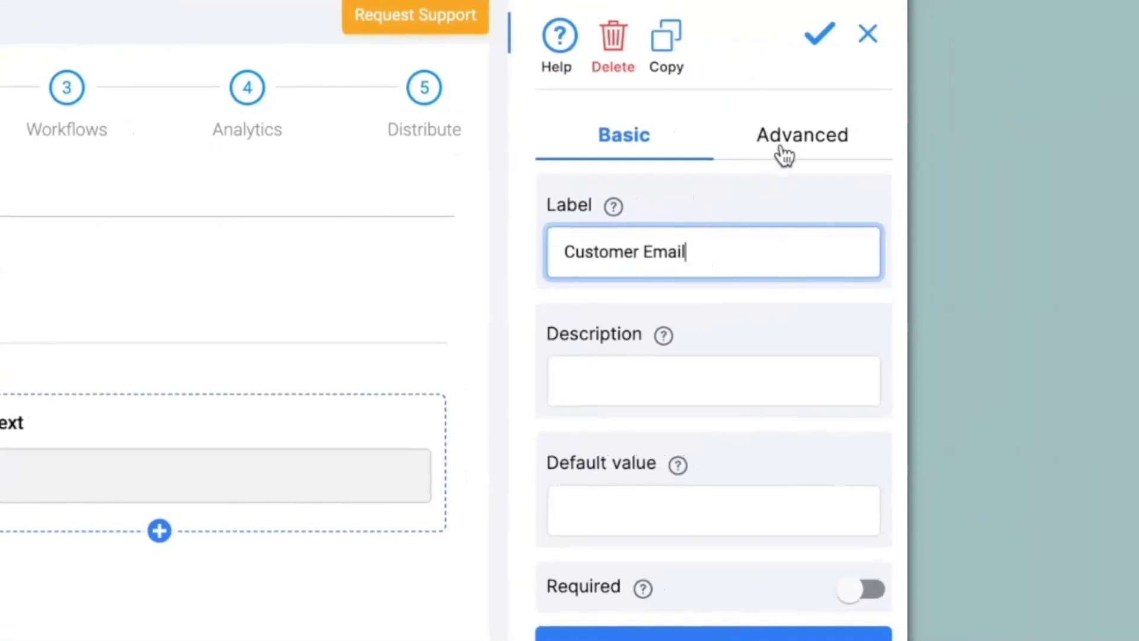
{"action": "left_click", "coordinate": [791, 153]}
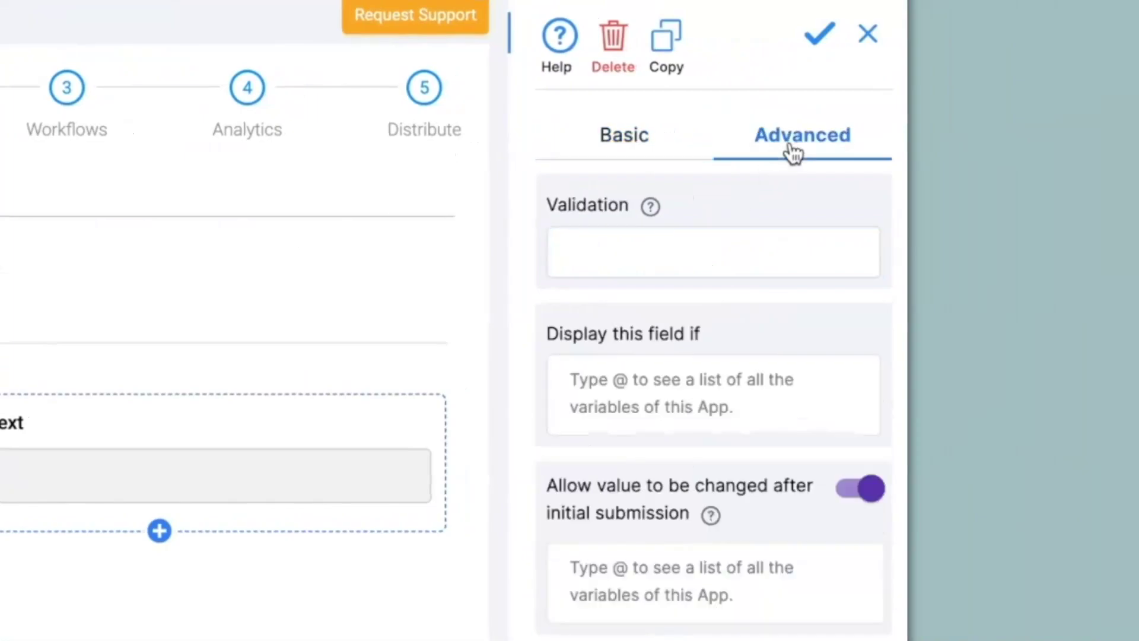
{"action": "left_click", "coordinate": [588, 248]}
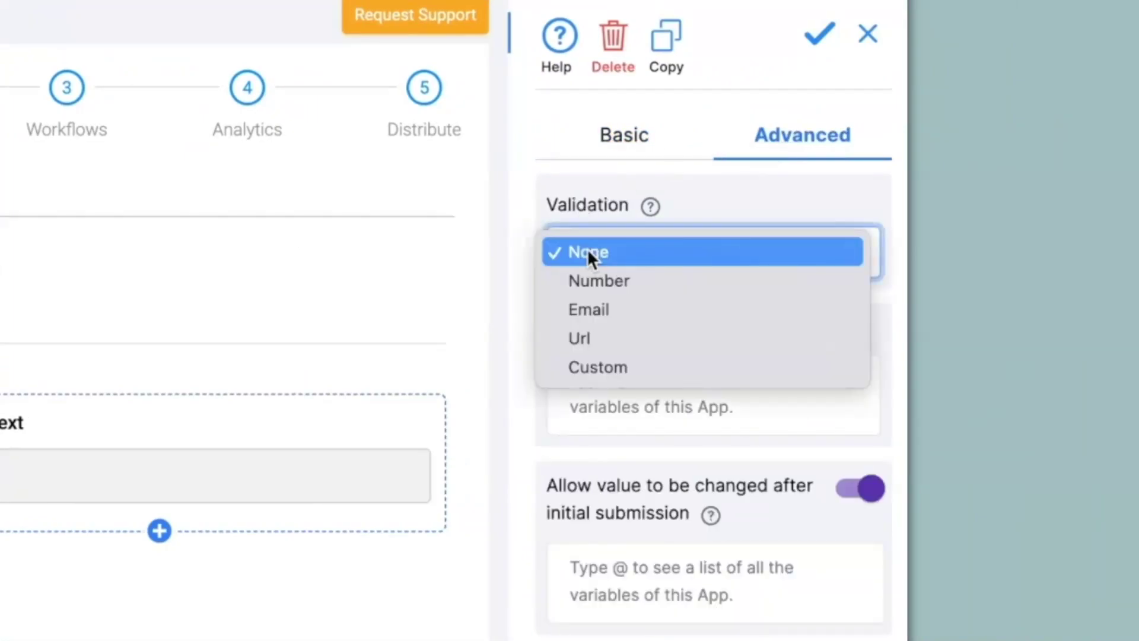
{"action": "left_click", "coordinate": [601, 311]}
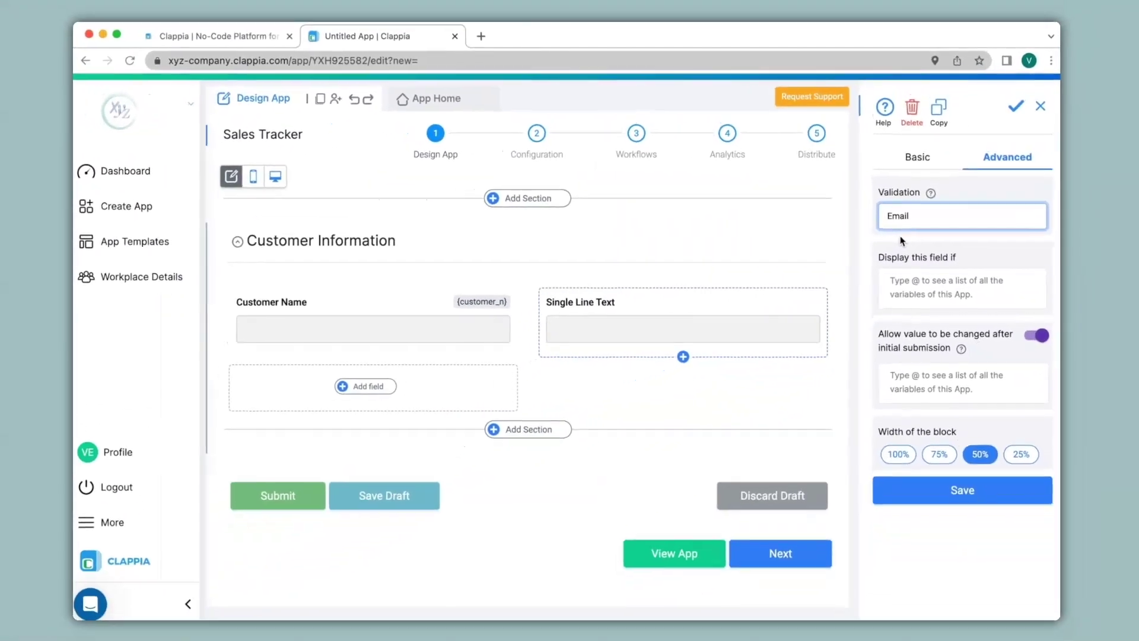
{"action": "left_click", "coordinate": [963, 494]}
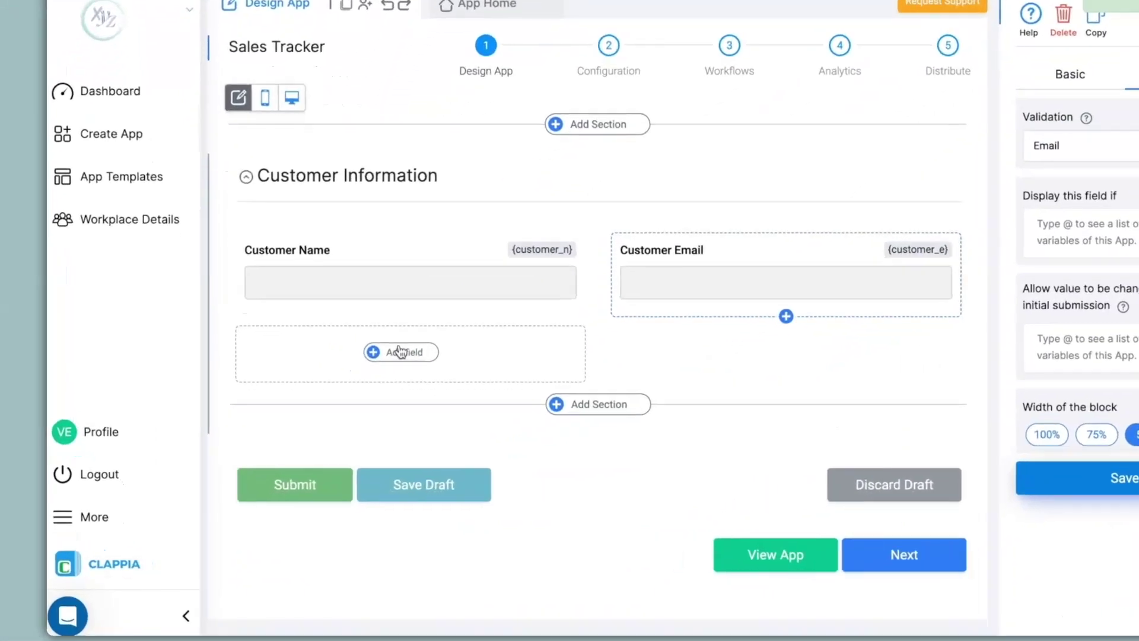
{"action": "left_click", "coordinate": [369, 383]}
Step: Add a Phone Number field with +91 (India) as the default country code
{"action": "scroll", "coordinate": [361, 388], "scroll_direction": "down", "scroll_amount": 5}
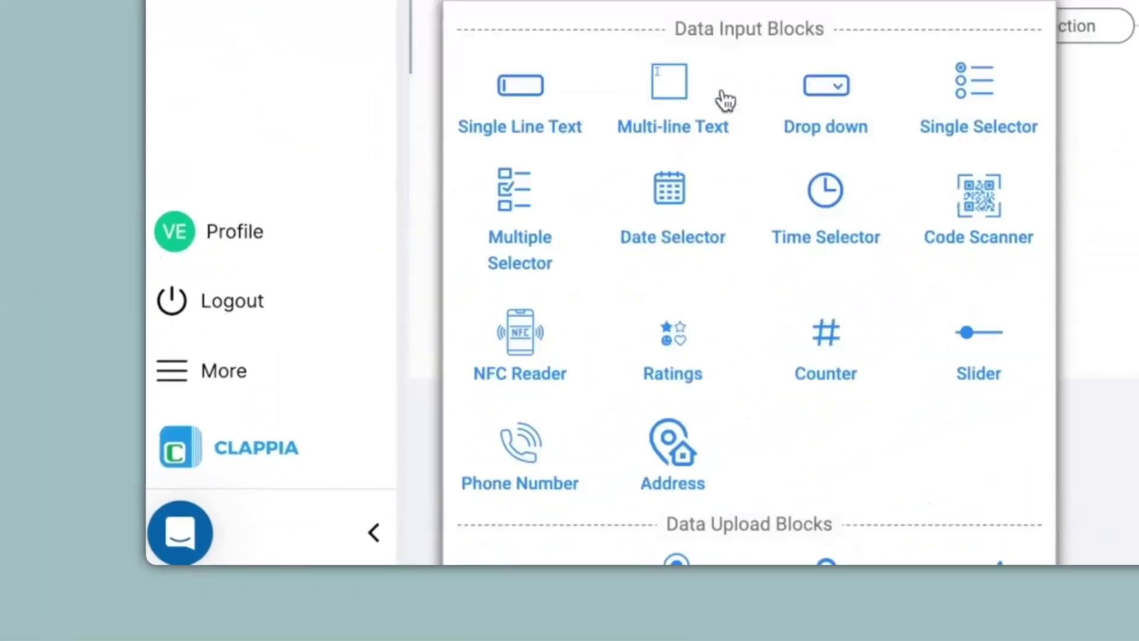
{"action": "left_click", "coordinate": [529, 323]}
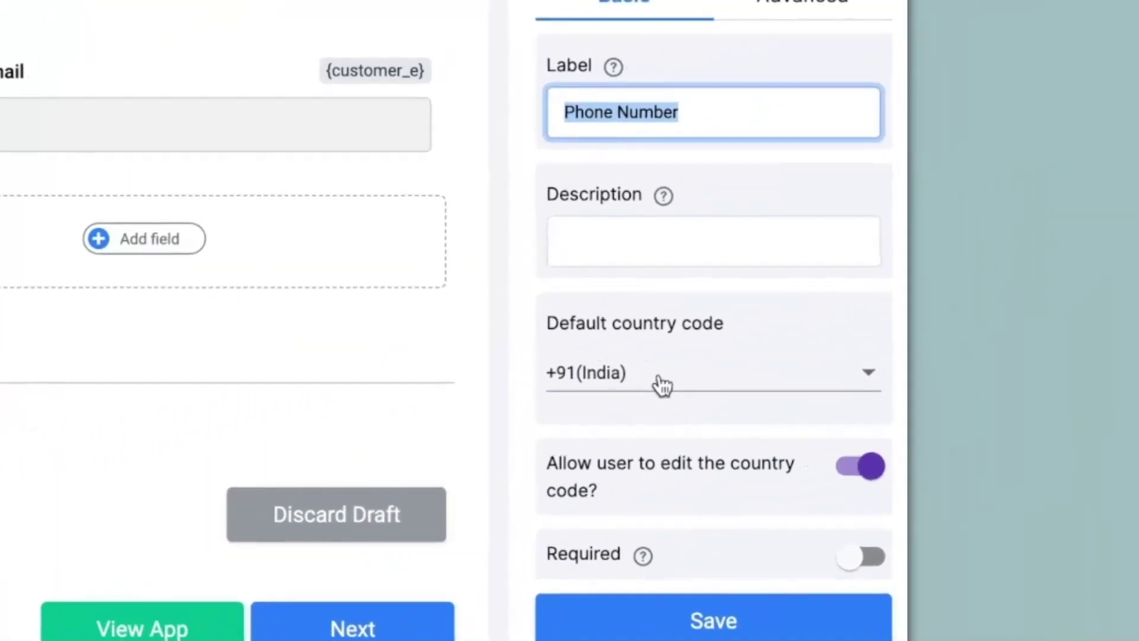
{"action": "left_click", "coordinate": [663, 385]}
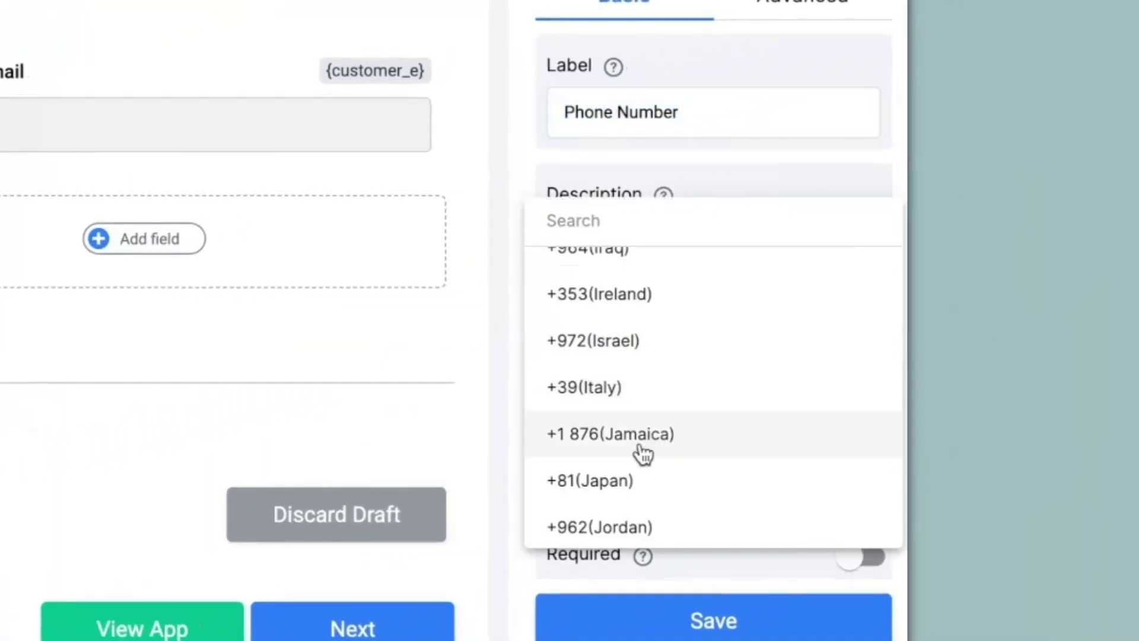
{"action": "left_click", "coordinate": [515, 365]}
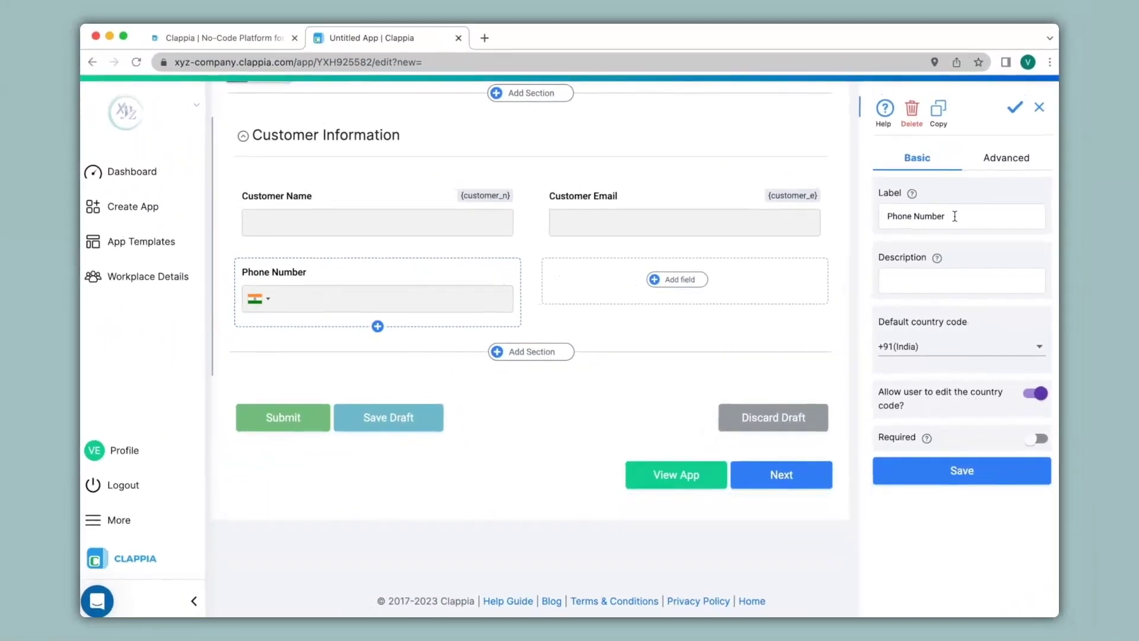
{"action": "left_click", "coordinate": [977, 470]}
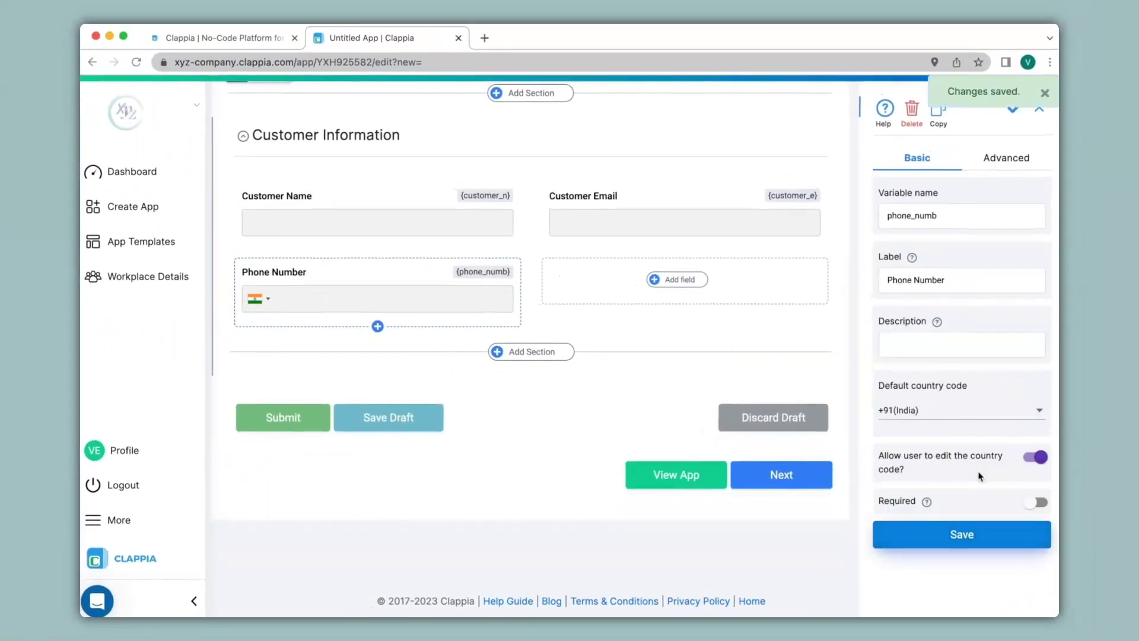
Step: Add a GPS field 'Location of the Customer' defaulting to current location, then add a new section
{"action": "left_click", "coordinate": [705, 287]}
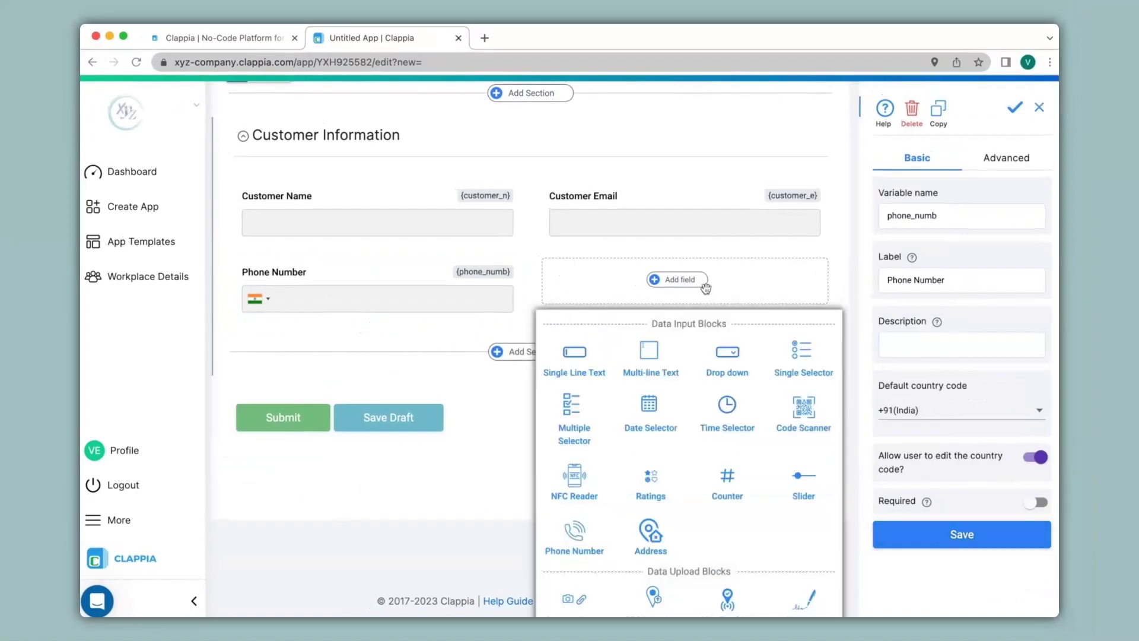
{"action": "scroll", "coordinate": [688, 386], "scroll_direction": "down", "scroll_amount": 2}
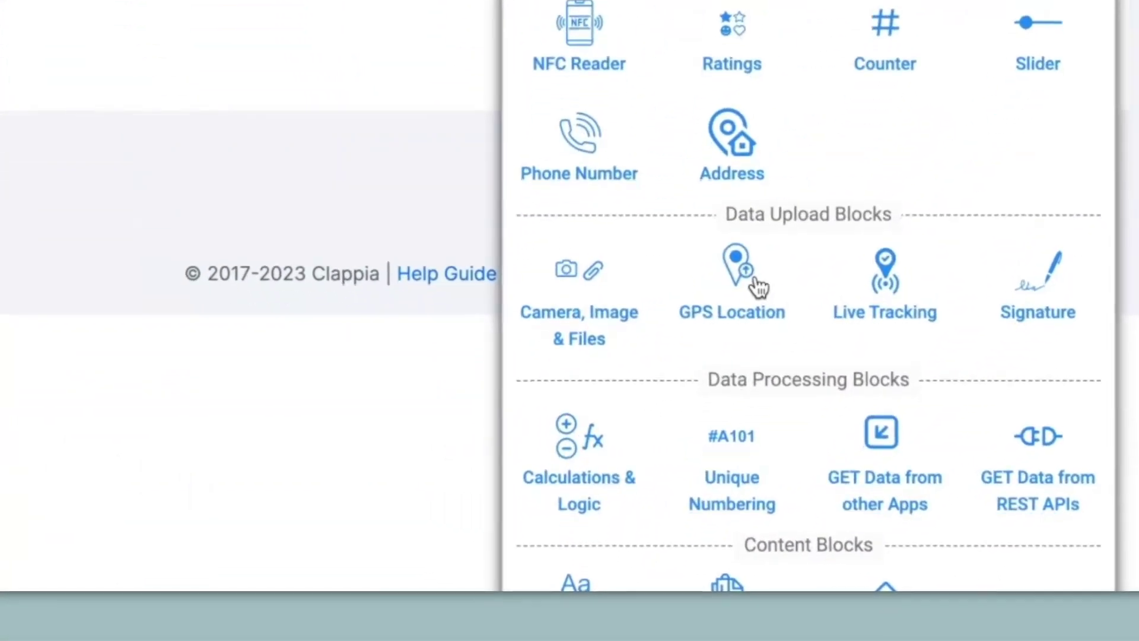
{"action": "left_click", "coordinate": [665, 494]}
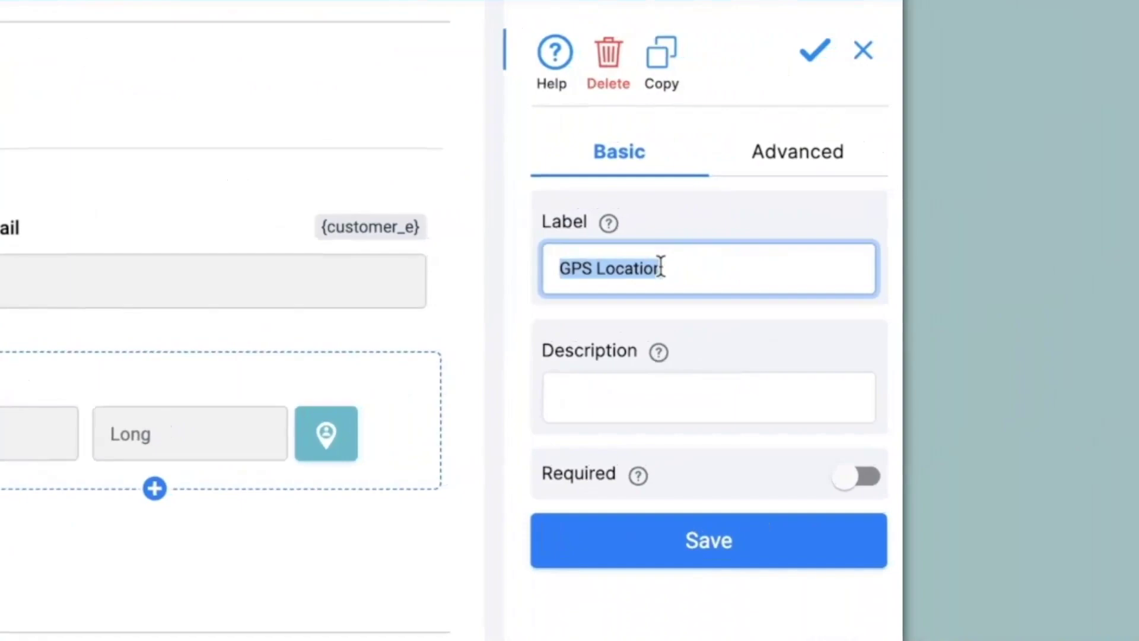
{"action": "type", "text": "Location of the Customer"}
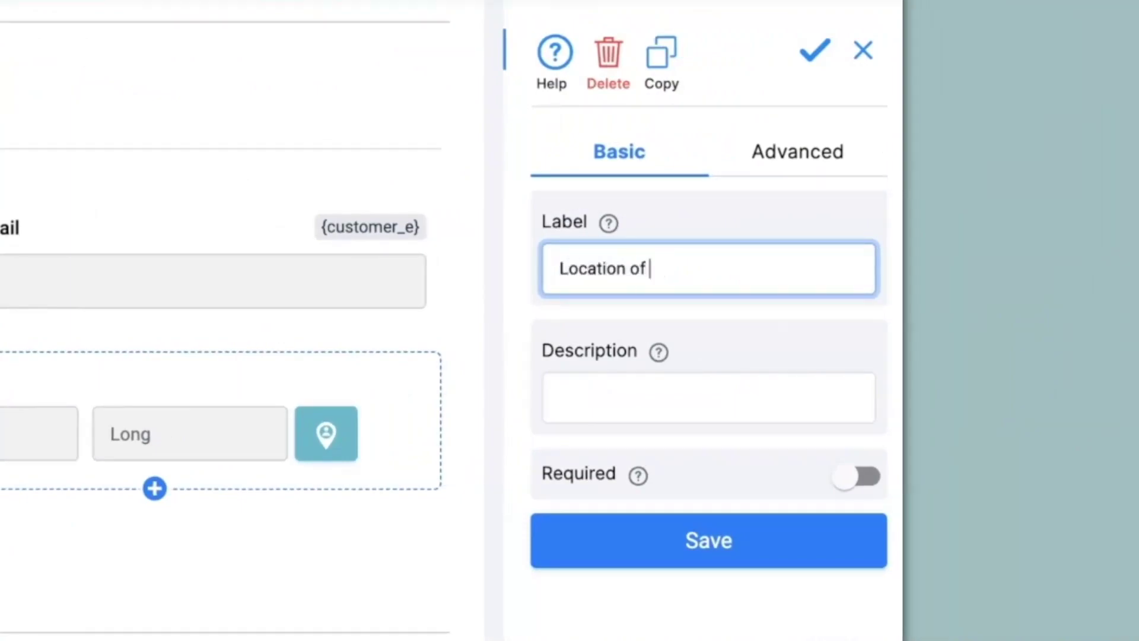
{"action": "left_click", "coordinate": [835, 148]}
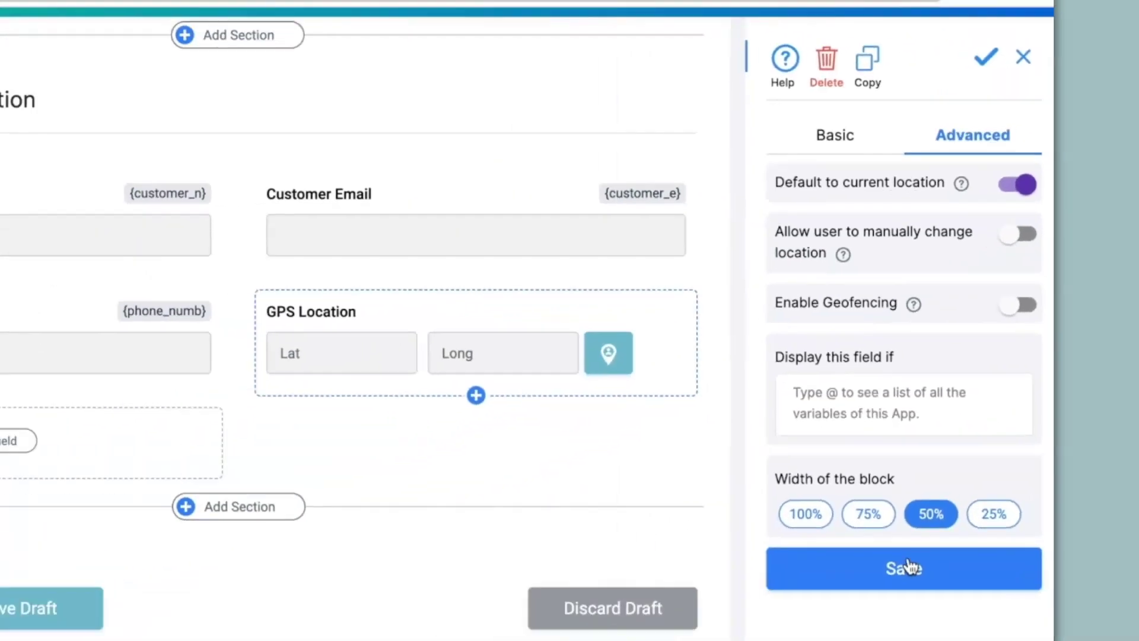
{"action": "left_click", "coordinate": [905, 567]}
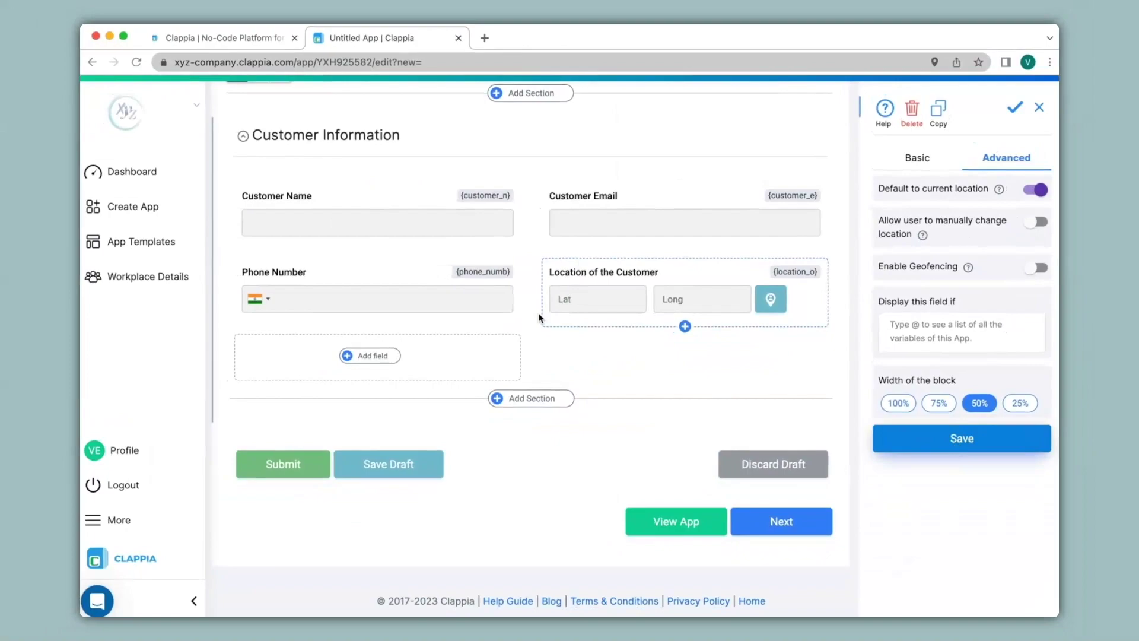
{"action": "left_click", "coordinate": [537, 398]}
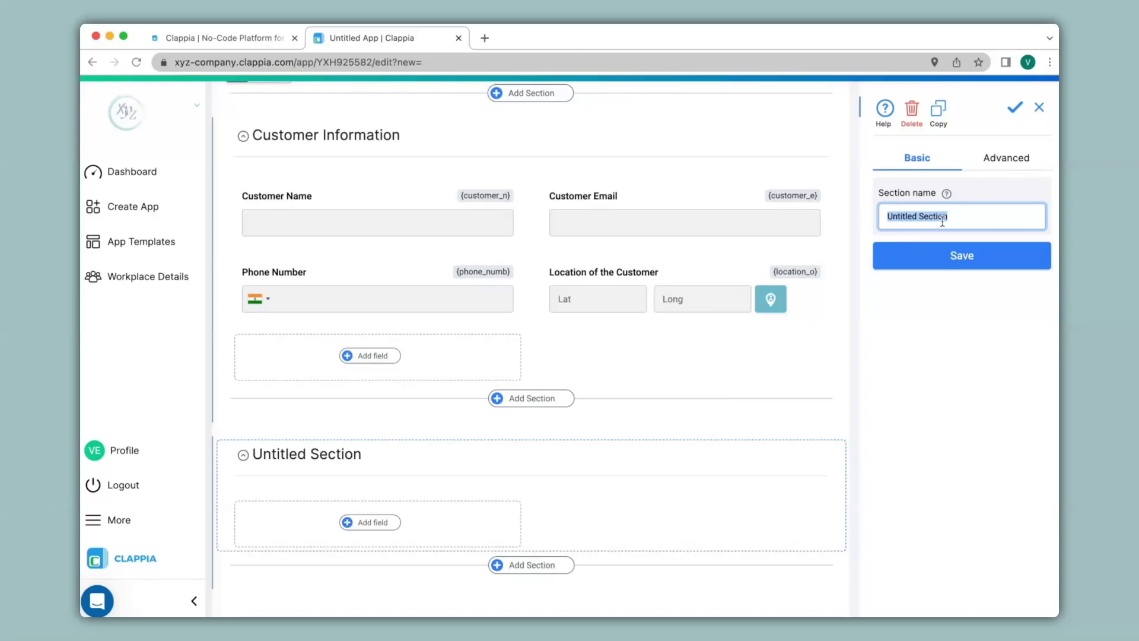
Step: Rename the section 'Order Details' and add an 'Item Name' dropdown with options Item1 to Item5
{"action": "type", "text": "Order Details"}
{"action": "left_click", "coordinate": [966, 261]}
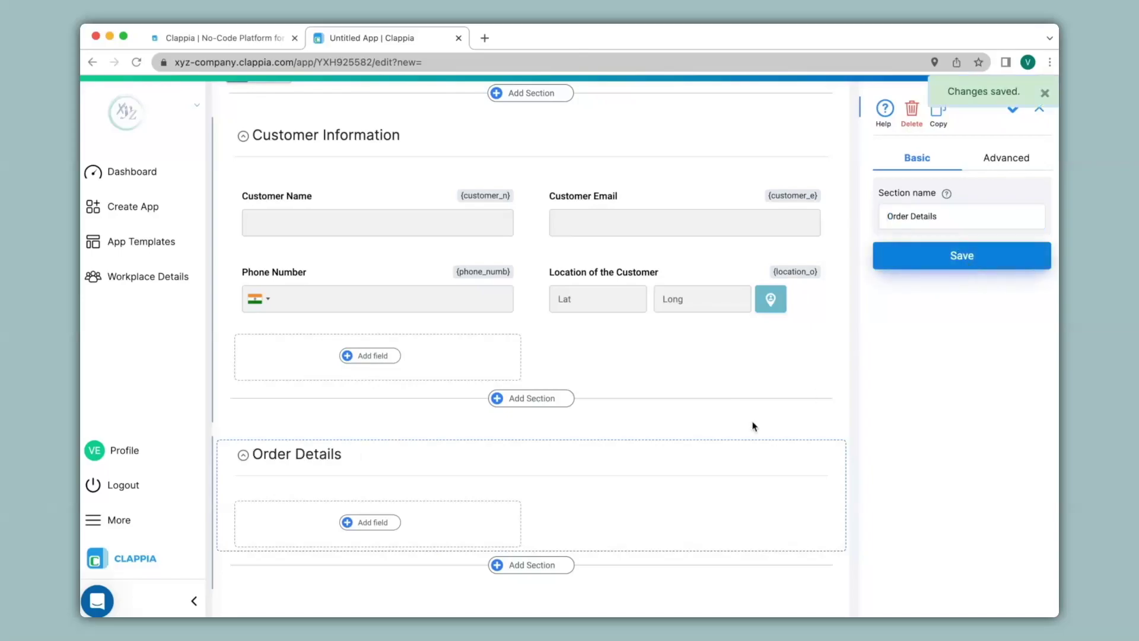
{"action": "left_click", "coordinate": [361, 522]}
{"action": "scroll", "coordinate": [362, 531], "scroll_direction": "down", "scroll_amount": 3}
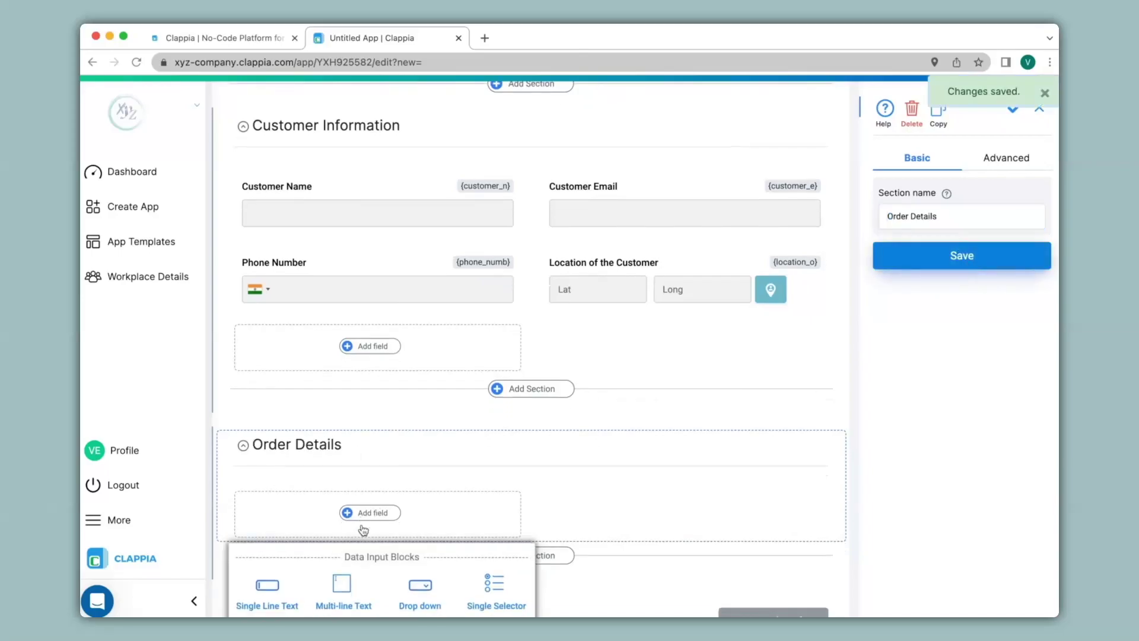
{"action": "scroll", "coordinate": [363, 529], "scroll_direction": "down", "scroll_amount": 1}
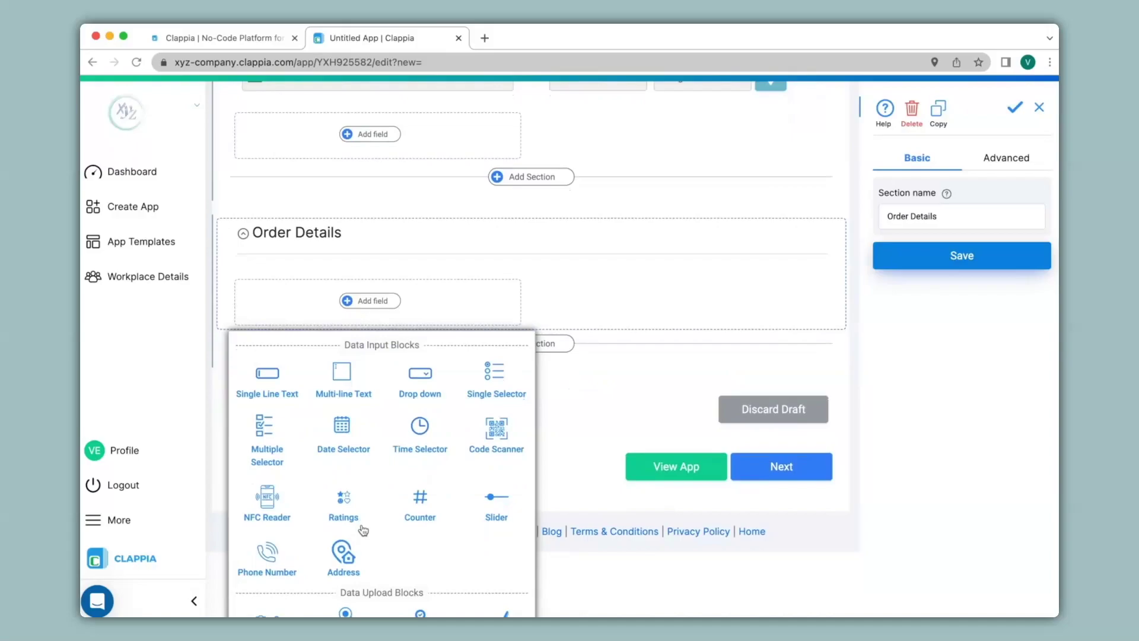
{"action": "scroll", "coordinate": [380, 474], "scroll_direction": "up", "scroll_amount": 1}
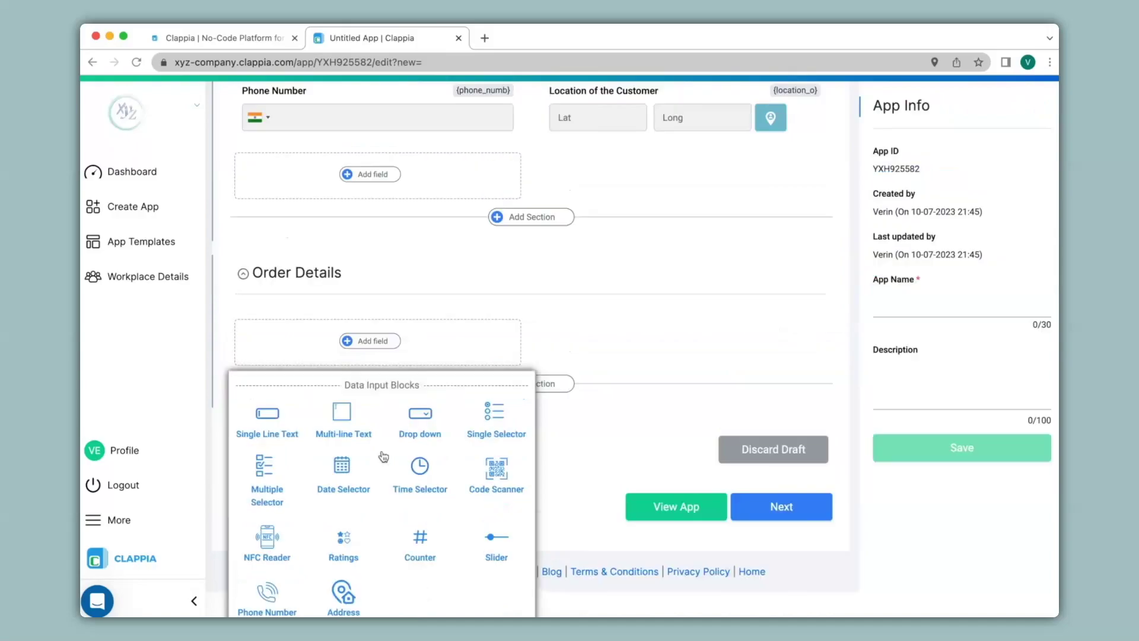
{"action": "left_click", "coordinate": [420, 415]}
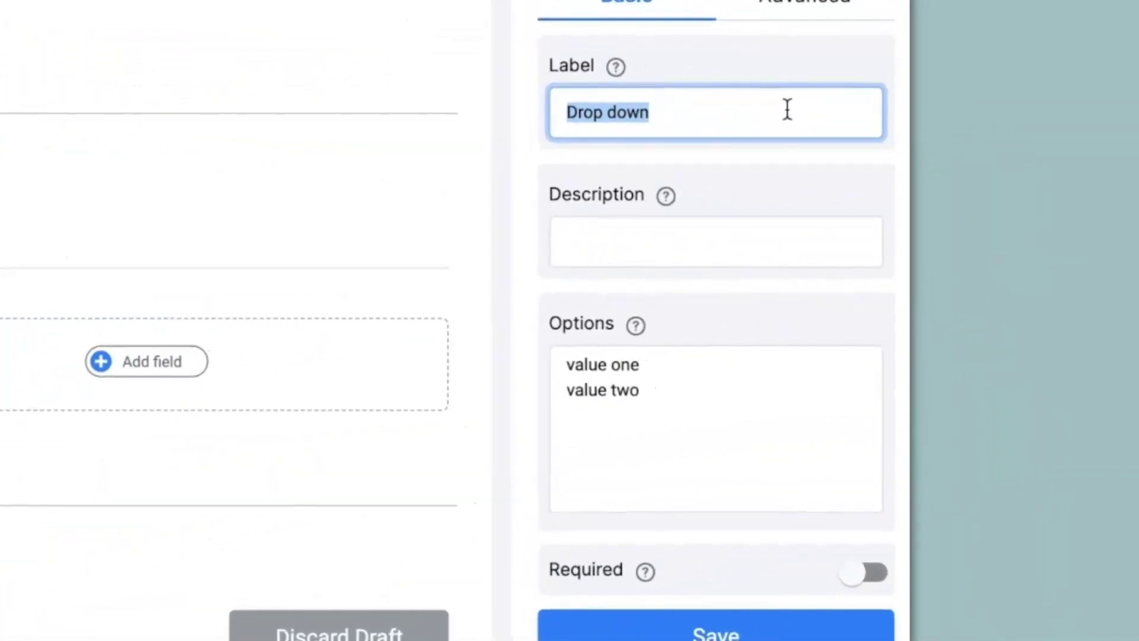
{"action": "type", "text": "Item Name"}
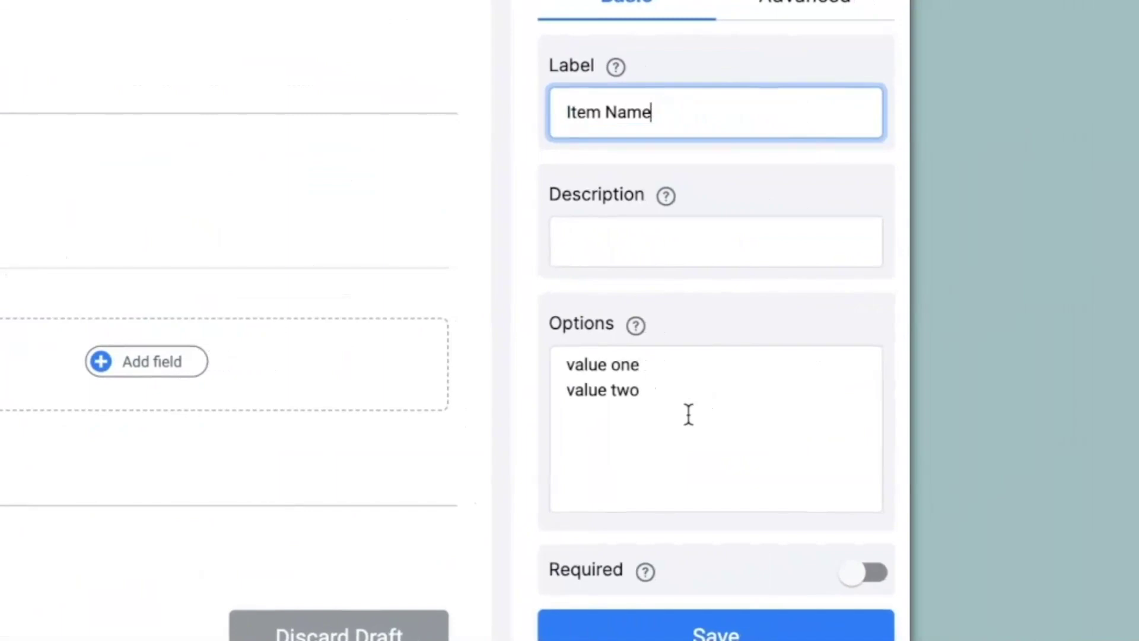
{"action": "left_click_drag", "start_coordinate": [686, 412], "coordinate": [559, 358]}
{"action": "type", "text": "Item1 Item2 Item3 Item4 Item5"}
{"action": "left_click", "coordinate": [627, 416]}
{"action": "left_click", "coordinate": [629, 392]}
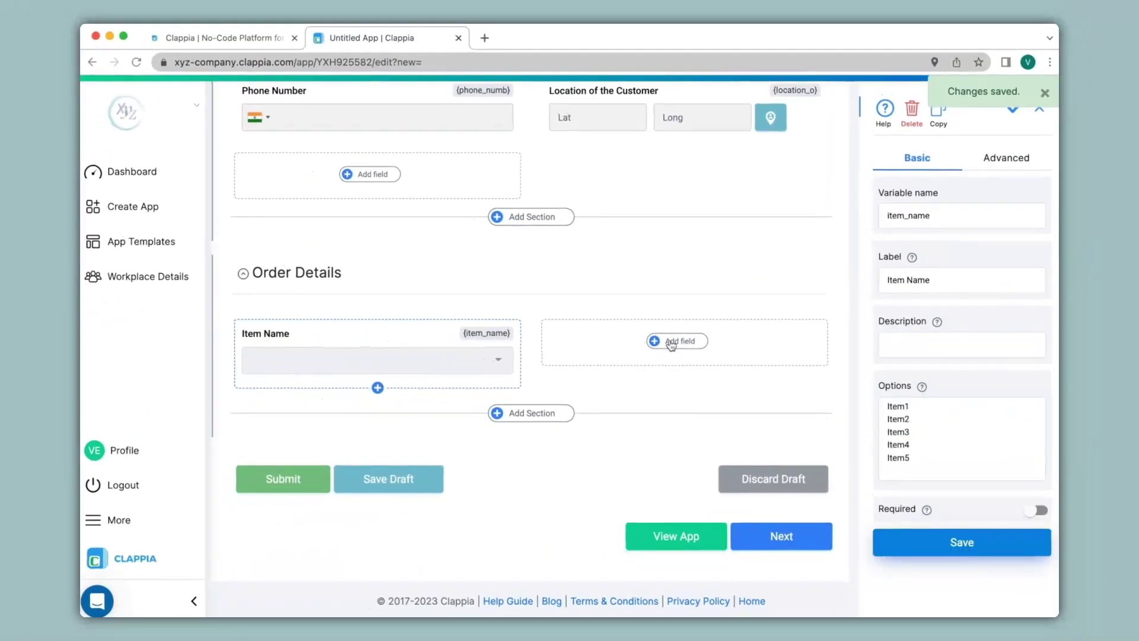
{"action": "left_click", "coordinate": [671, 343]}
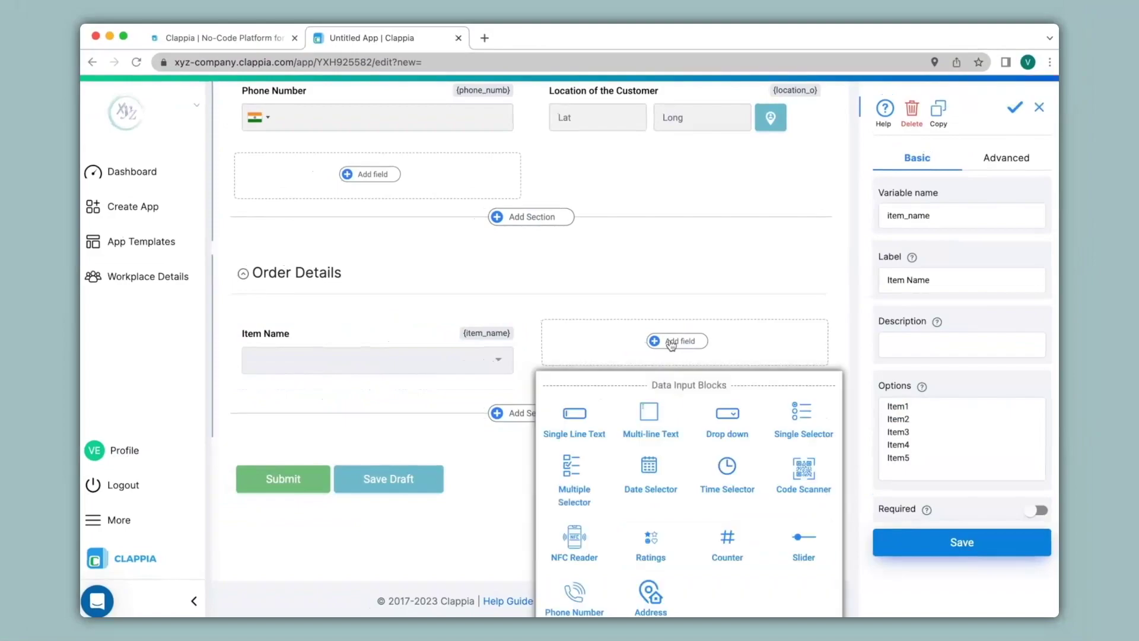
Step: Add a single-line text field 'Price' with Number validation
{"action": "left_click", "coordinate": [575, 415]}
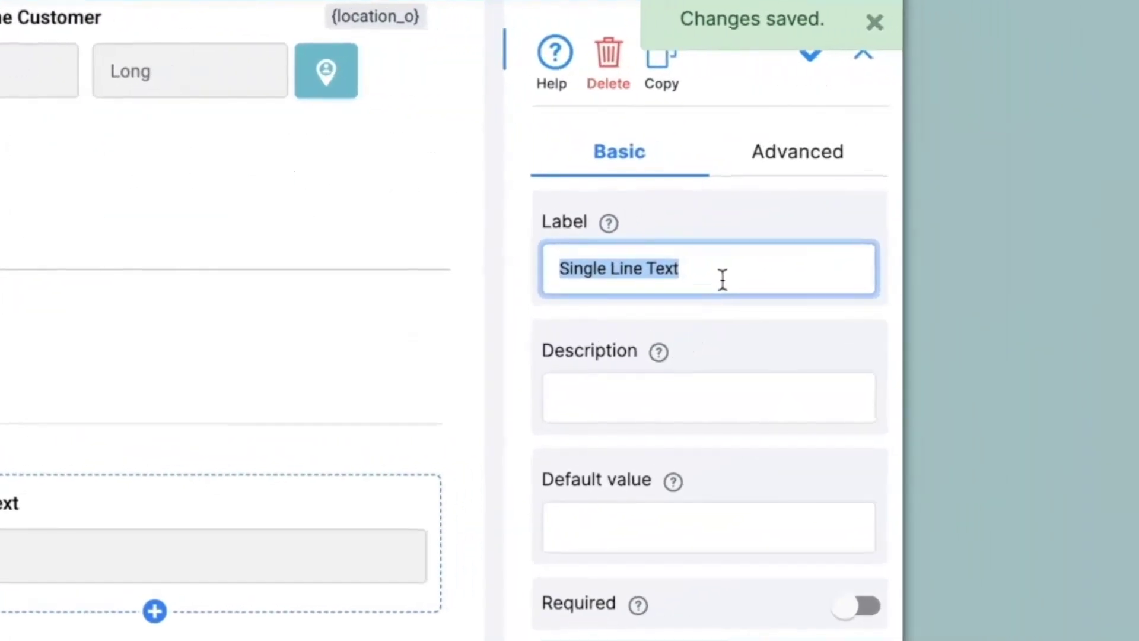
{"action": "type", "text": "Price"}
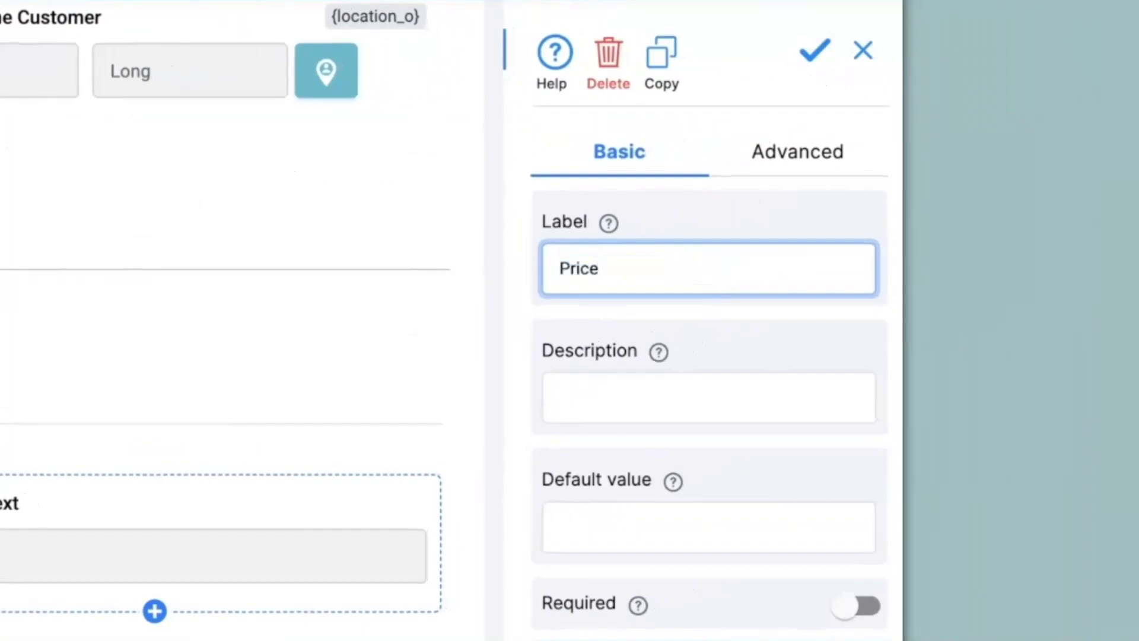
{"action": "left_click", "coordinate": [836, 156]}
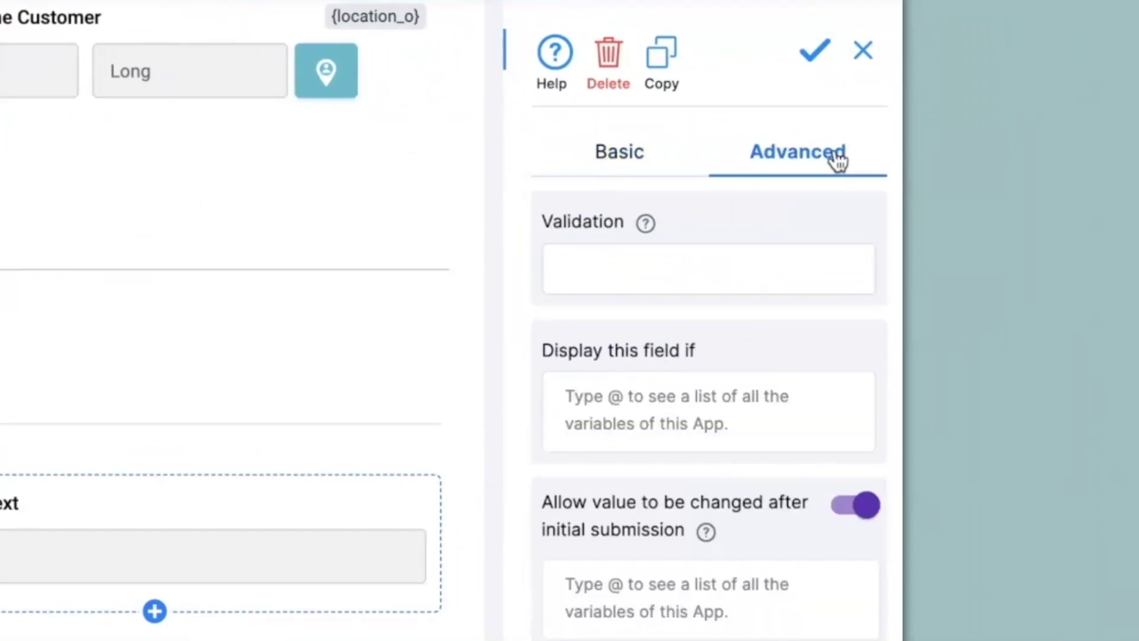
{"action": "left_click", "coordinate": [665, 266]}
{"action": "left_click", "coordinate": [615, 297]}
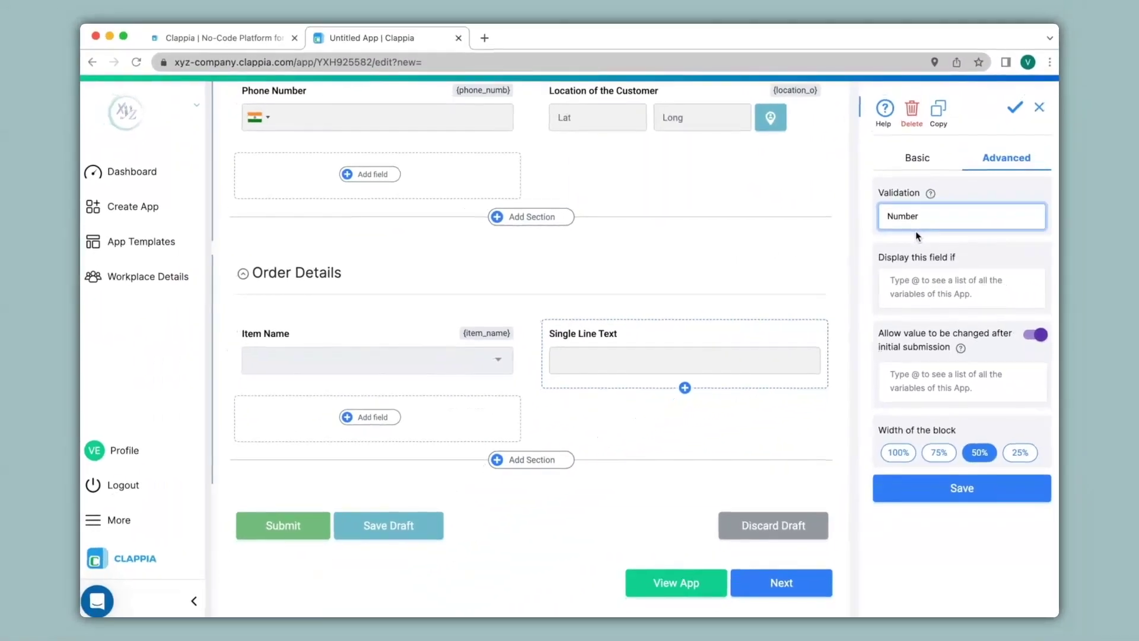
{"action": "left_click", "coordinate": [892, 490]}
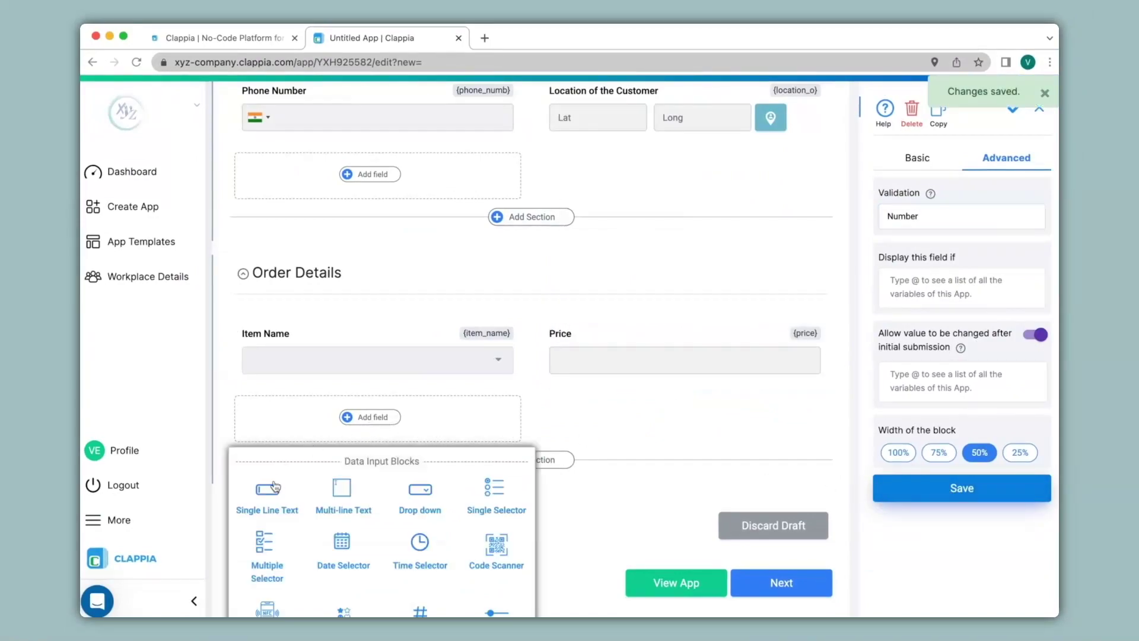
Step: Add a single-line text field 'Quantity' with Number validation
{"action": "left_click", "coordinate": [266, 494]}
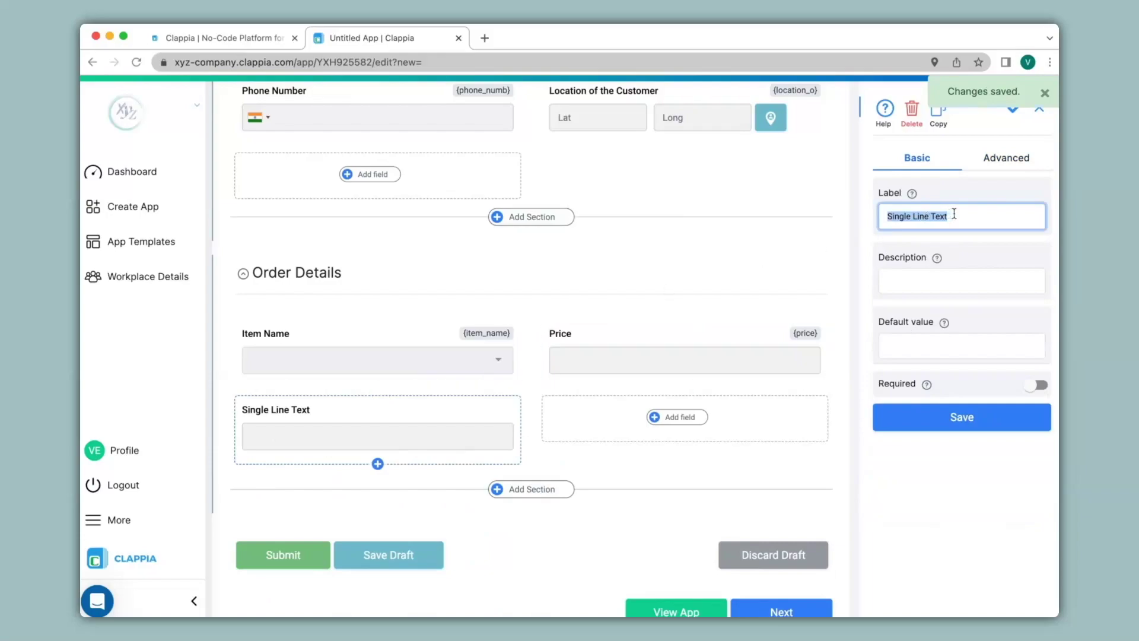
{"action": "type", "text": "Quan"}
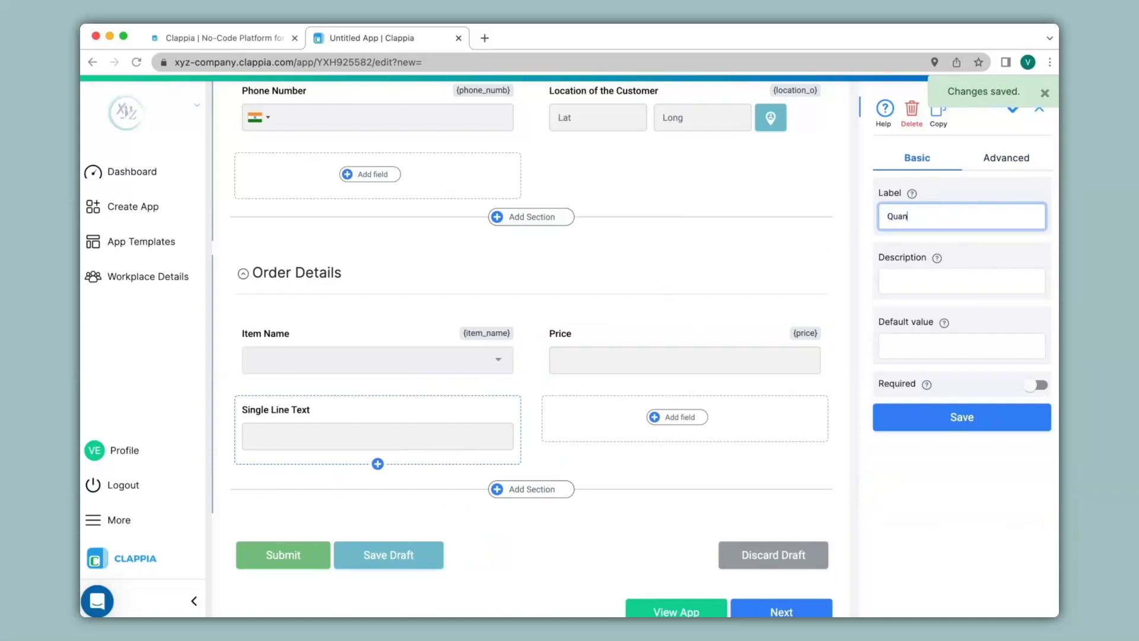
{"action": "type", "text": "tity"}
{"action": "left_click", "coordinate": [997, 159]}
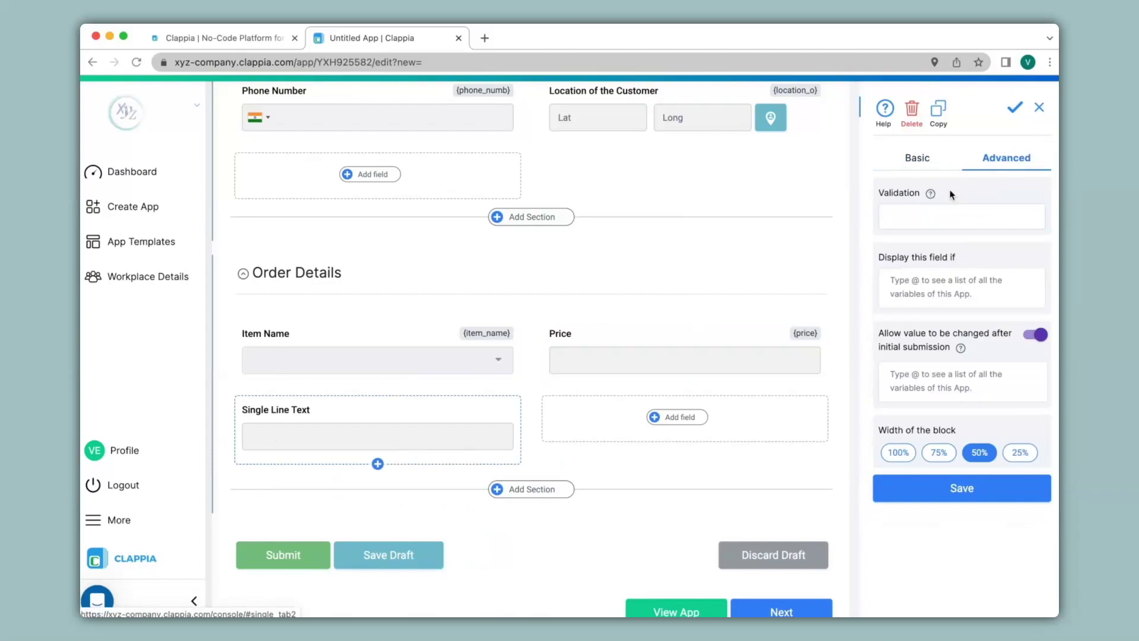
{"action": "left_click", "coordinate": [931, 222]}
{"action": "left_click", "coordinate": [924, 226]}
{"action": "left_click", "coordinate": [944, 503]}
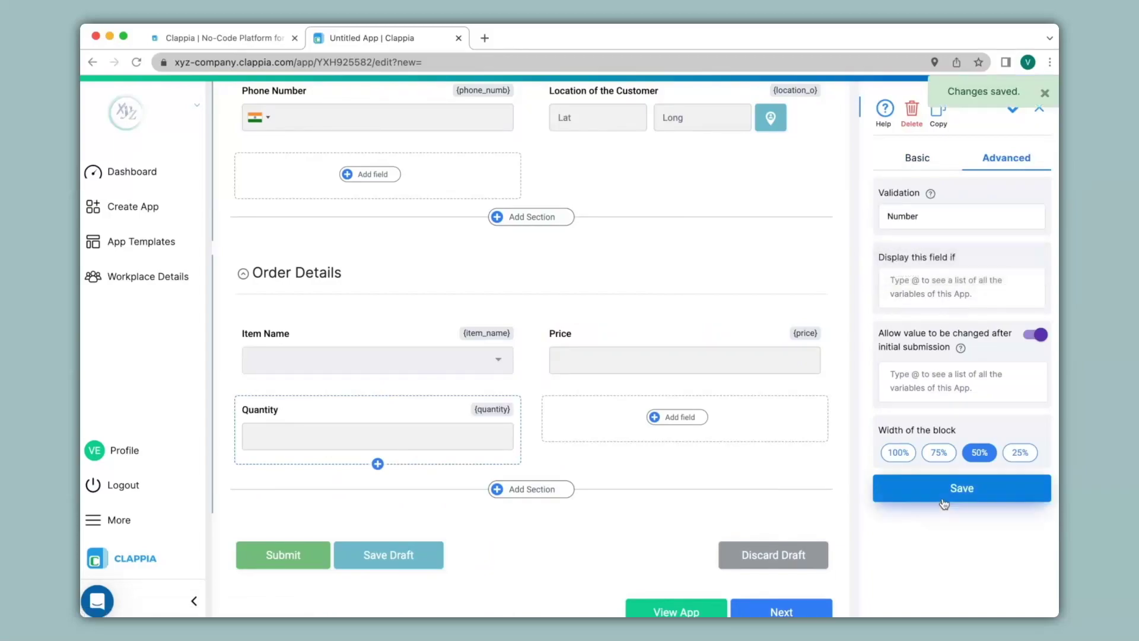
{"action": "left_click", "coordinate": [679, 417]}
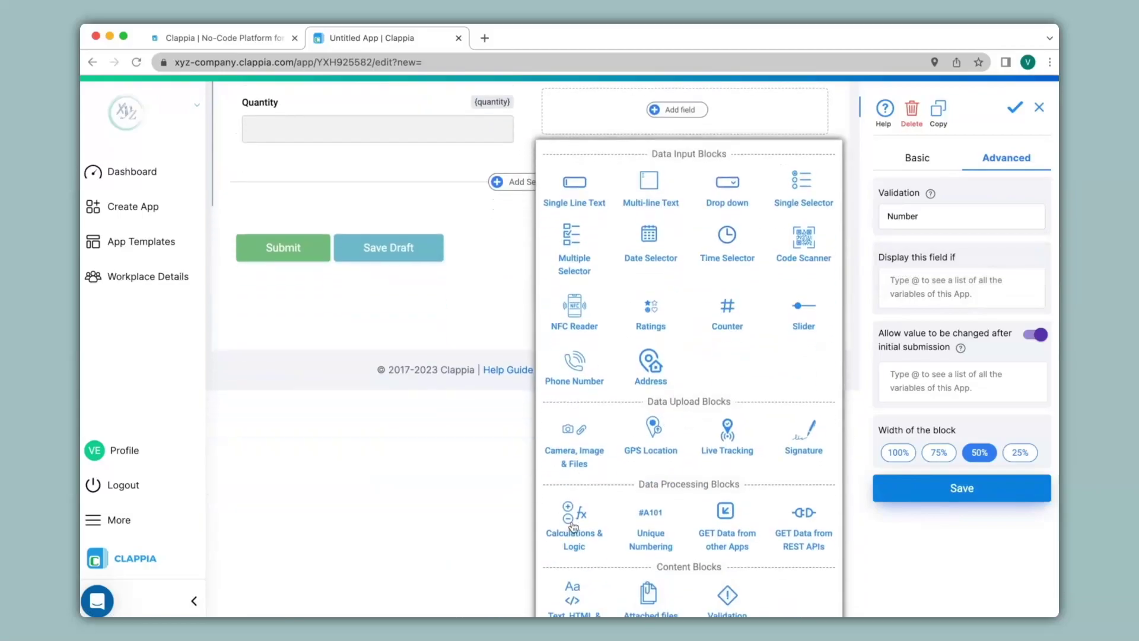
Step: Add a calculation field 'Amount' with the formula {price} * {quantity}
{"action": "left_click", "coordinate": [573, 526]}
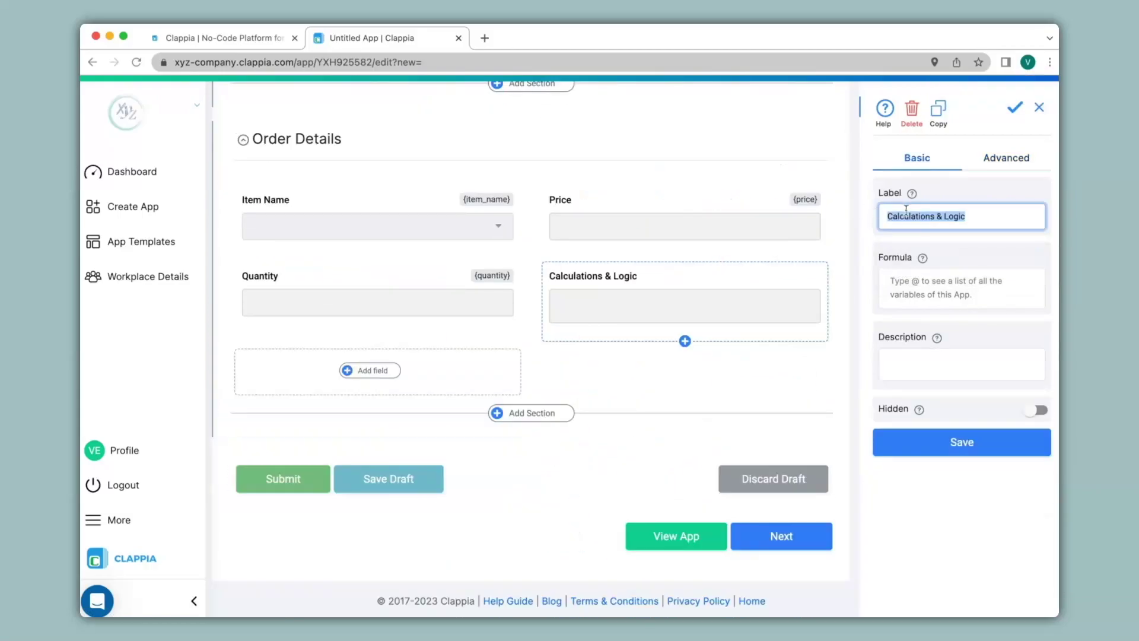
{"action": "type", "text": "Amount"}
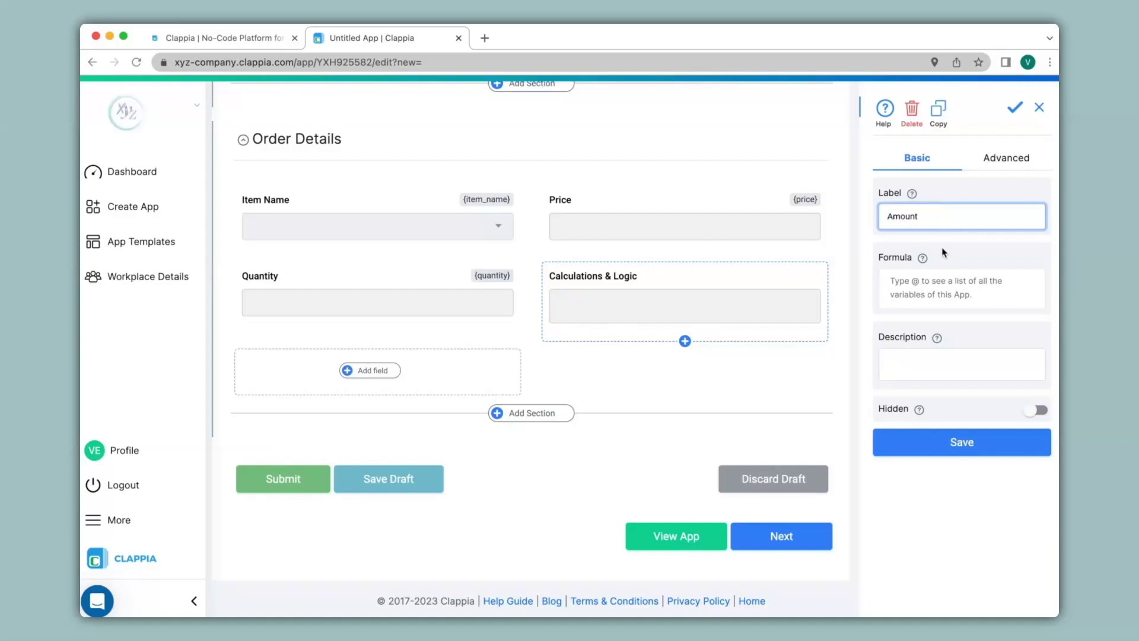
{"action": "left_click", "coordinate": [927, 281]}
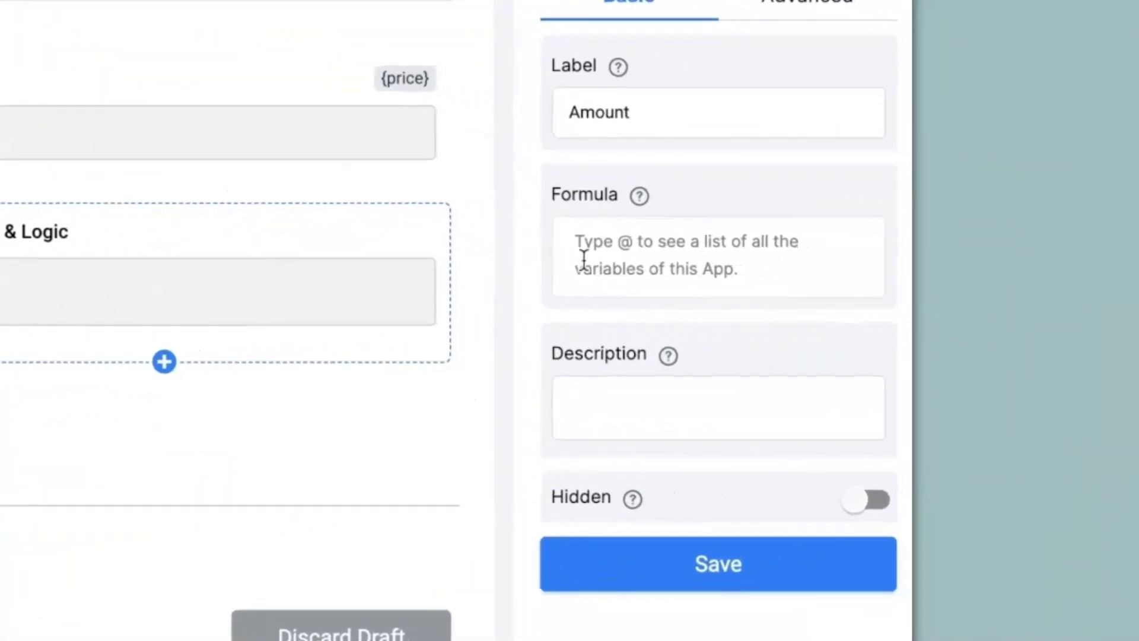
{"action": "type", "text": "@pr"}
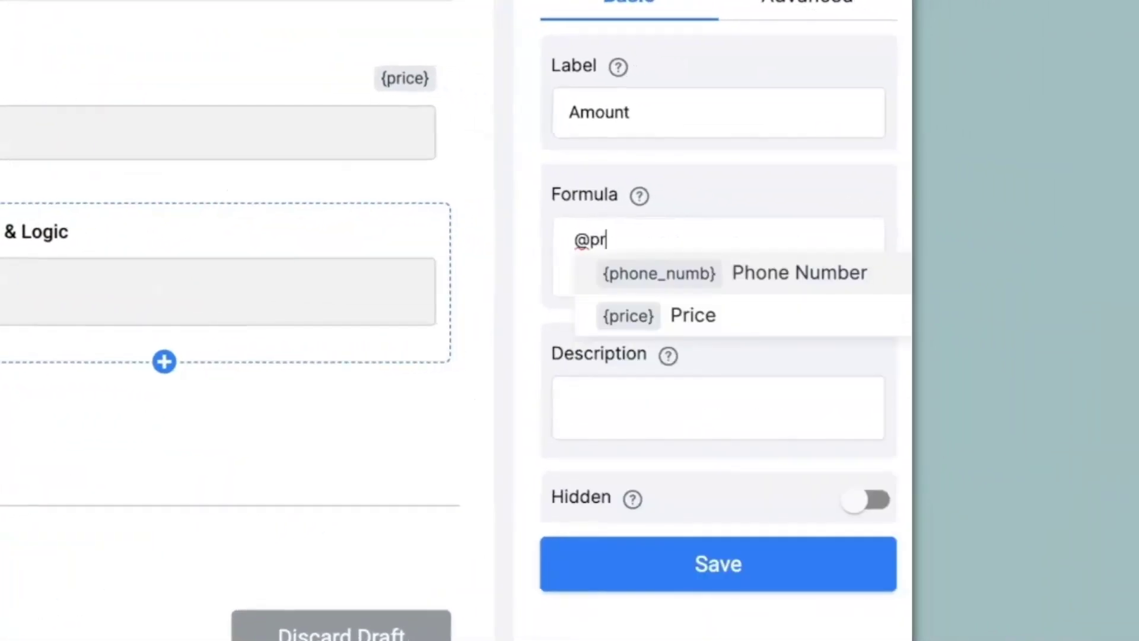
{"action": "left_click", "coordinate": [644, 312]}
{"action": "type", "text": "*@q"}
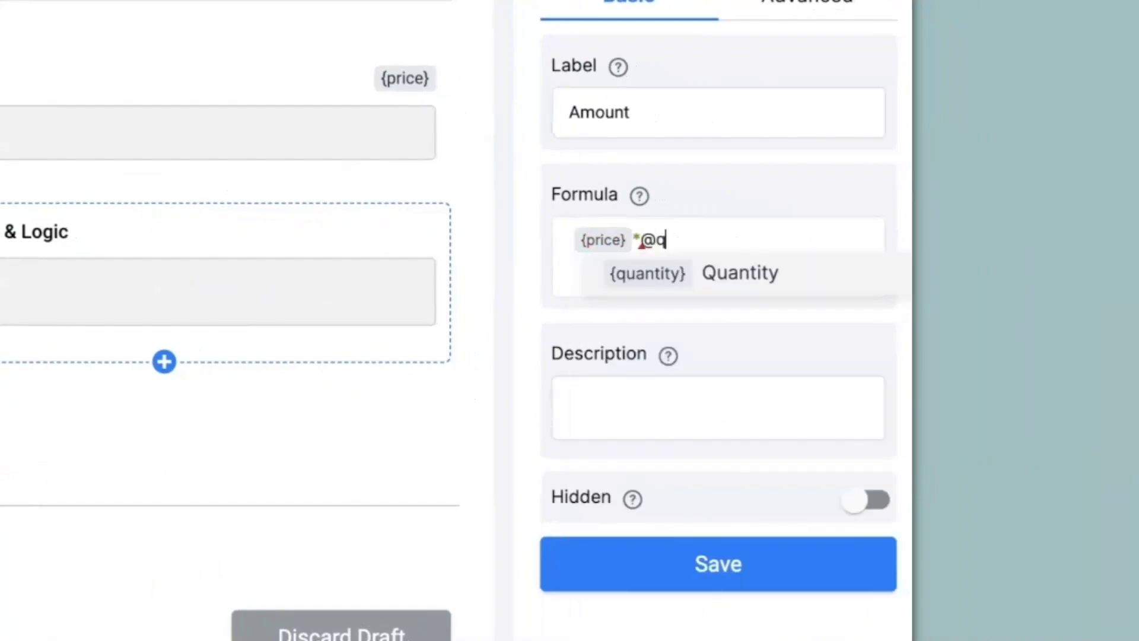
{"action": "left_click", "coordinate": [688, 286]}
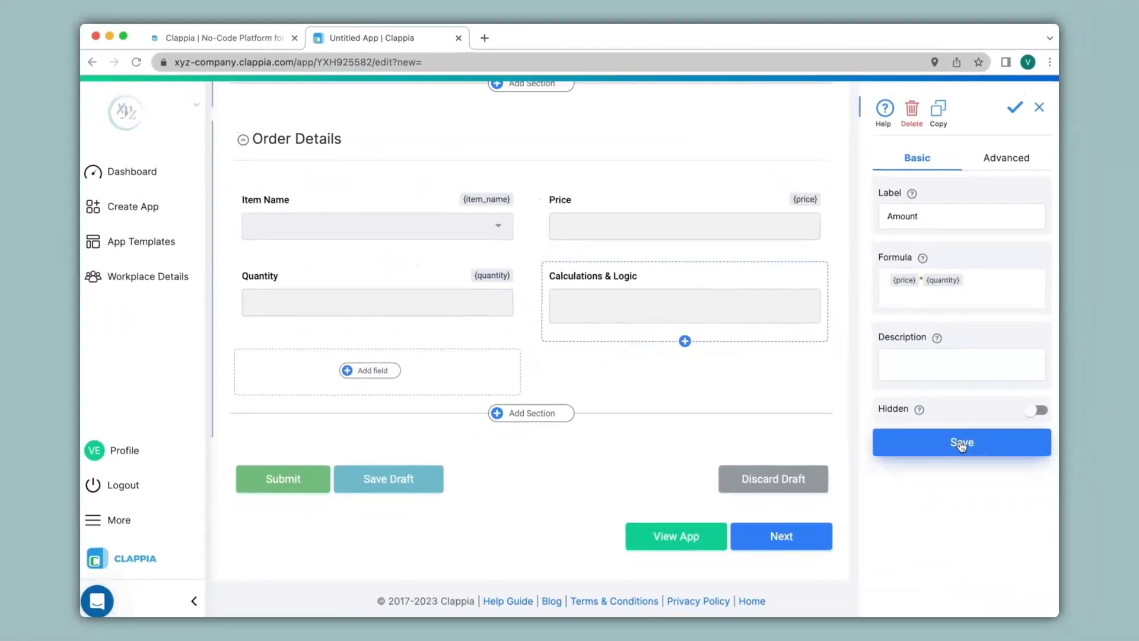
{"action": "left_click", "coordinate": [703, 563]}
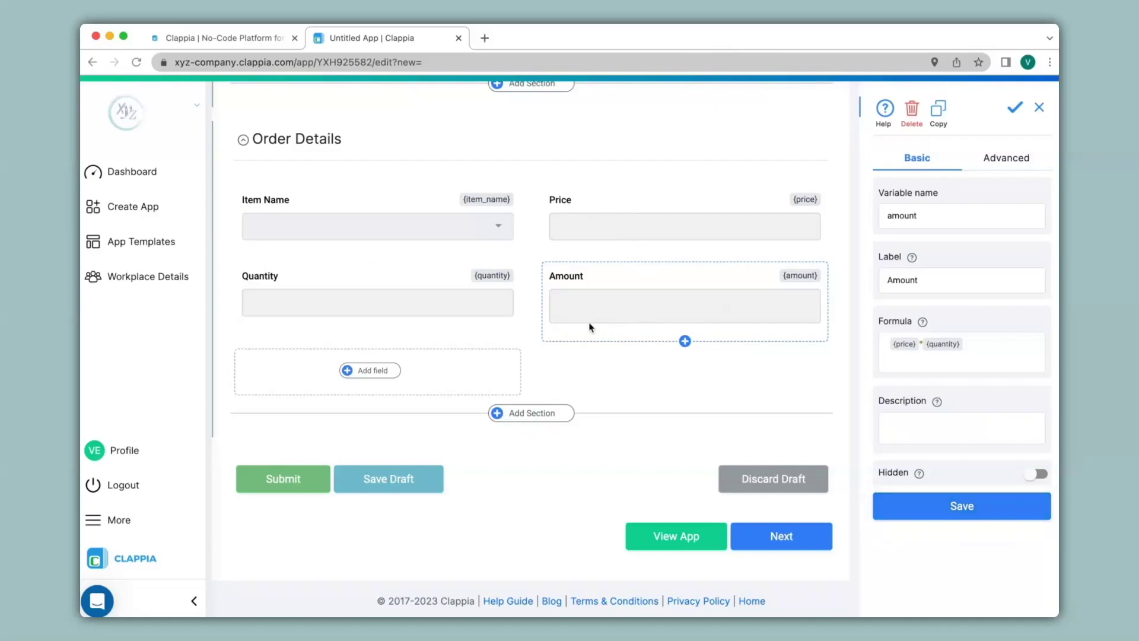
Step: Allow Order Details up to 5 copies with an 'Add another item' link, then add a new section
{"action": "left_click", "coordinate": [416, 143]}
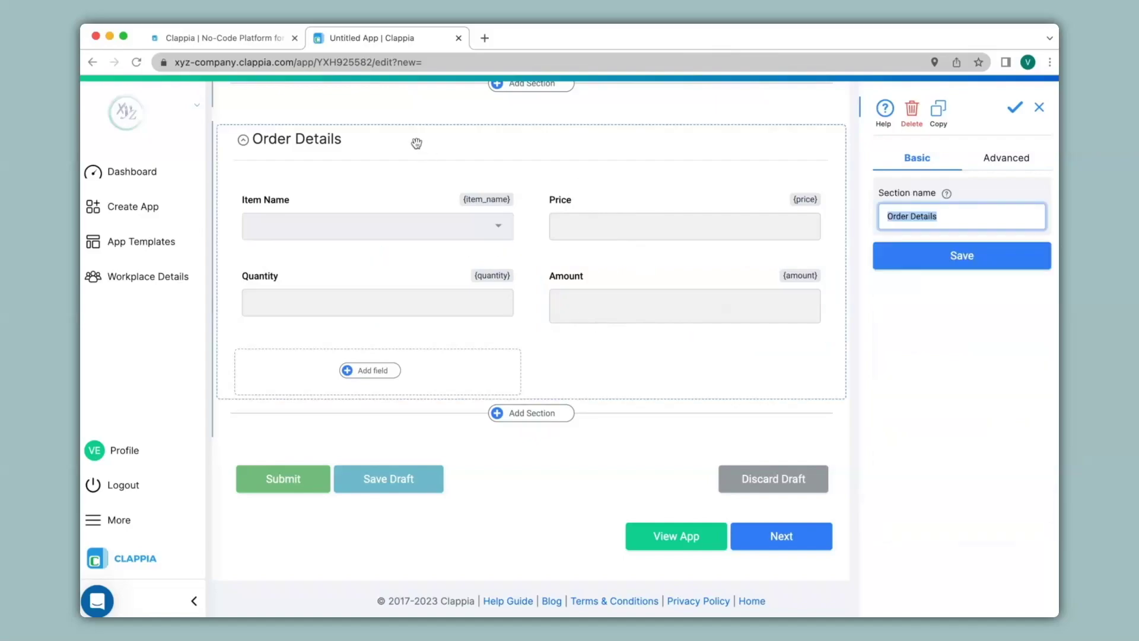
{"action": "left_click", "coordinate": [1021, 163]}
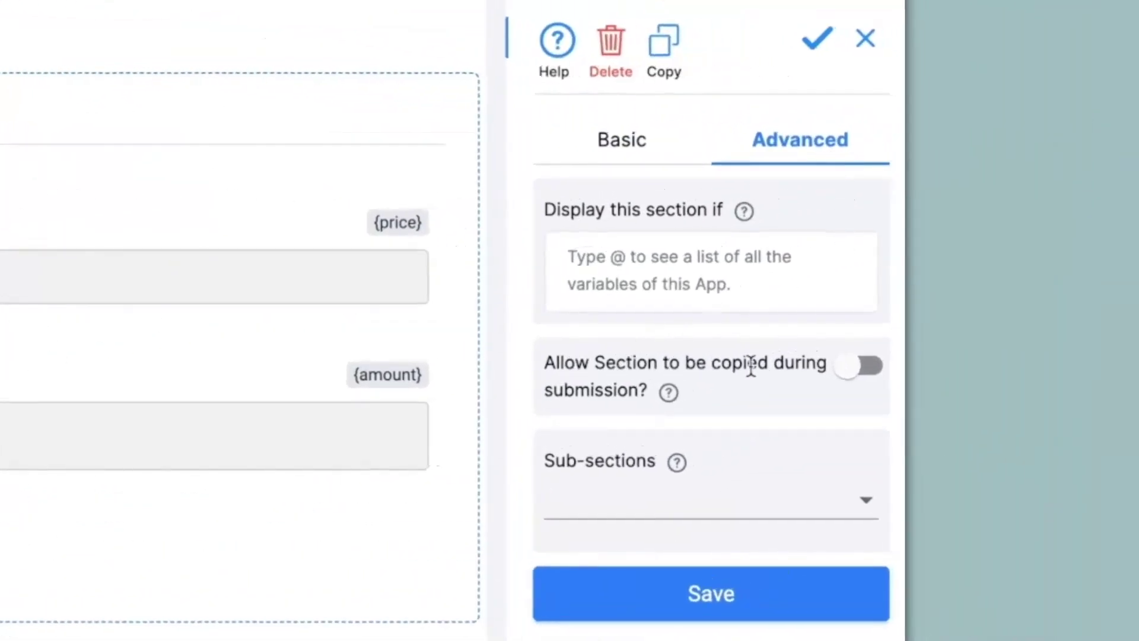
{"action": "left_click", "coordinate": [856, 371]}
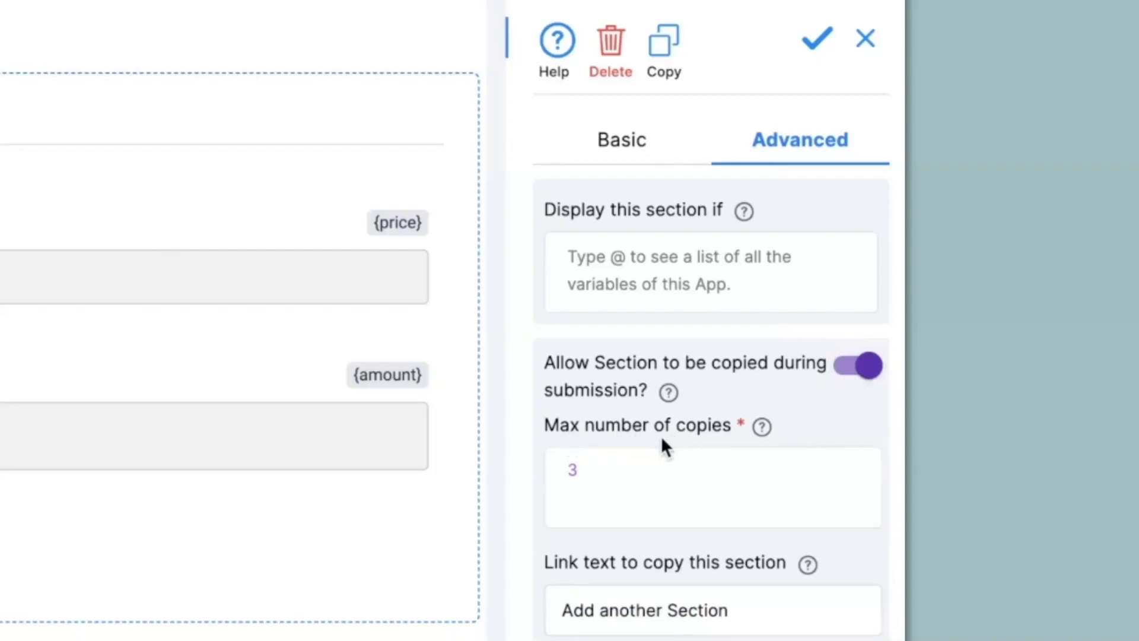
{"action": "left_click_drag", "start_coordinate": [604, 462], "coordinate": [565, 466]}
{"action": "type", "text": "5"}
{"action": "double_click", "coordinate": [709, 610]}
{"action": "type", "text": "item"}
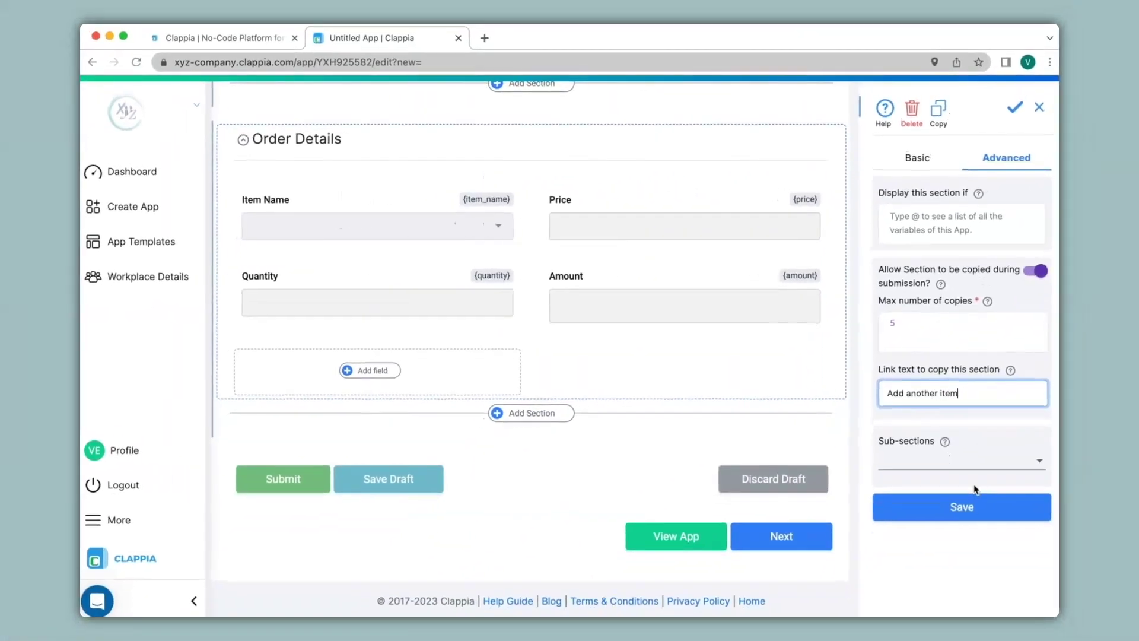
{"action": "left_click", "coordinate": [969, 515]}
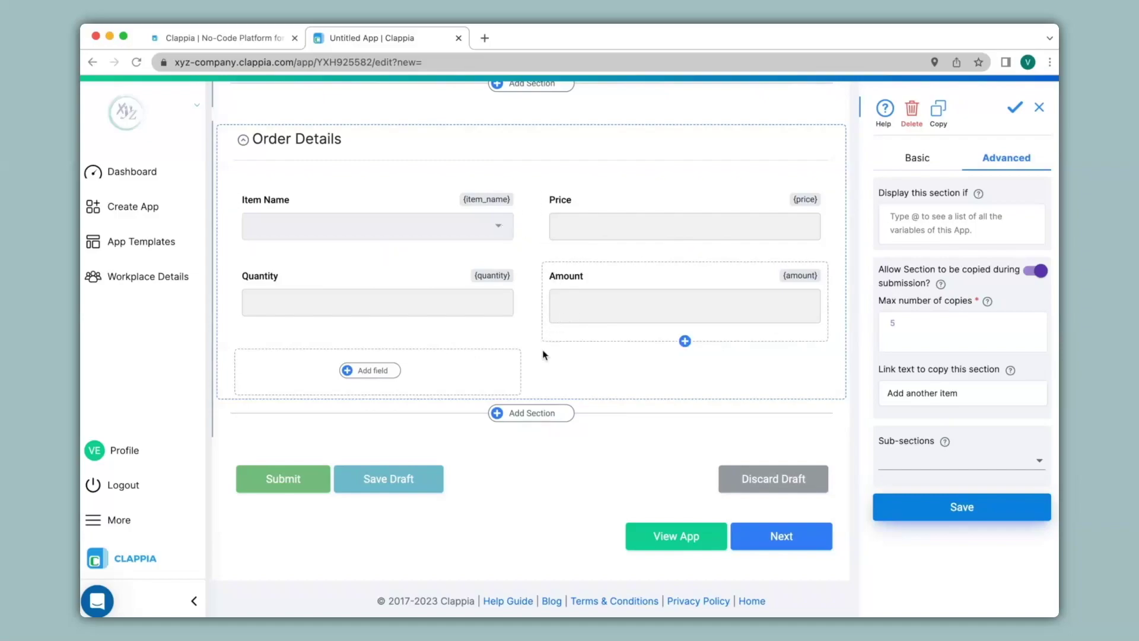
{"action": "left_click", "coordinate": [537, 413]}
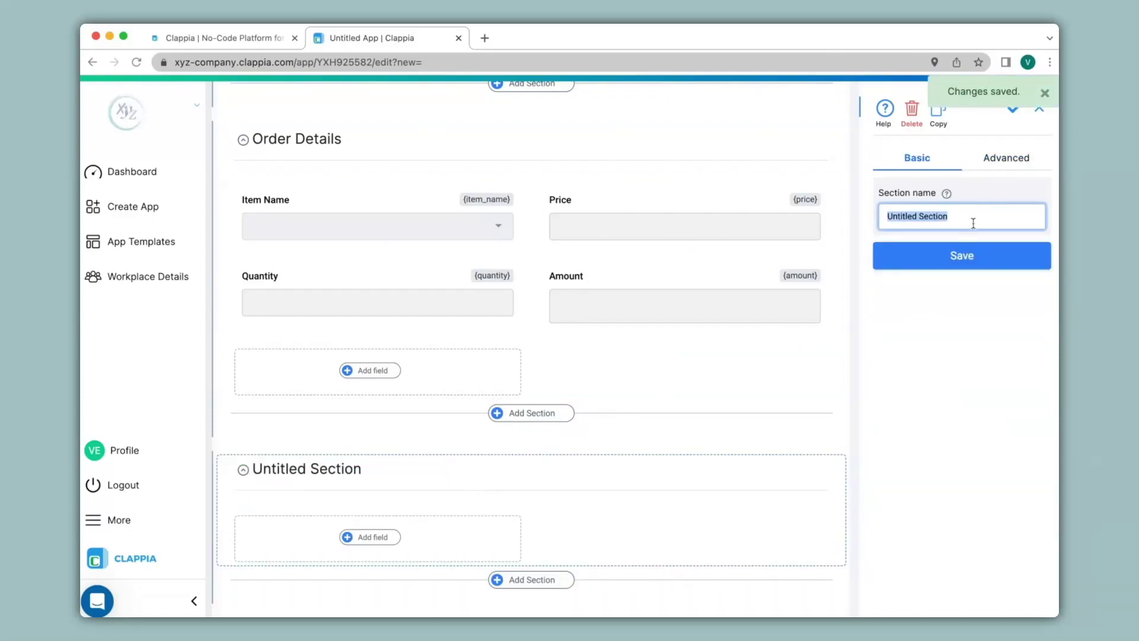
Step: Name the new section 'Summary' and add an 'Order Amount' calculation field with formula SIGMA({amount})
{"action": "type", "text": "Summary"}
{"action": "left_click", "coordinate": [962, 255]}
{"action": "left_click", "coordinate": [369, 539]}
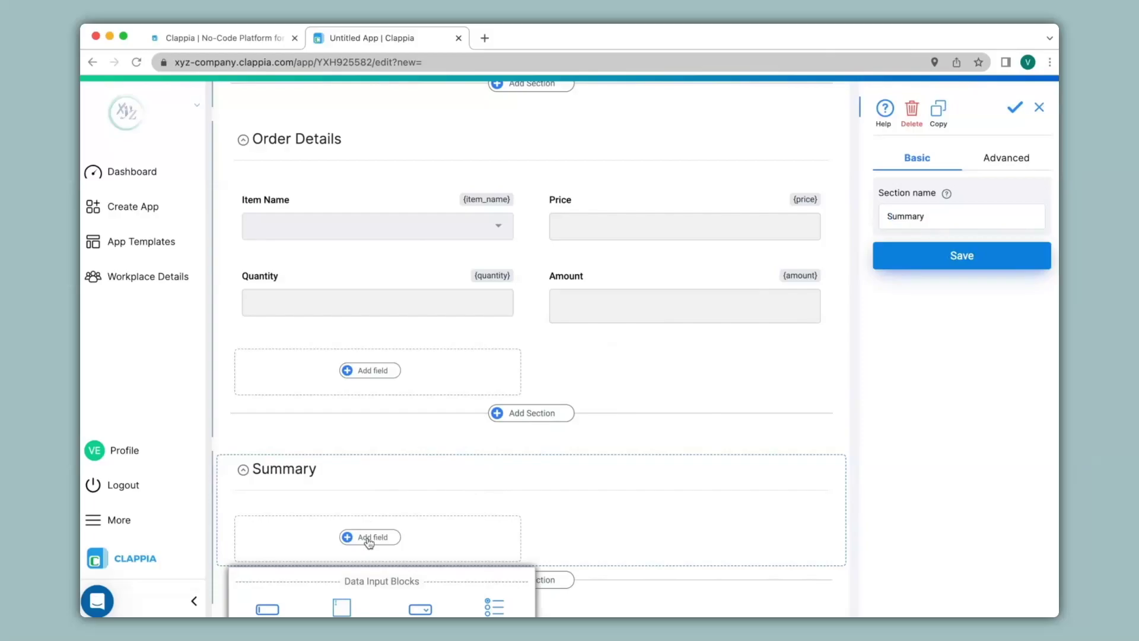
{"action": "scroll", "coordinate": [369, 541], "scroll_direction": "down", "scroll_amount": 8}
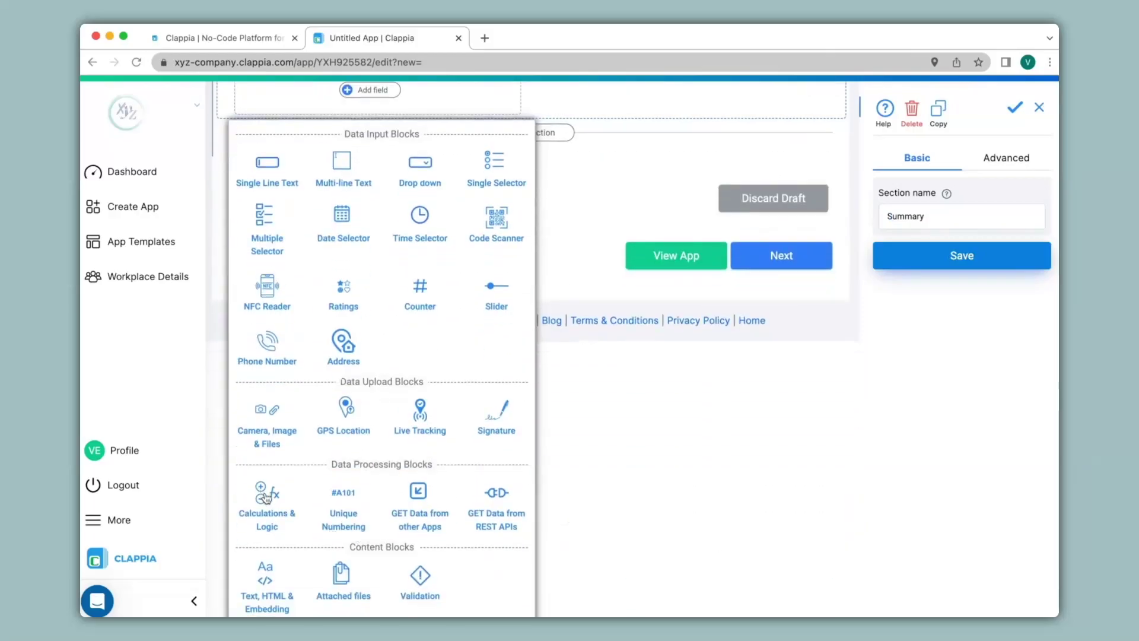
{"action": "left_click", "coordinate": [266, 498]}
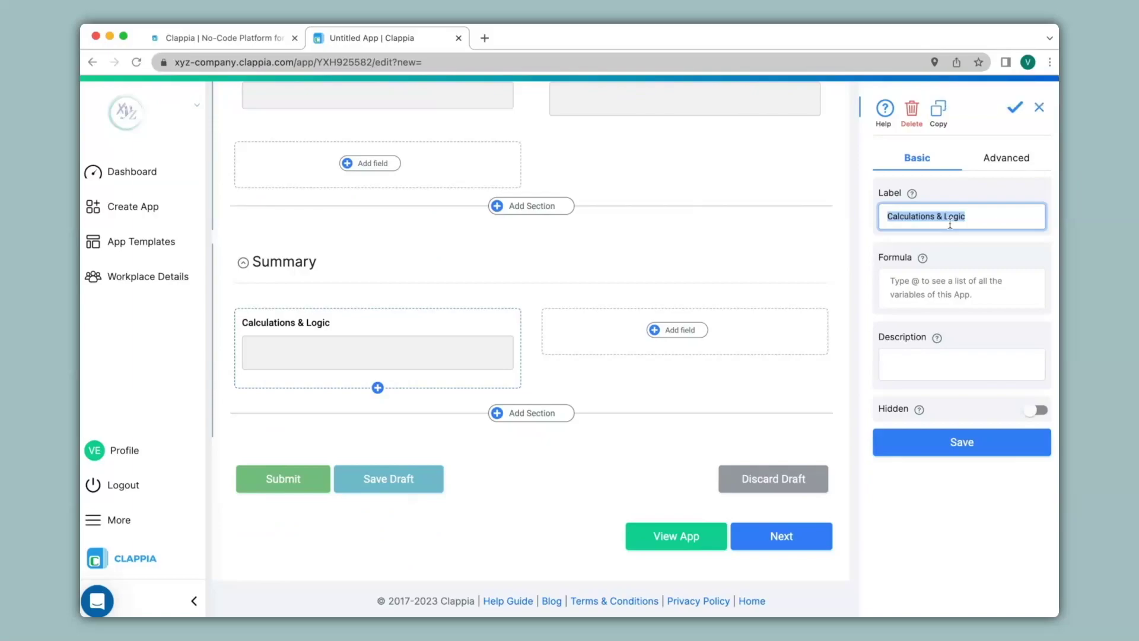
{"action": "type", "text": "Order Amount"}
{"action": "left_click", "coordinate": [923, 290]}
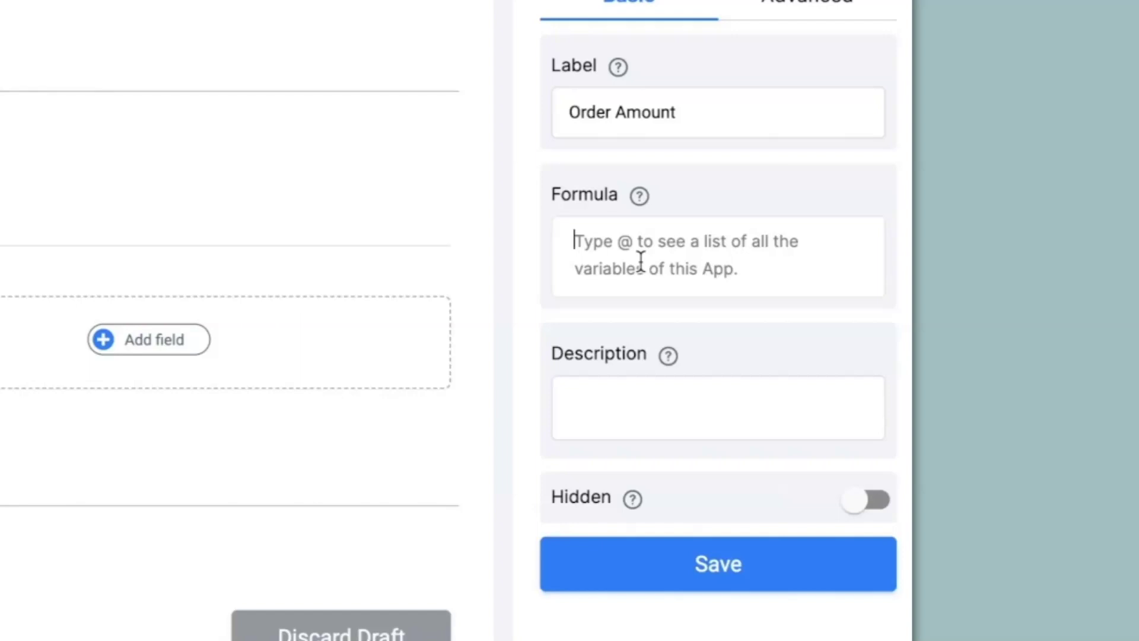
{"action": "type", "text": "SIGMA(@amou"}
{"action": "left_click", "coordinate": [681, 274]}
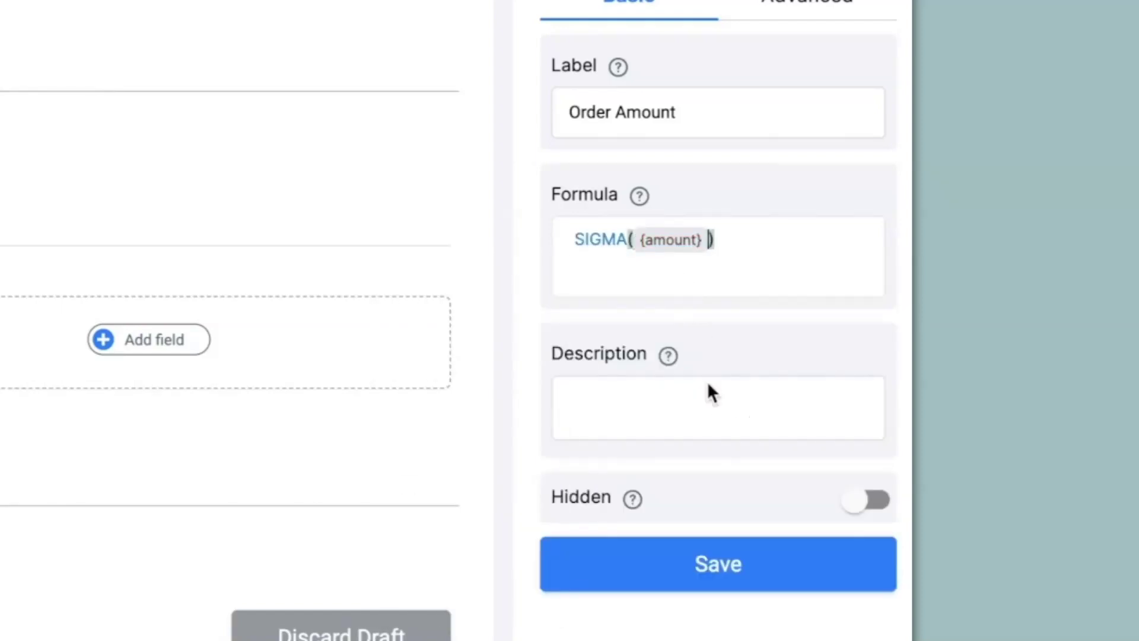
{"action": "left_click", "coordinate": [703, 593]}
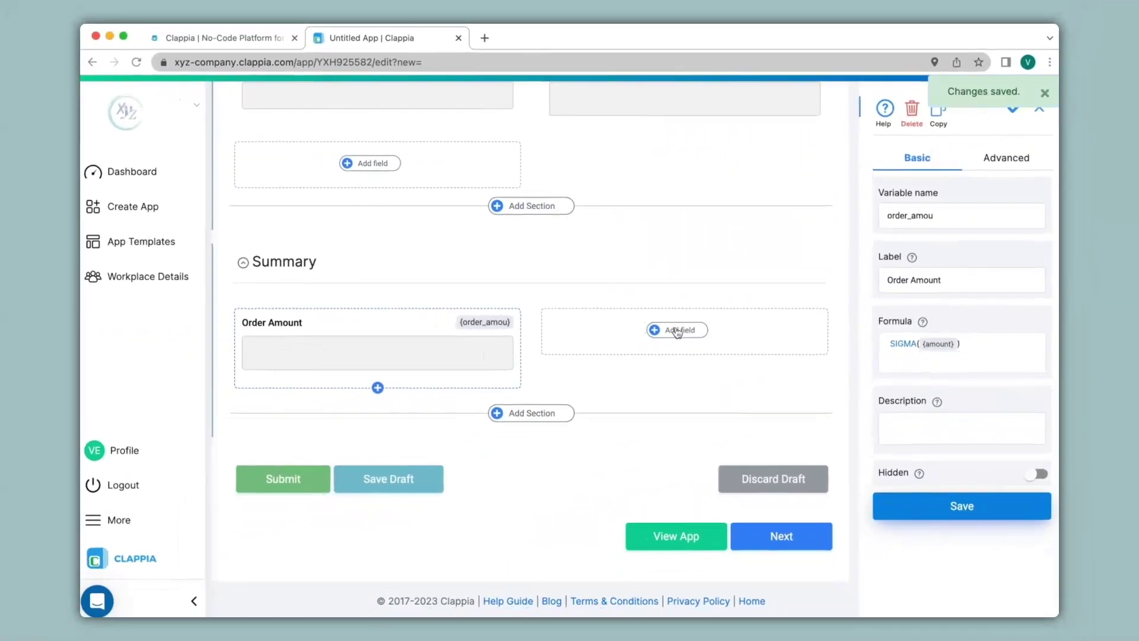
{"action": "left_click", "coordinate": [677, 330]}
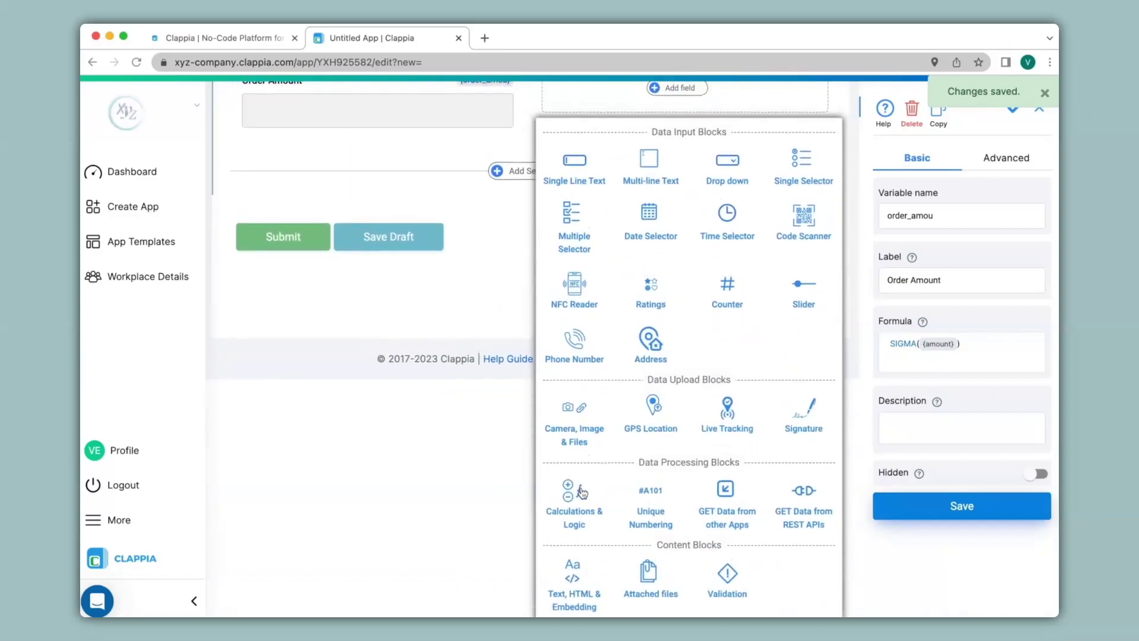
Step: Add a 'Total Quantity Purchased' calculation field with formula SIGMA({quantity})
{"action": "left_click", "coordinate": [582, 491]}
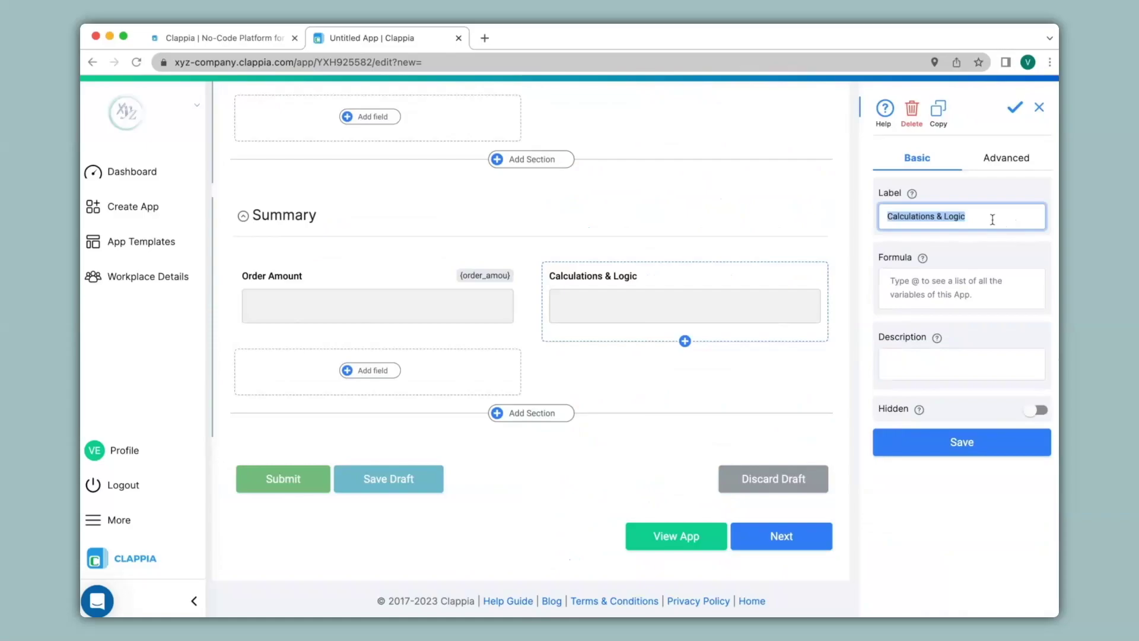
{"action": "type", "text": "Total Quantity Purchased"}
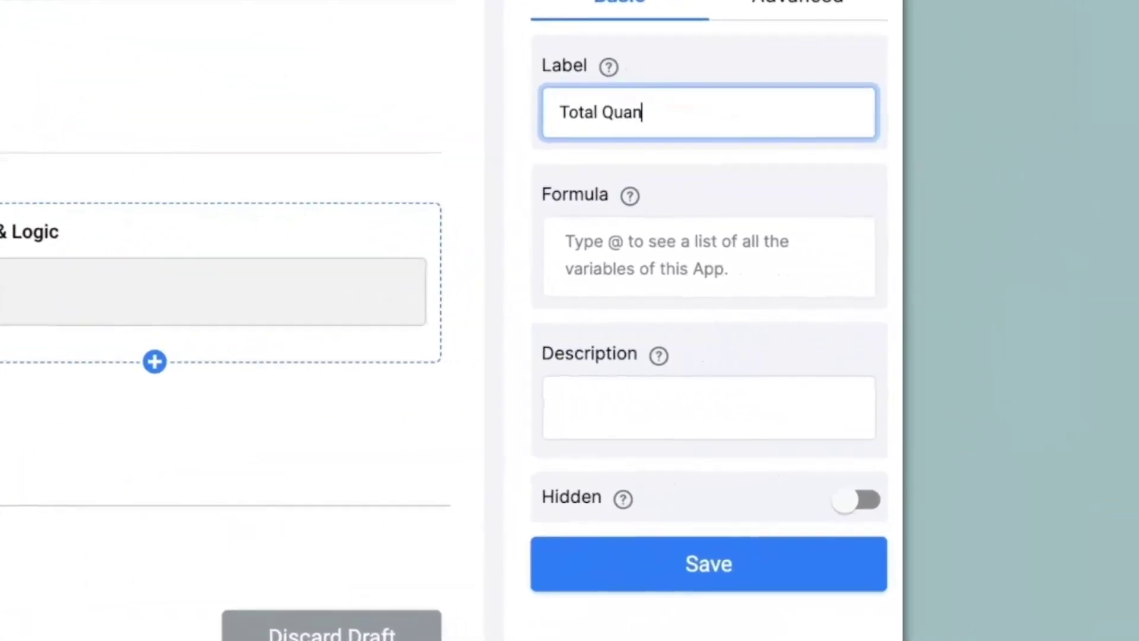
{"action": "left_click", "coordinate": [667, 261]}
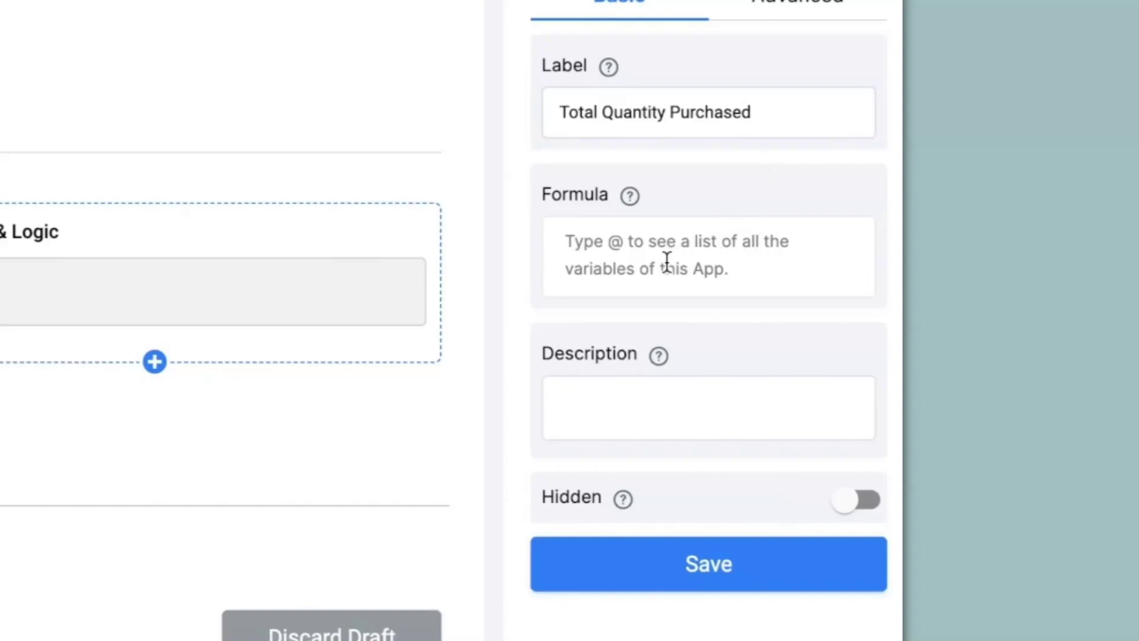
{"action": "type", "text": "SIGMA(@"}
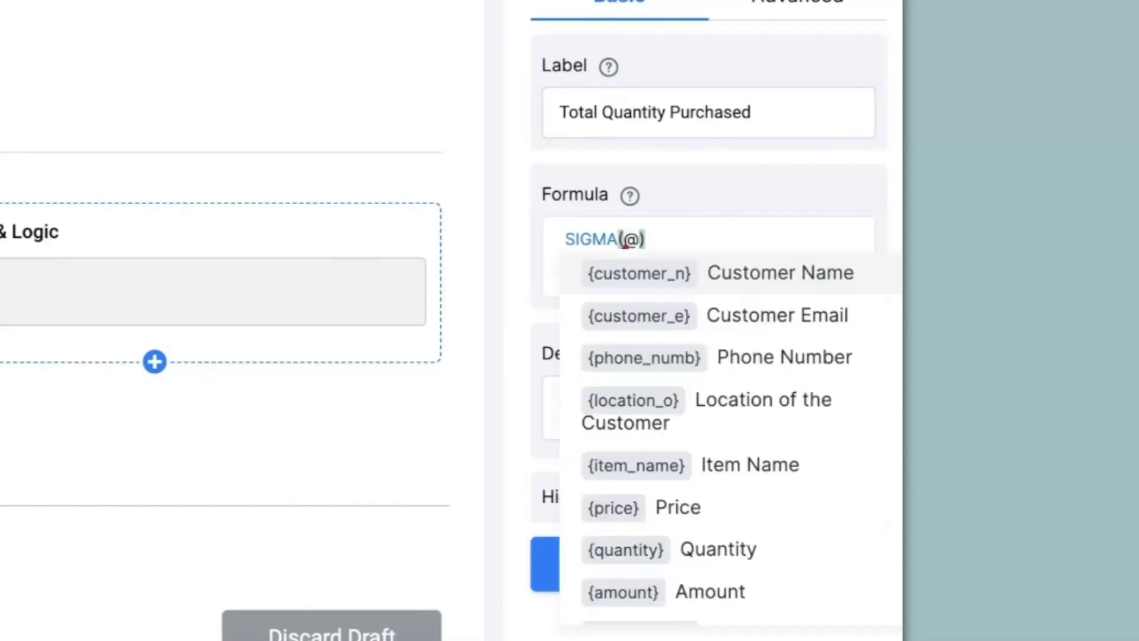
{"action": "left_click", "coordinate": [718, 549]}
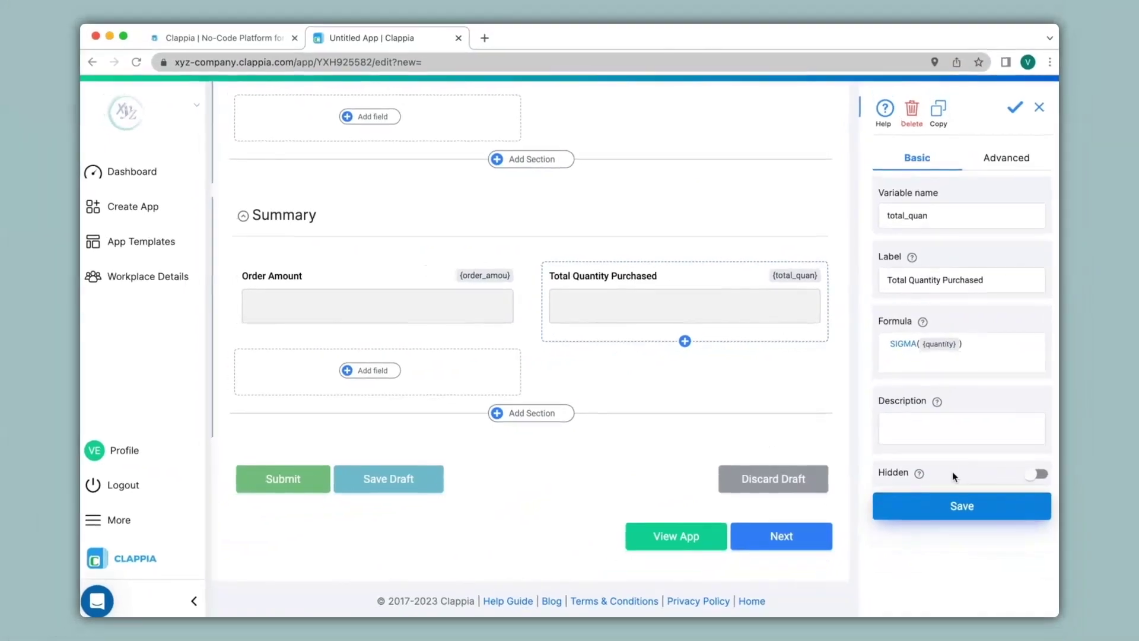
{"action": "left_click", "coordinate": [375, 373]}
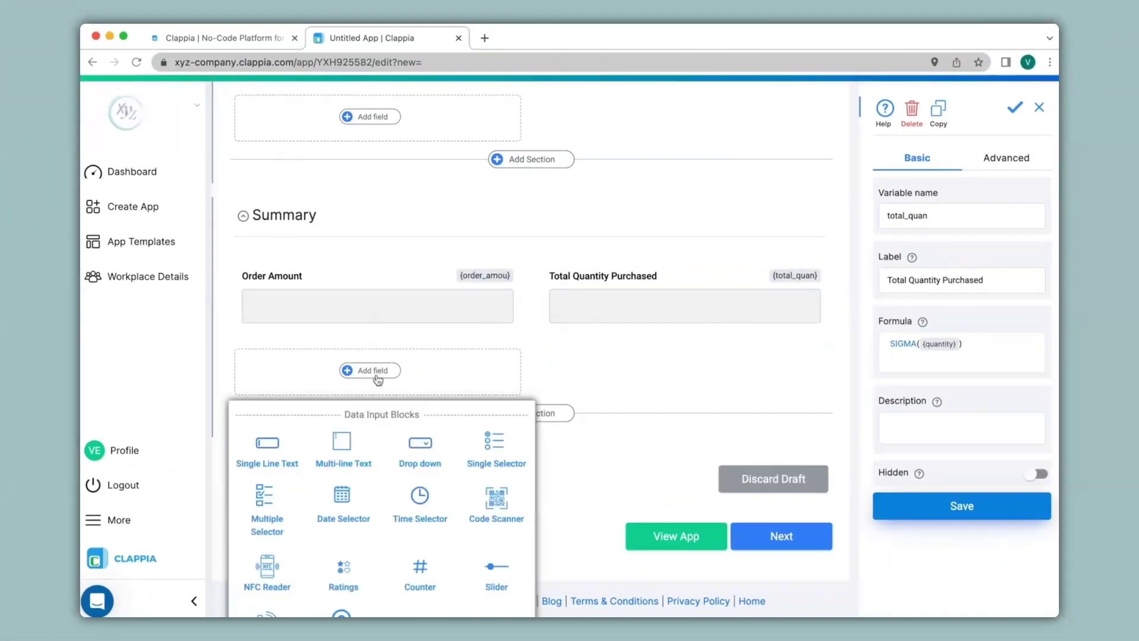
{"action": "scroll", "coordinate": [377, 380], "scroll_direction": "down", "scroll_amount": 5}
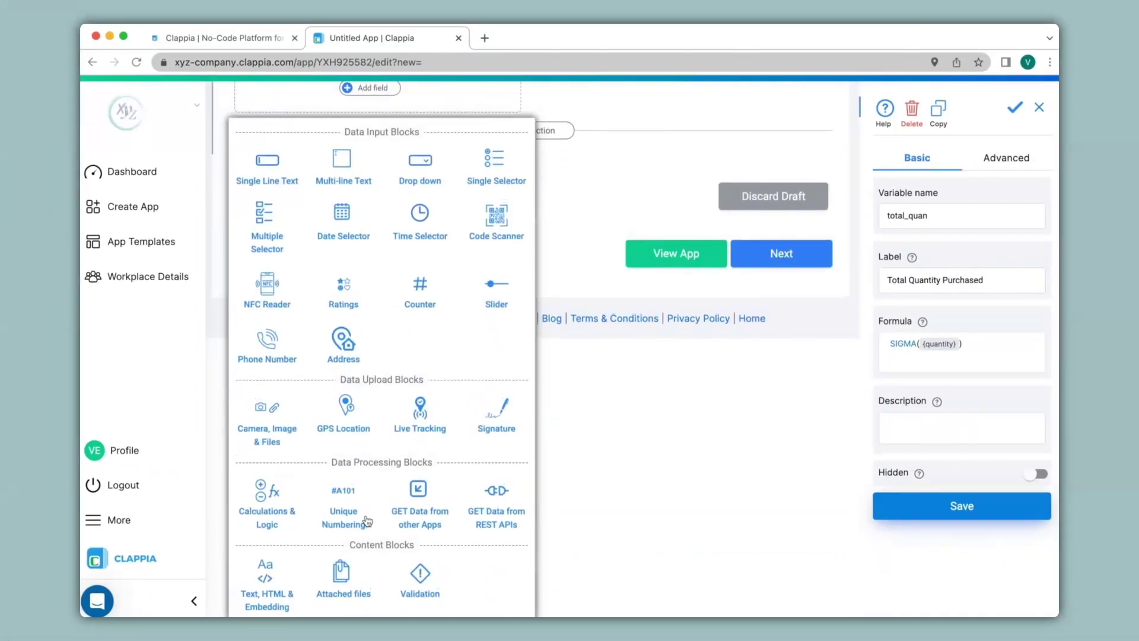
Step: Add an 'Order ID' numbering field with prefix OrderNO, minimum length 1, starting at 100, then a new section
{"action": "left_click", "coordinate": [344, 516]}
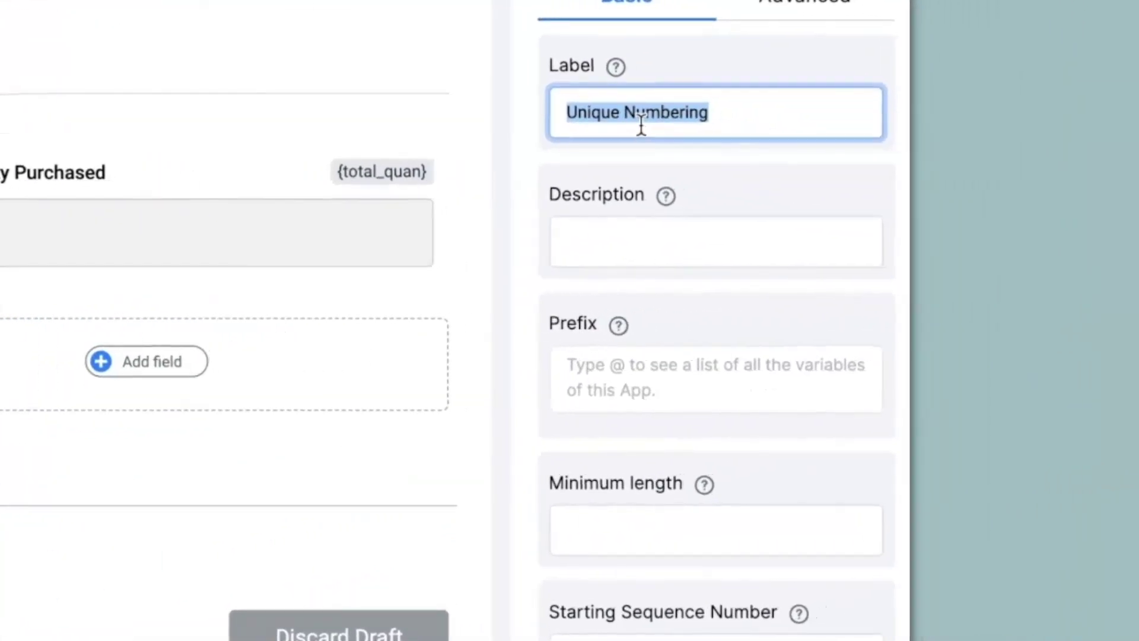
{"action": "type", "text": "Order ID"}
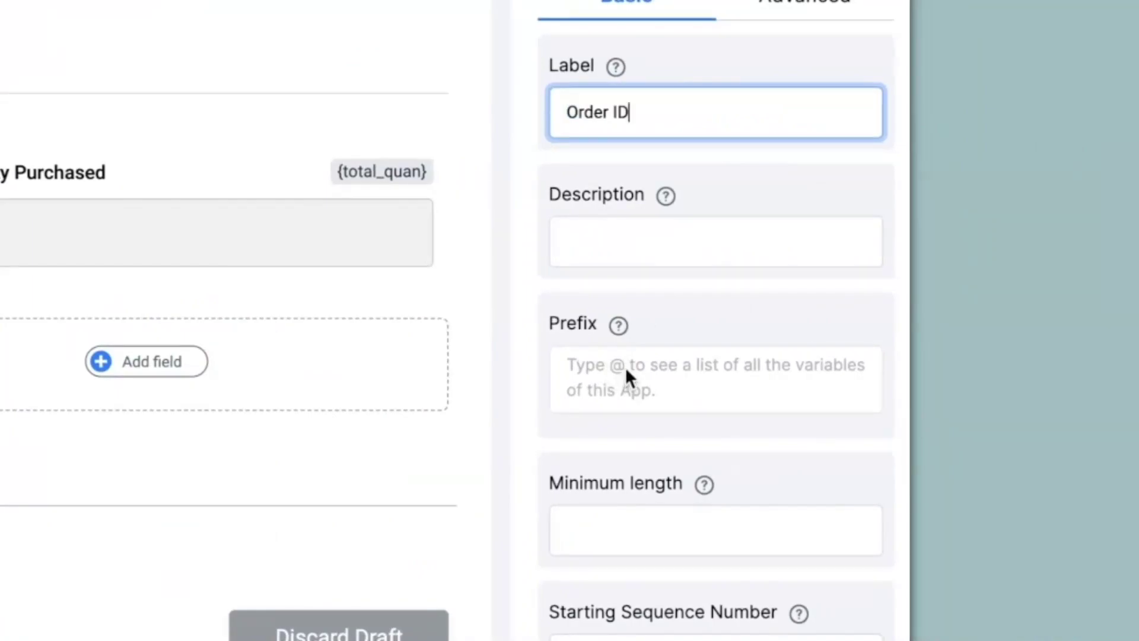
{"action": "left_click", "coordinate": [626, 366]}
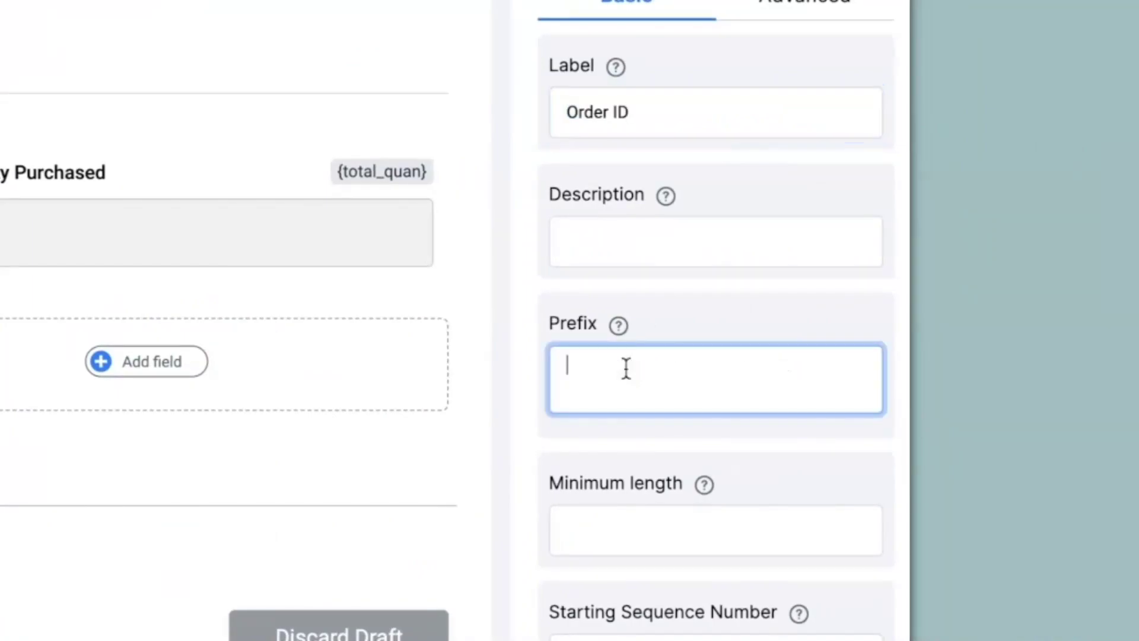
{"action": "type", "text": "OrderNO"}
{"action": "left_click", "coordinate": [592, 529]}
{"action": "type", "text": "1"}
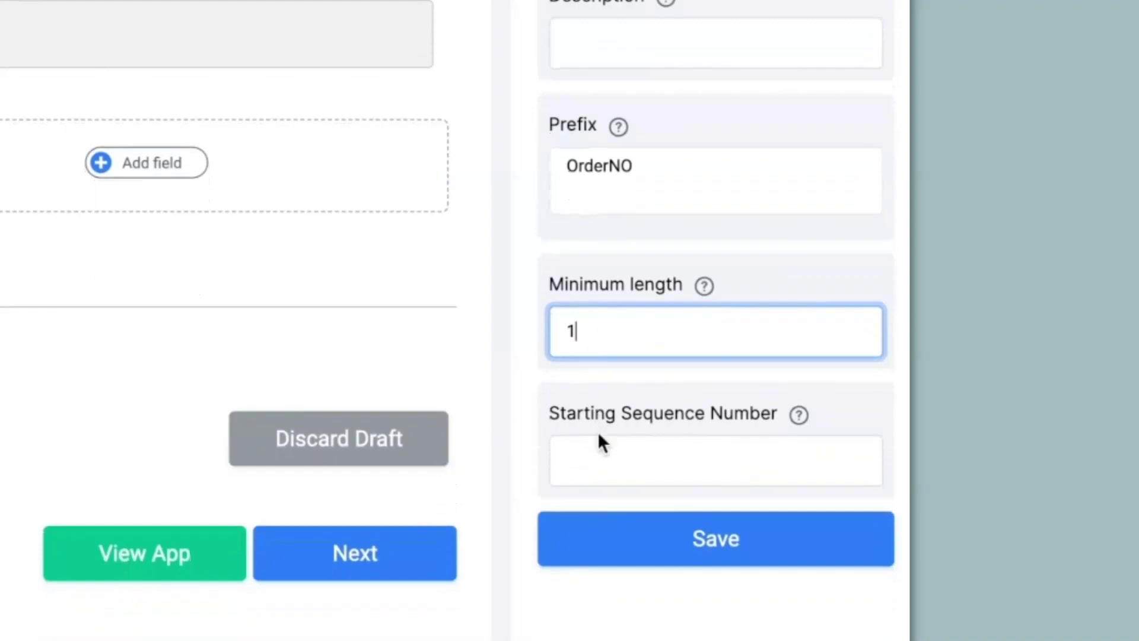
{"action": "left_click", "coordinate": [600, 465]}
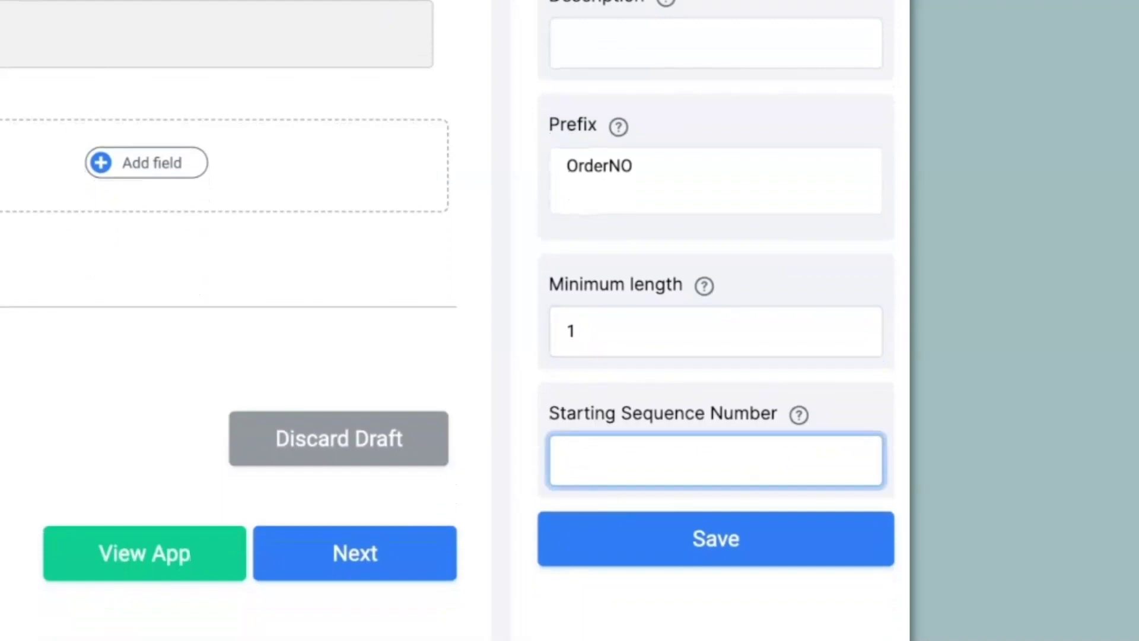
{"action": "type", "text": "100"}
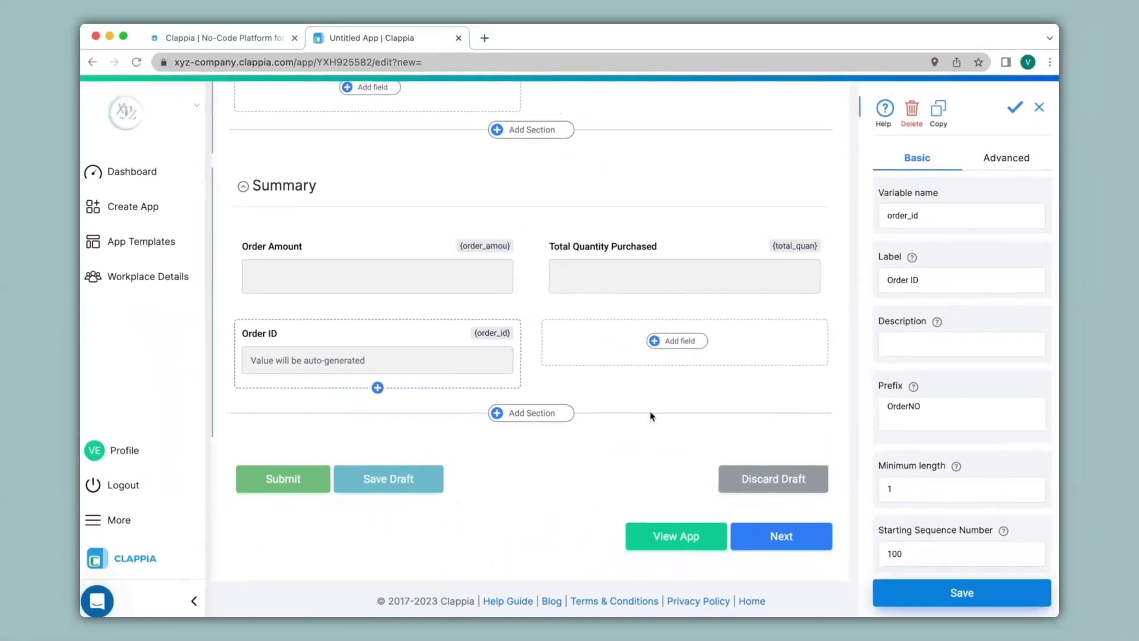
{"action": "left_click", "coordinate": [552, 414]}
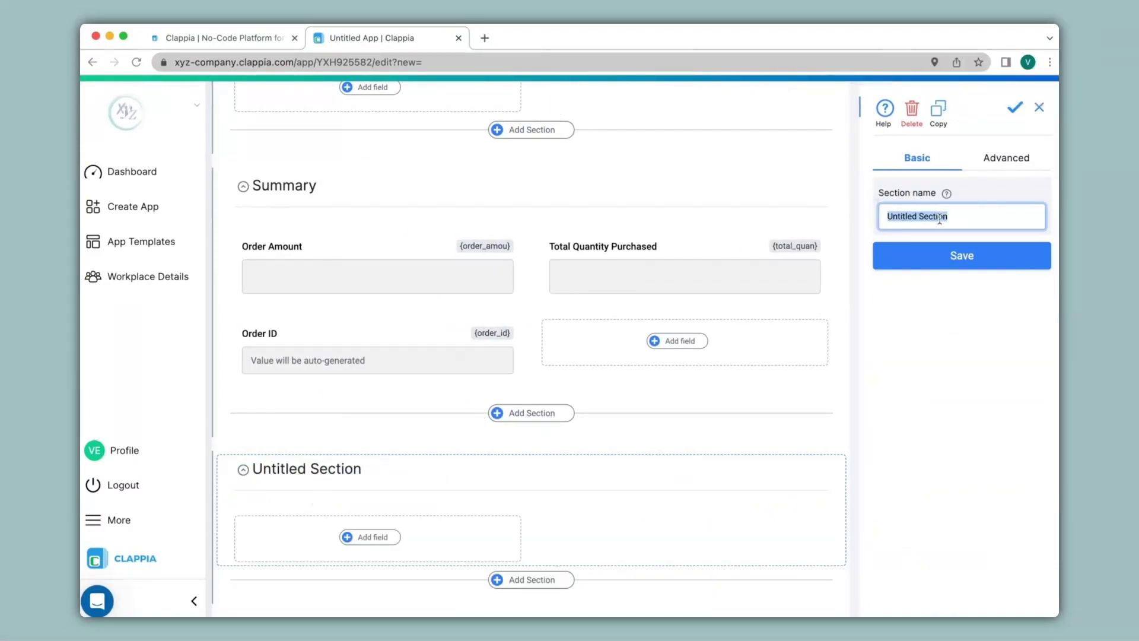
Step: Name the new section Authentication and add a 'Name of the Salesperson' single-line text field
{"action": "type", "text": "Authentication"}
{"action": "left_click", "coordinate": [940, 258]}
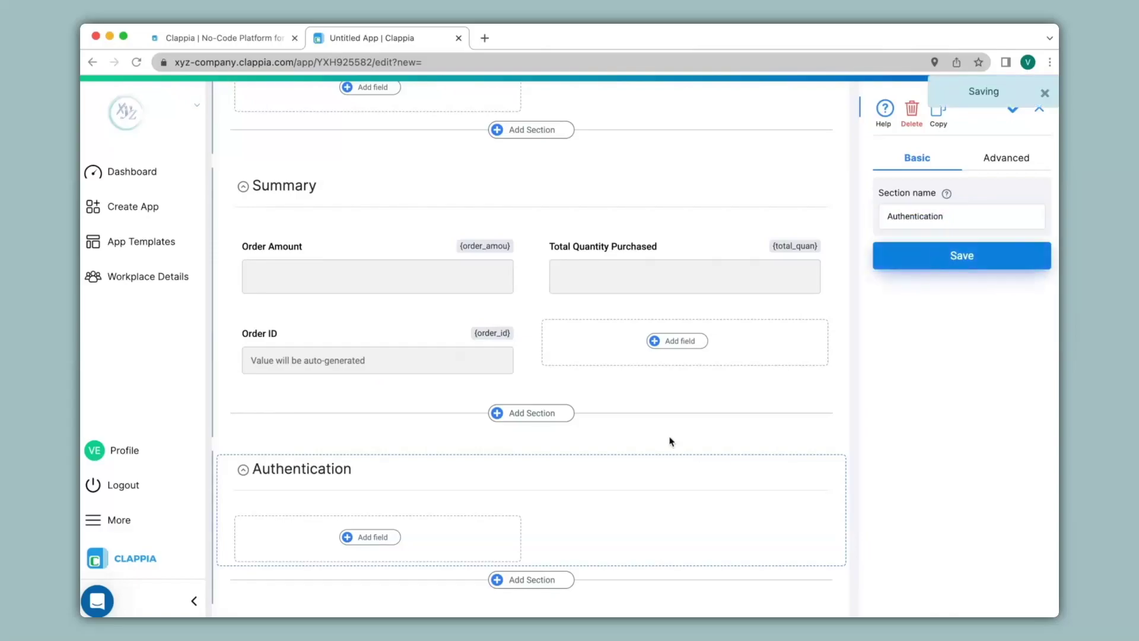
{"action": "left_click", "coordinate": [380, 536]}
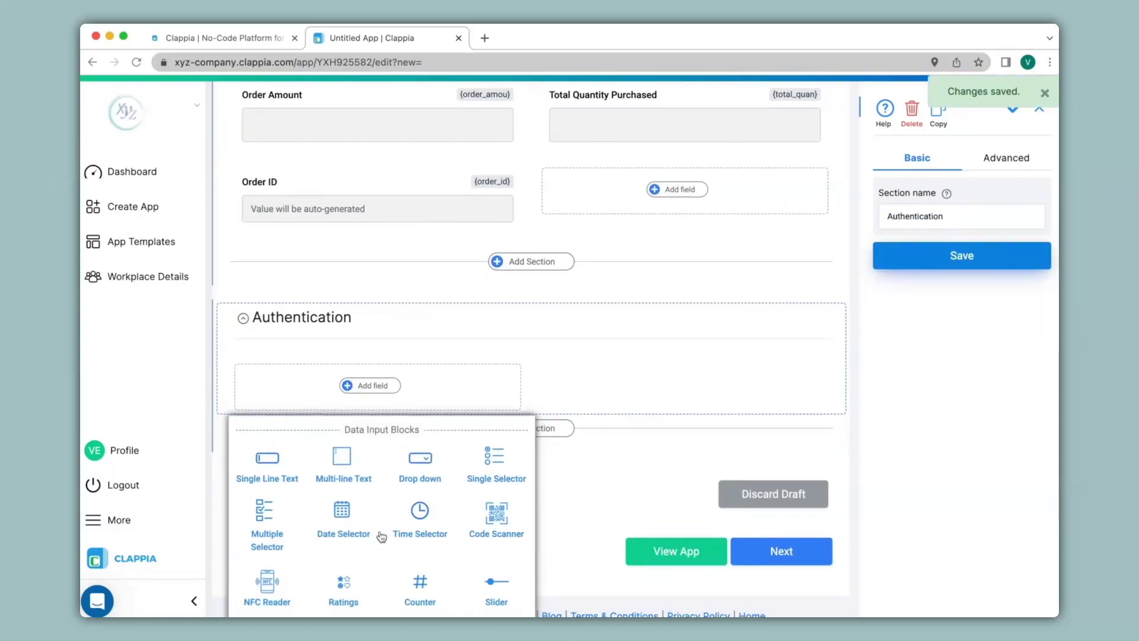
{"action": "left_click", "coordinate": [268, 466]}
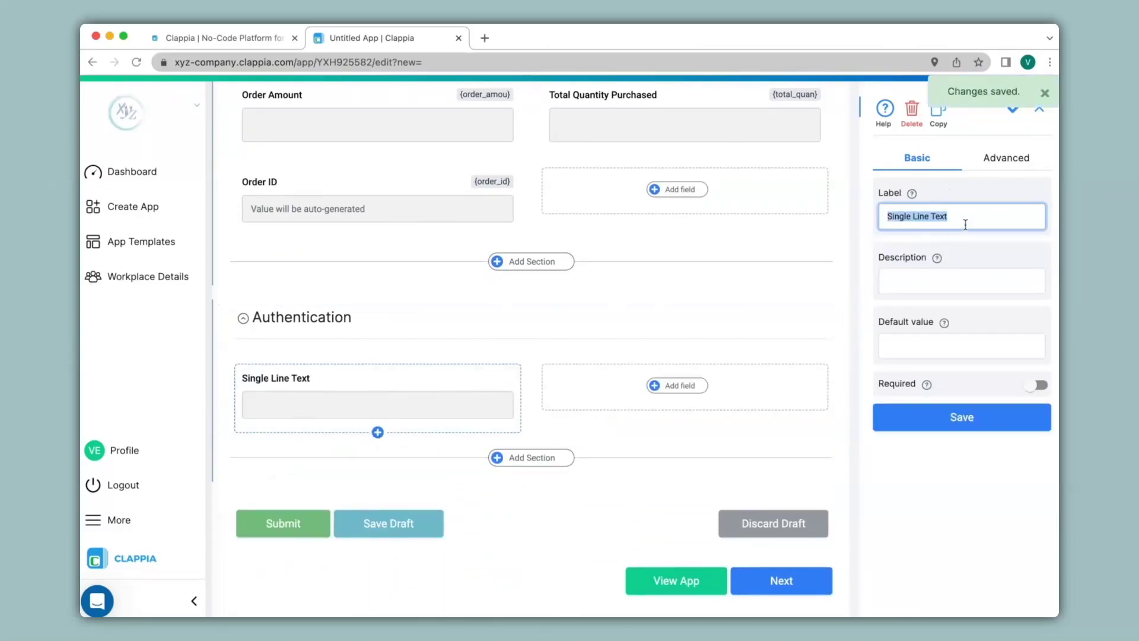
{"action": "type", "text": "Name of the Salesperson"}
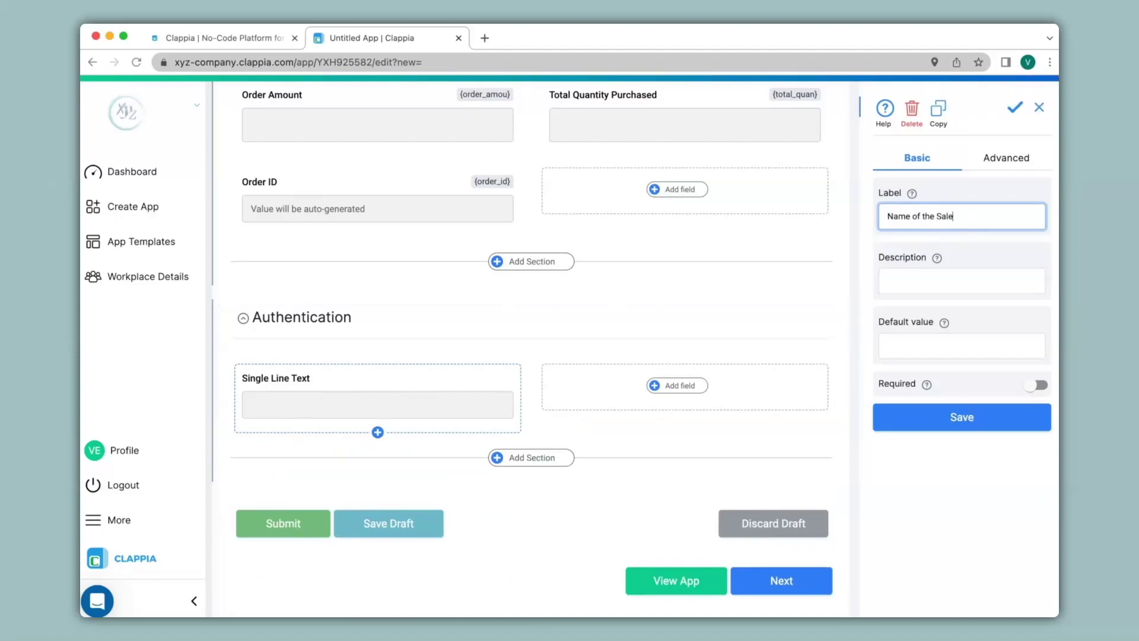
{"action": "left_click", "coordinate": [948, 419]}
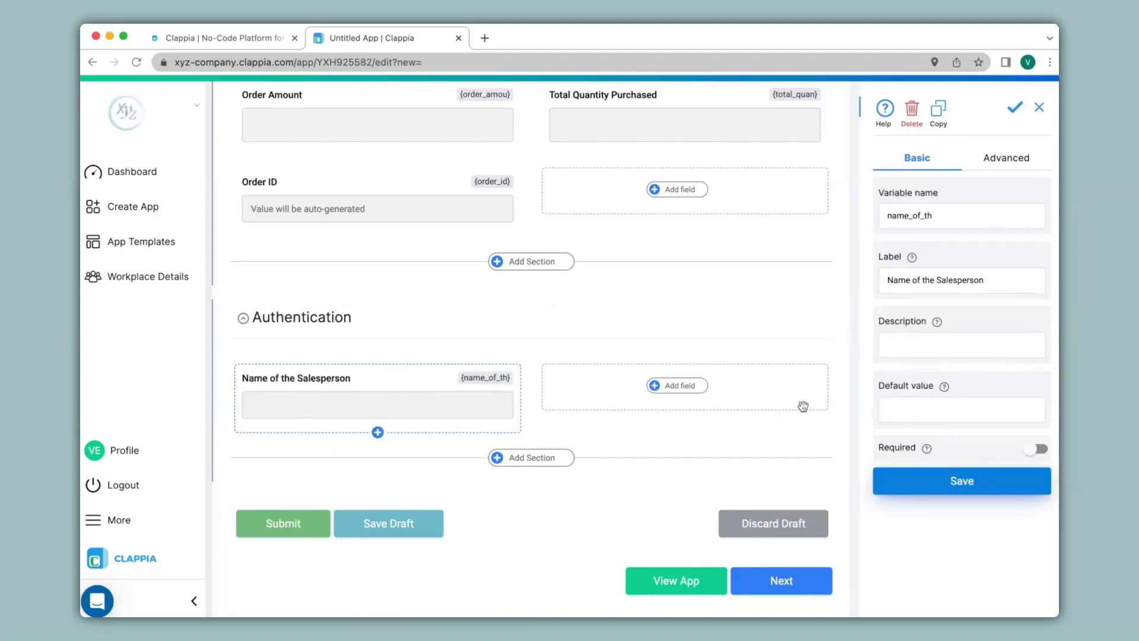
Step: Add a signature field labelled 'Signature of the Salesperson'
{"action": "left_click", "coordinate": [675, 393]}
{"action": "scroll", "coordinate": [676, 396], "scroll_direction": "down", "scroll_amount": 5}
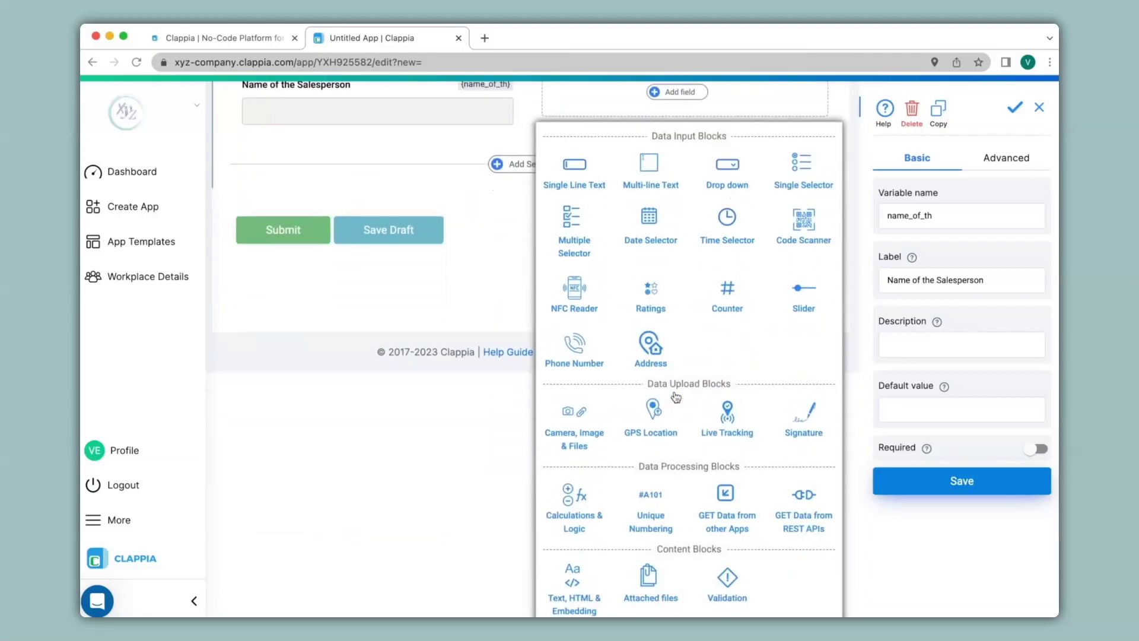
{"action": "left_click", "coordinate": [821, 418]}
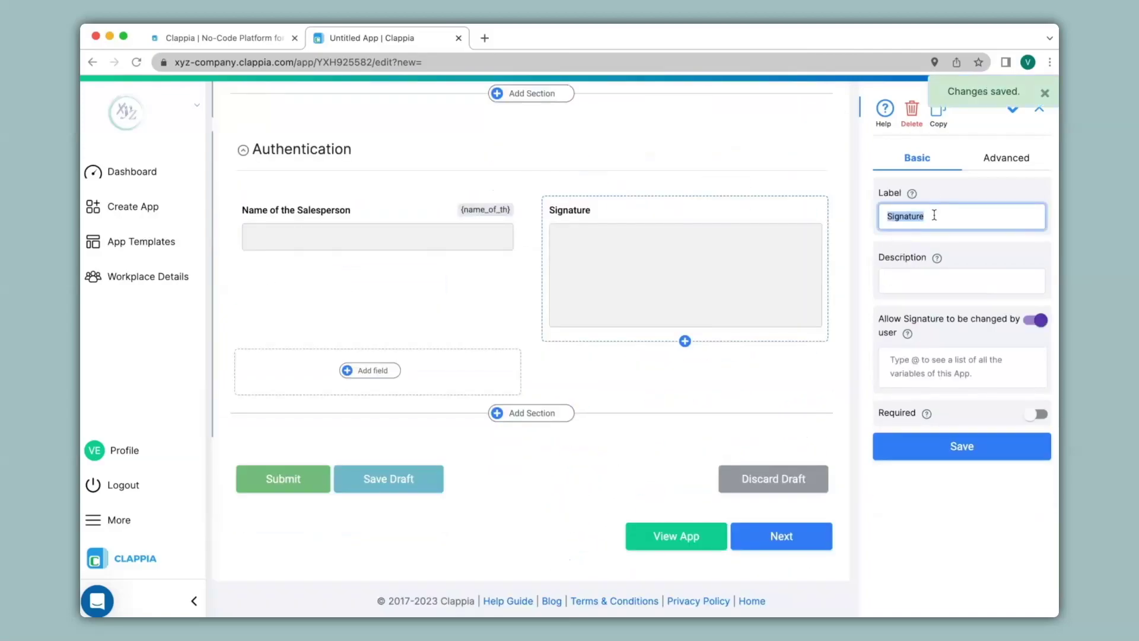
{"action": "left_click", "coordinate": [934, 215]}
{"action": "type", "text": "of the Salesperson"}
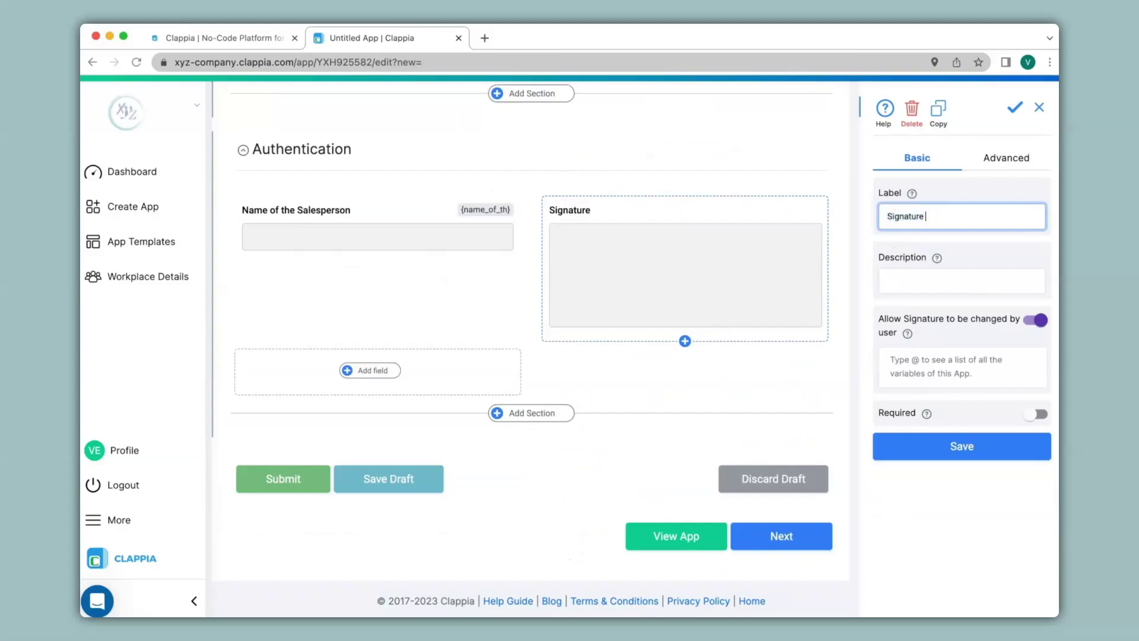
{"action": "left_click", "coordinate": [961, 446]}
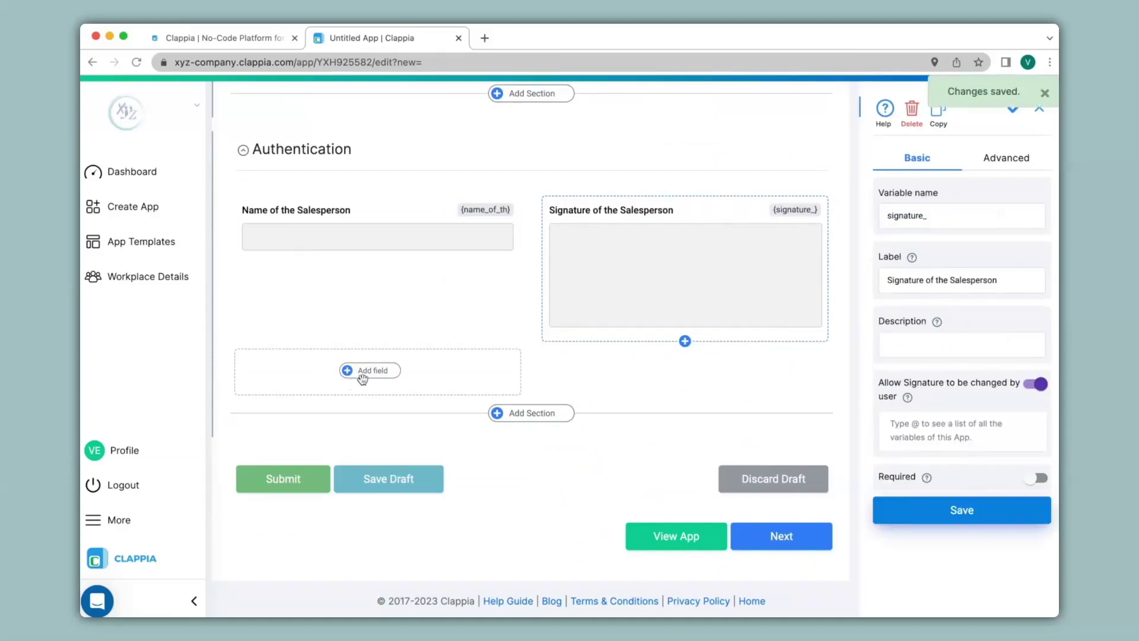
Step: Add a second signature field labelled 'Signature of the Customer'
{"action": "left_click", "coordinate": [365, 378]}
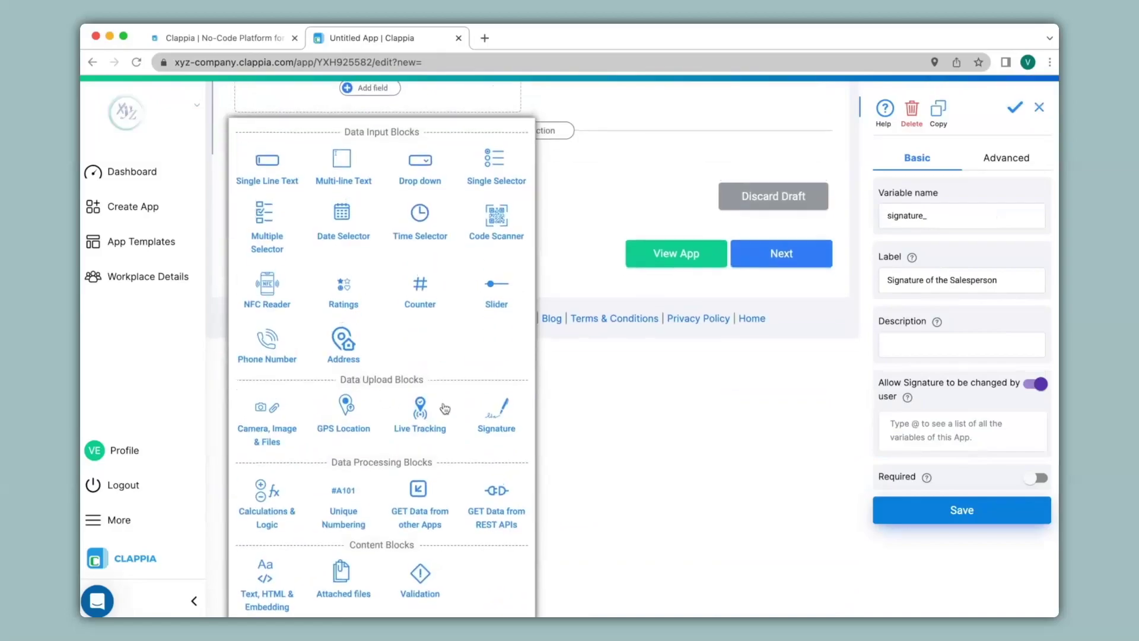
{"action": "left_click", "coordinate": [488, 416]}
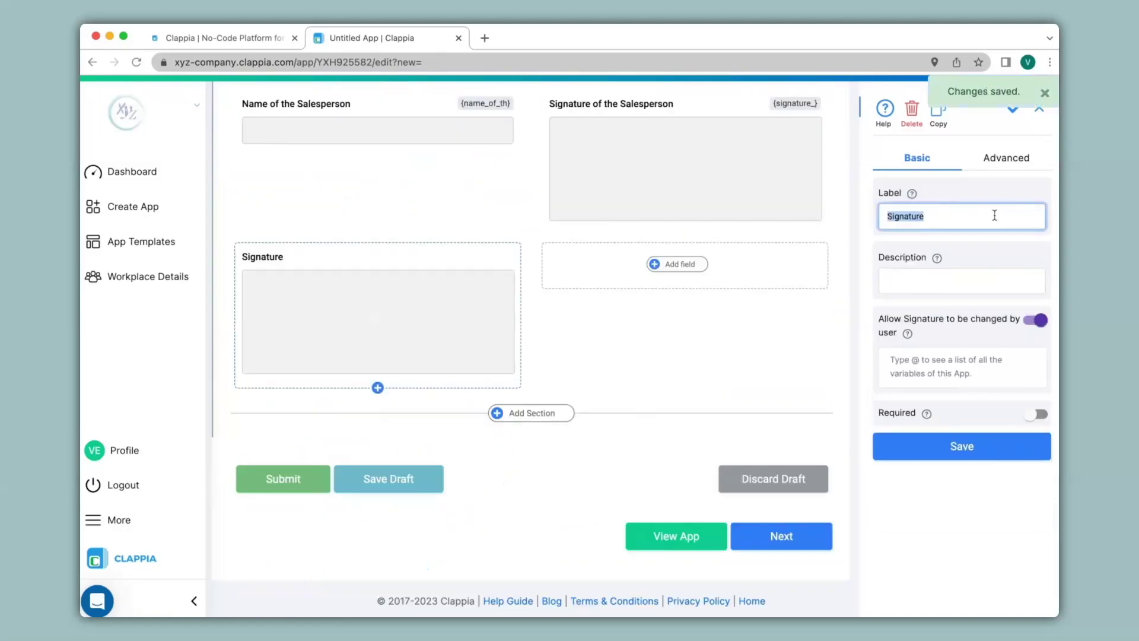
{"action": "type", "text": "Signature of the Customer"}
{"action": "left_click", "coordinate": [931, 450]}
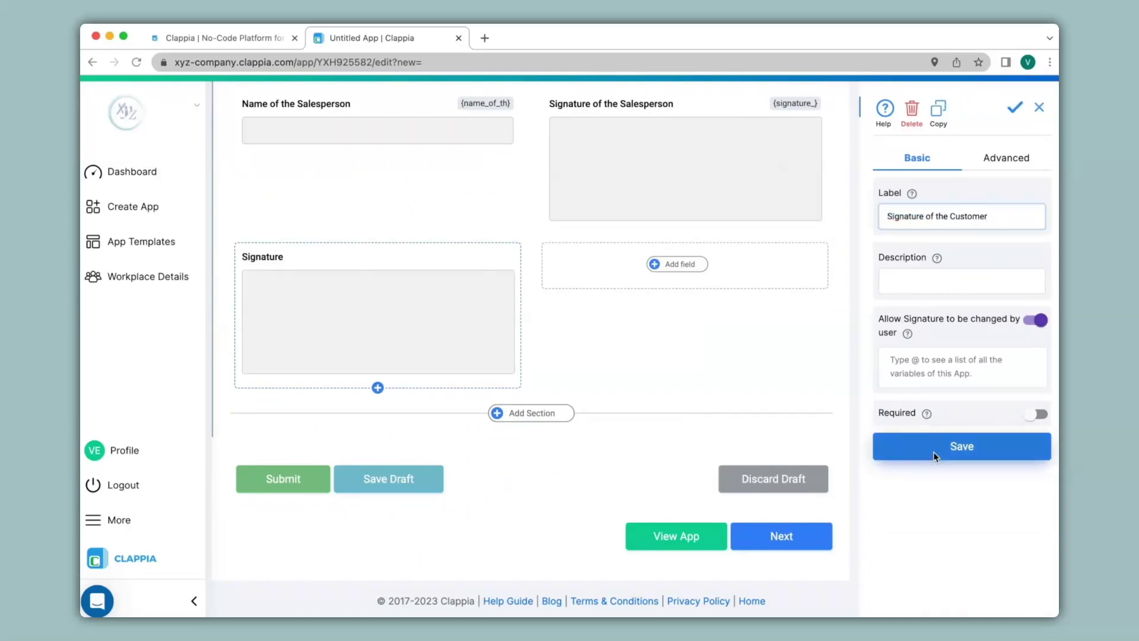
{"action": "scroll", "coordinate": [583, 366], "scroll_direction": "up", "scroll_amount": 3}
{"action": "scroll", "coordinate": [584, 366], "scroll_direction": "up", "scroll_amount": 10}
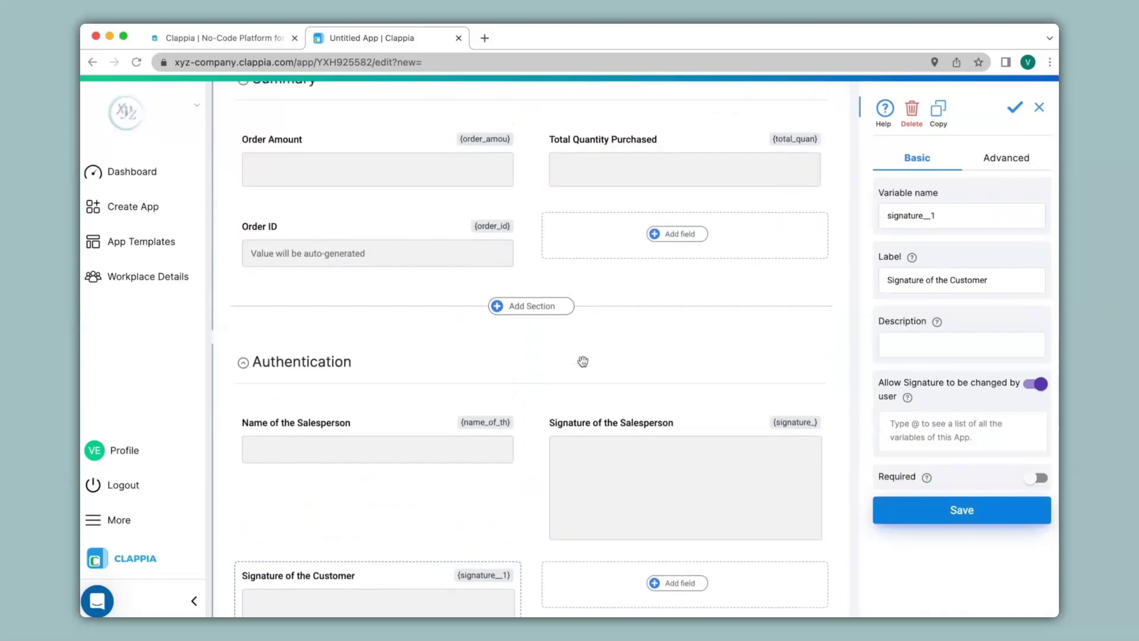
{"action": "scroll", "coordinate": [583, 360], "scroll_direction": "up", "scroll_amount": 4}
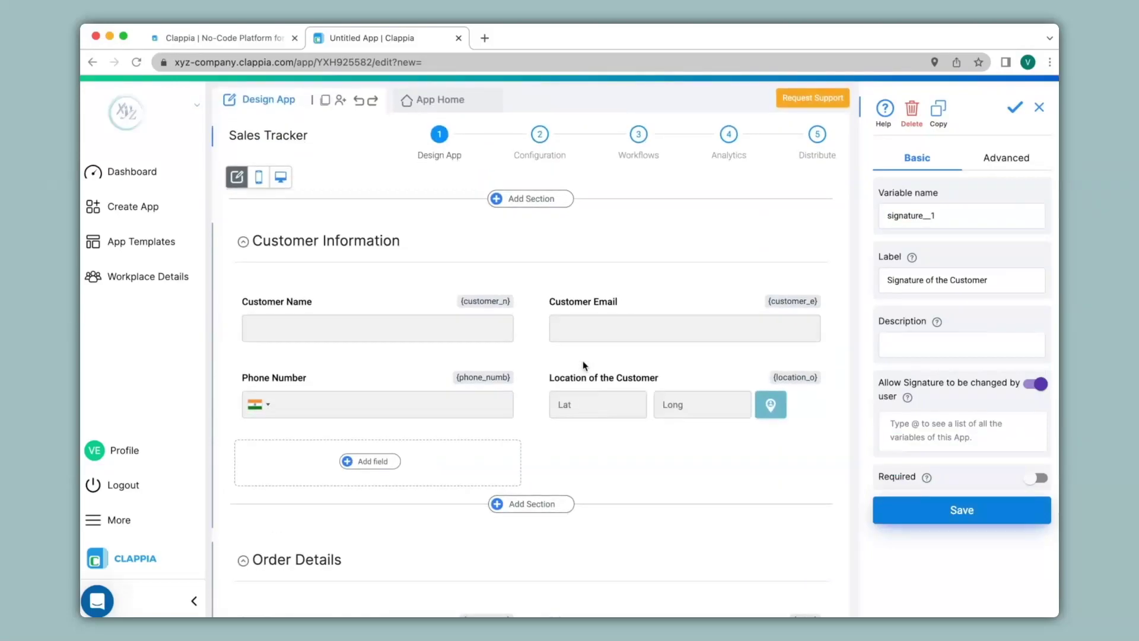
Step: Open the live app and enter the customer's name, e-mail and phone number
{"action": "left_click", "coordinate": [446, 105]}
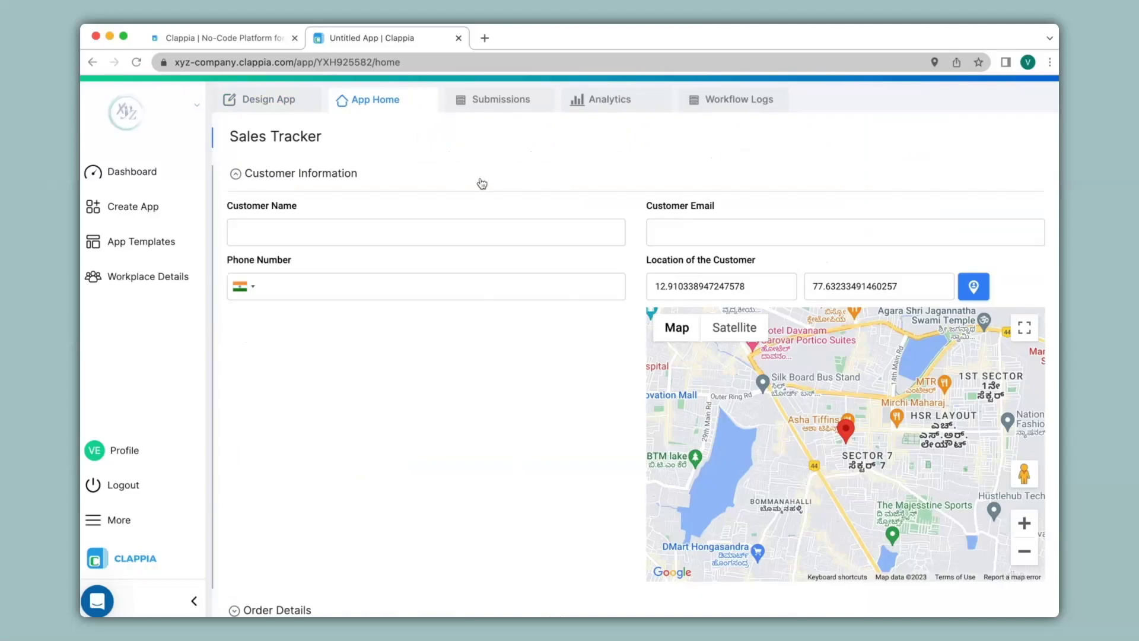
{"action": "scroll", "coordinate": [482, 183], "scroll_direction": "down", "scroll_amount": 5}
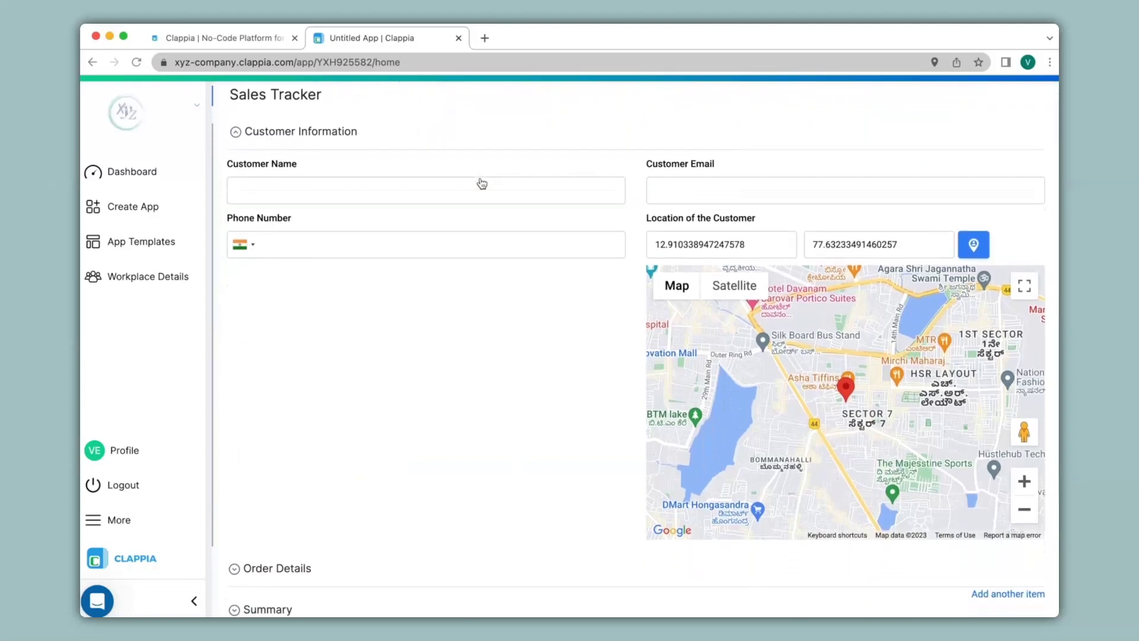
{"action": "scroll", "coordinate": [483, 180], "scroll_direction": "up", "scroll_amount": 2}
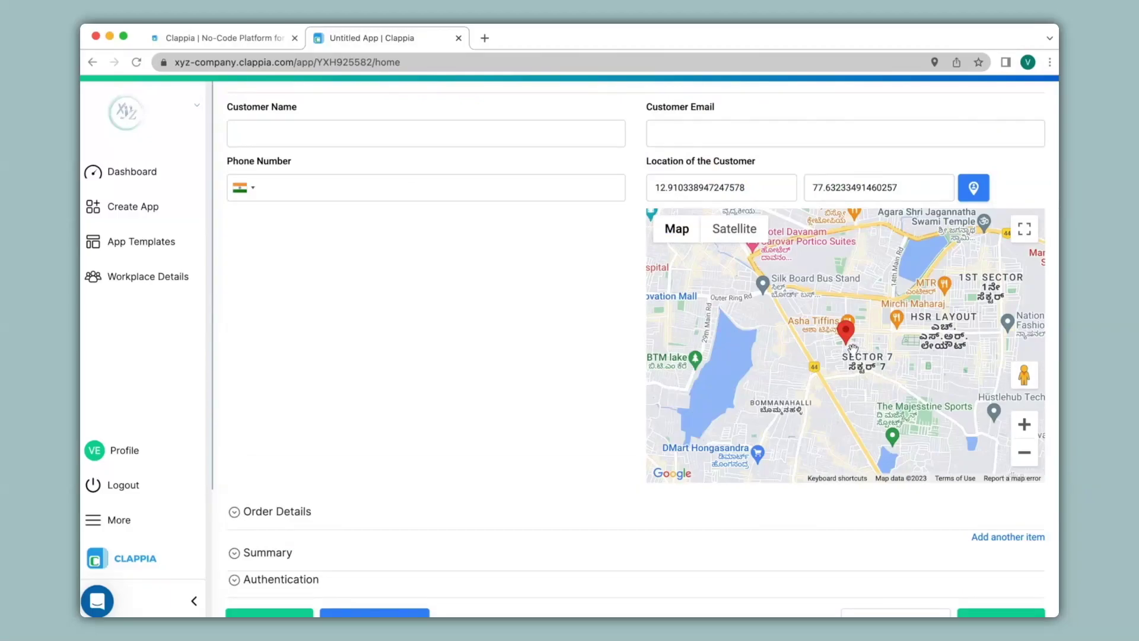
{"action": "scroll", "coordinate": [562, 356], "scroll_direction": "up", "scroll_amount": 3}
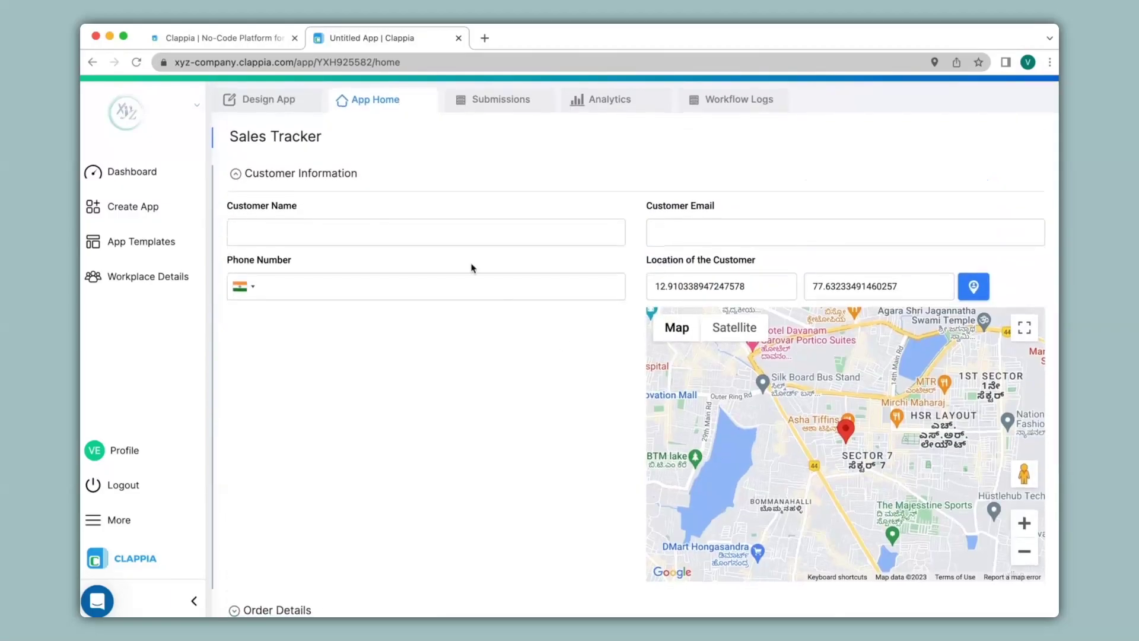
{"action": "left_click", "coordinate": [363, 231]}
{"action": "type", "text": "Anita"}
{"action": "key", "text": "Tab"}
{"action": "key", "text": "Tab"}
{"action": "type", "text": "1234567899"}
Step: In Order Details, choose Item1 with price 1000 and quantity 3
{"action": "scroll", "coordinate": [383, 352], "scroll_direction": "down", "scroll_amount": 1}
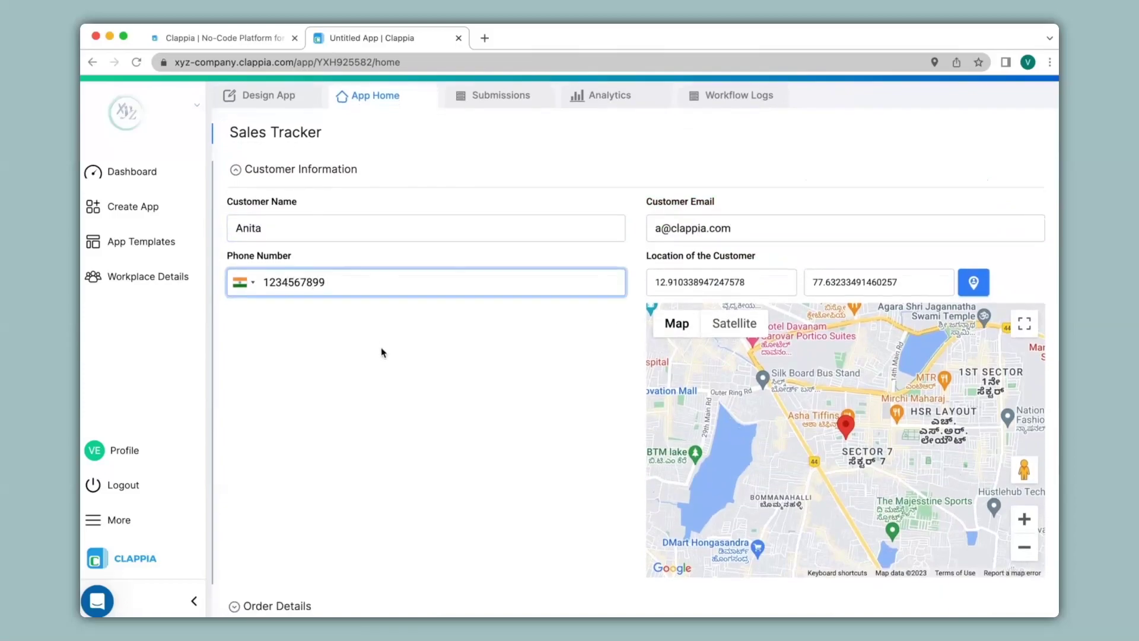
{"action": "scroll", "coordinate": [383, 352], "scroll_direction": "down", "scroll_amount": 5}
{"action": "left_click", "coordinate": [283, 418]}
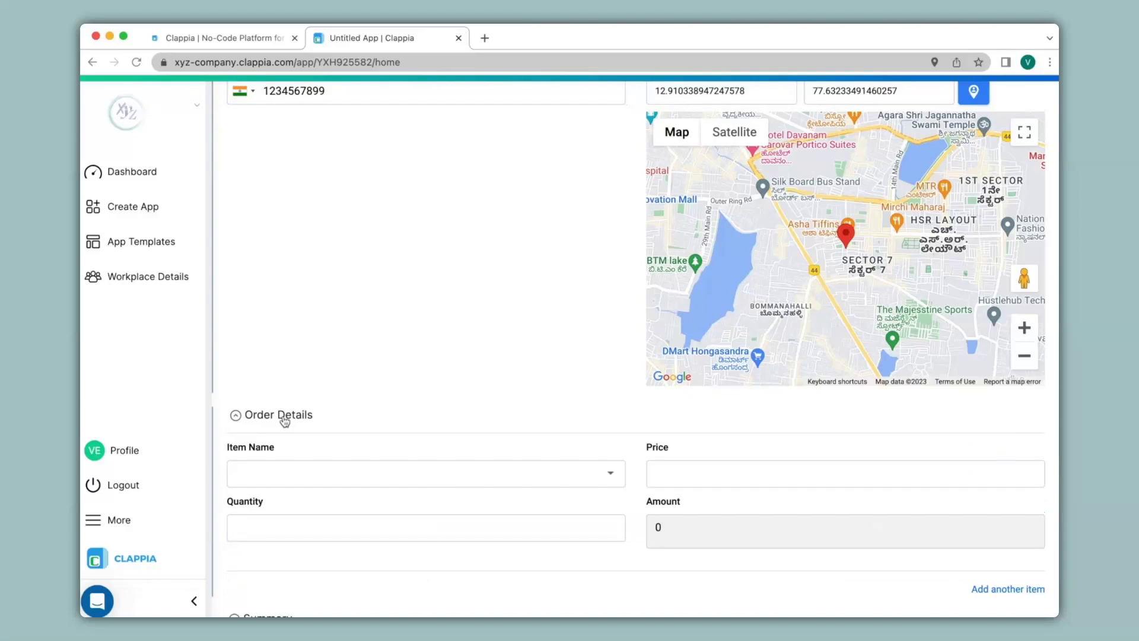
{"action": "scroll", "coordinate": [284, 420], "scroll_direction": "down", "scroll_amount": 2}
{"action": "left_click", "coordinate": [285, 421]}
{"action": "left_click", "coordinate": [283, 429]}
{"action": "left_click", "coordinate": [824, 415]}
{"action": "type", "text": "1000"}
{"action": "left_click", "coordinate": [546, 473]}
{"action": "type", "text": "3"}
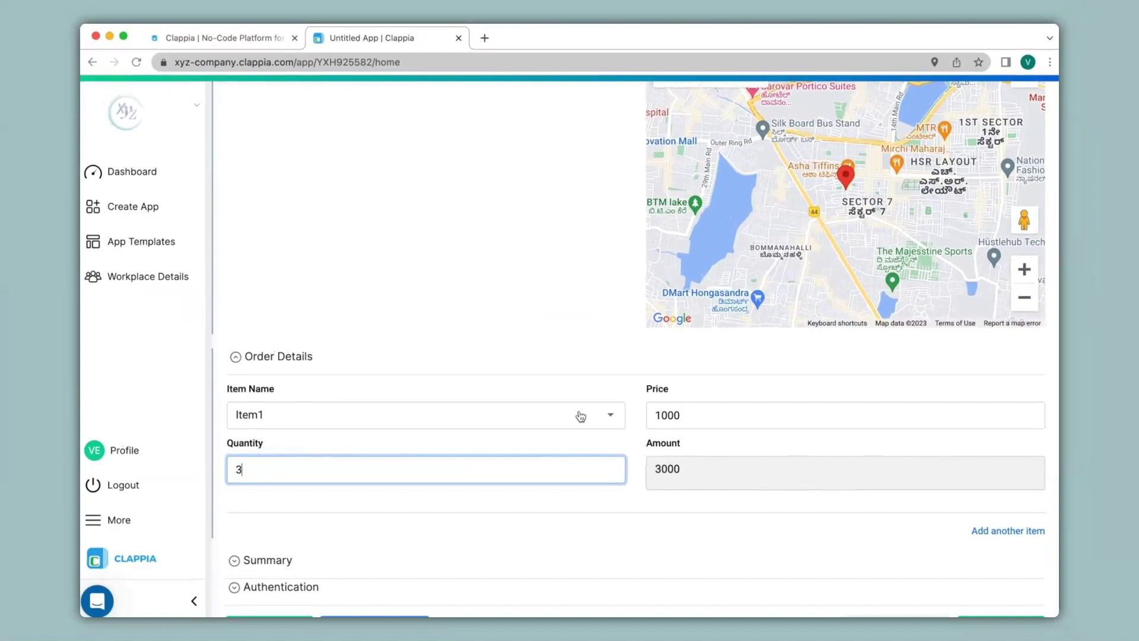
Step: Add a second order line with Item2, price 2000 and quantity 5
{"action": "left_click", "coordinate": [1022, 532]}
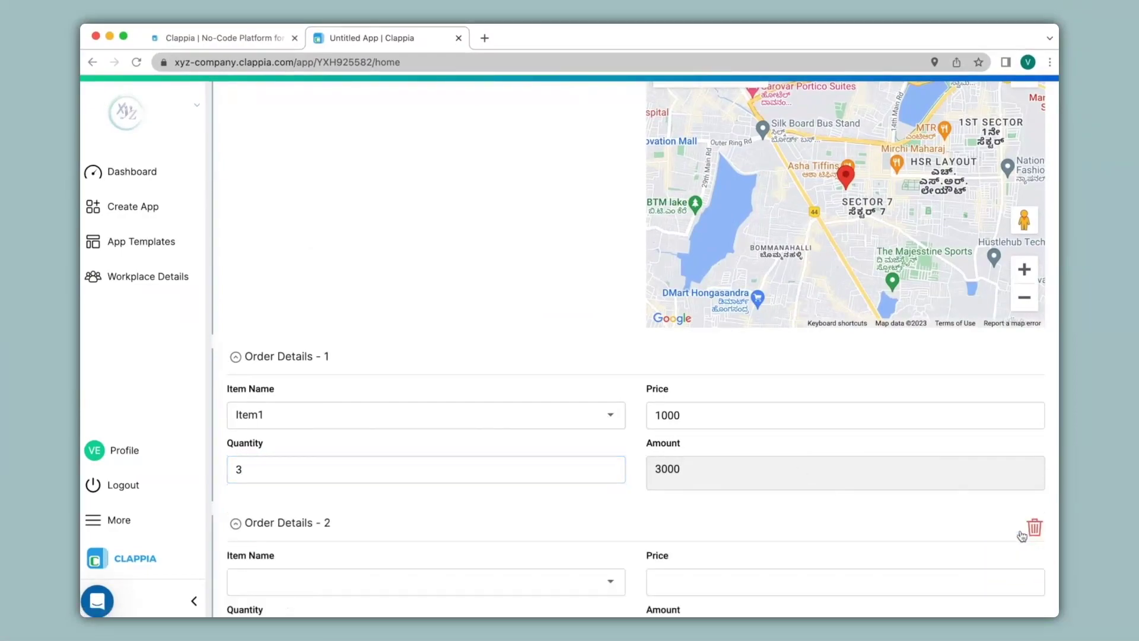
{"action": "scroll", "coordinate": [793, 509], "scroll_direction": "down", "scroll_amount": 3}
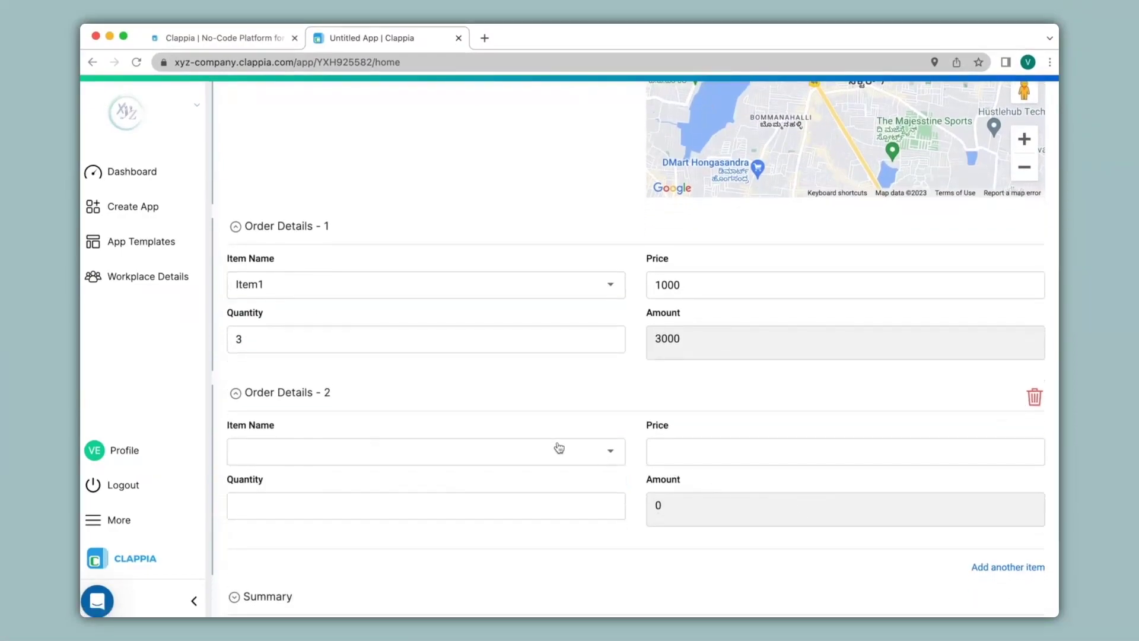
{"action": "left_click", "coordinate": [544, 453]}
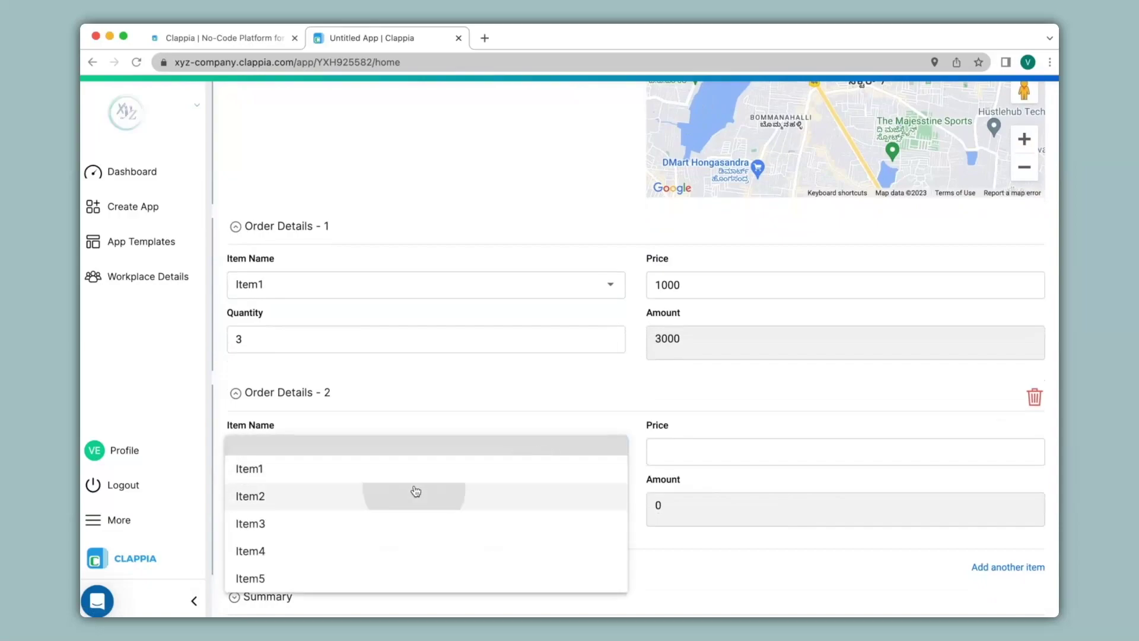
{"action": "left_click", "coordinate": [432, 488]}
{"action": "left_click", "coordinate": [696, 454]}
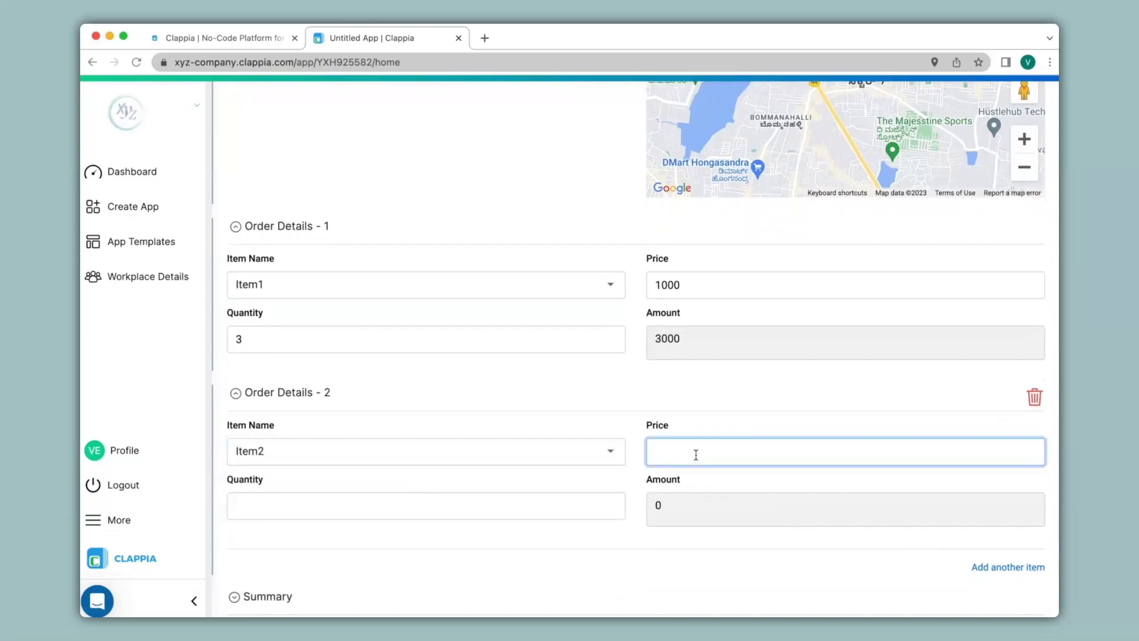
{"action": "type", "text": "2000"}
{"action": "left_click", "coordinate": [534, 503]}
{"action": "type", "text": "5"}
Step: Expand Summary to check the totals of 13000 and 8 items
{"action": "scroll", "coordinate": [442, 555], "scroll_direction": "down", "scroll_amount": 5}
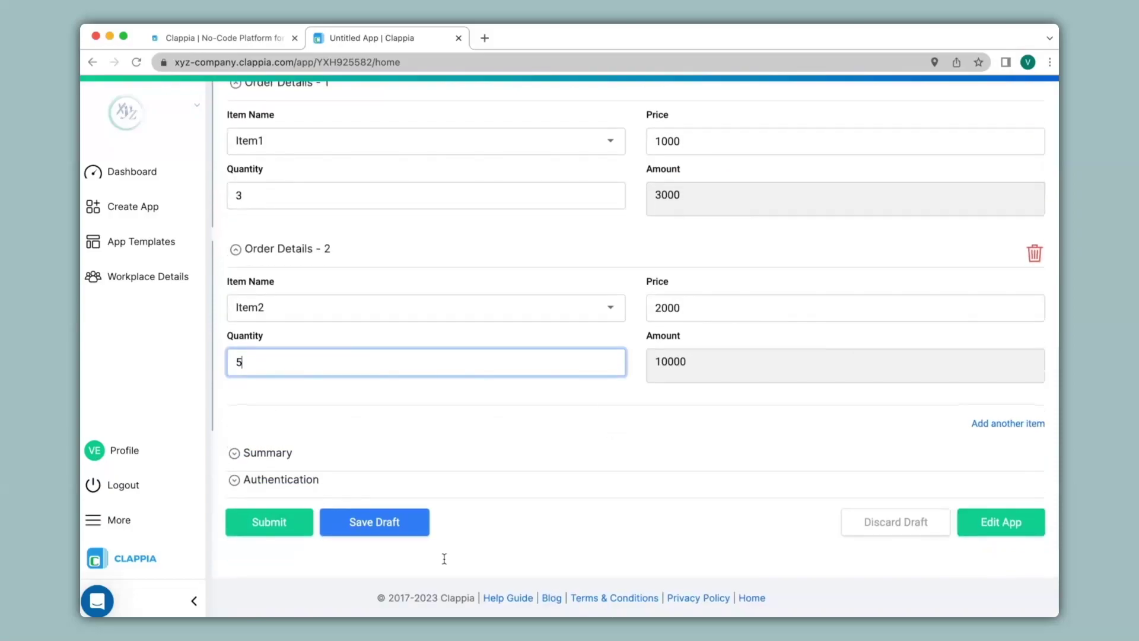
{"action": "left_click", "coordinate": [295, 455]}
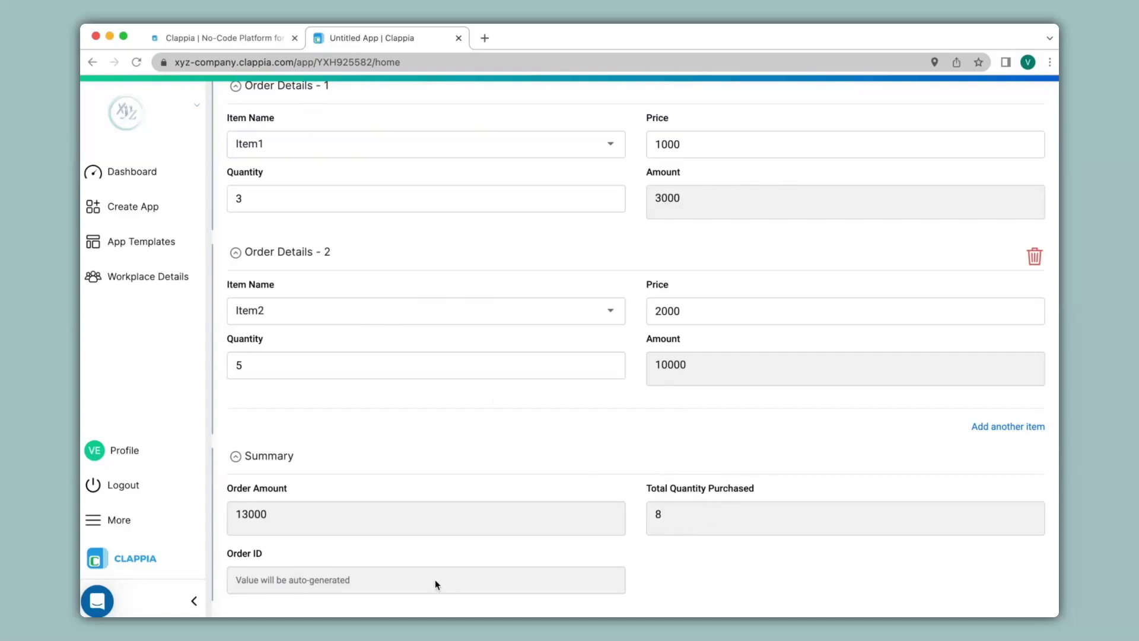
{"action": "scroll", "coordinate": [435, 579], "scroll_direction": "down", "scroll_amount": 5}
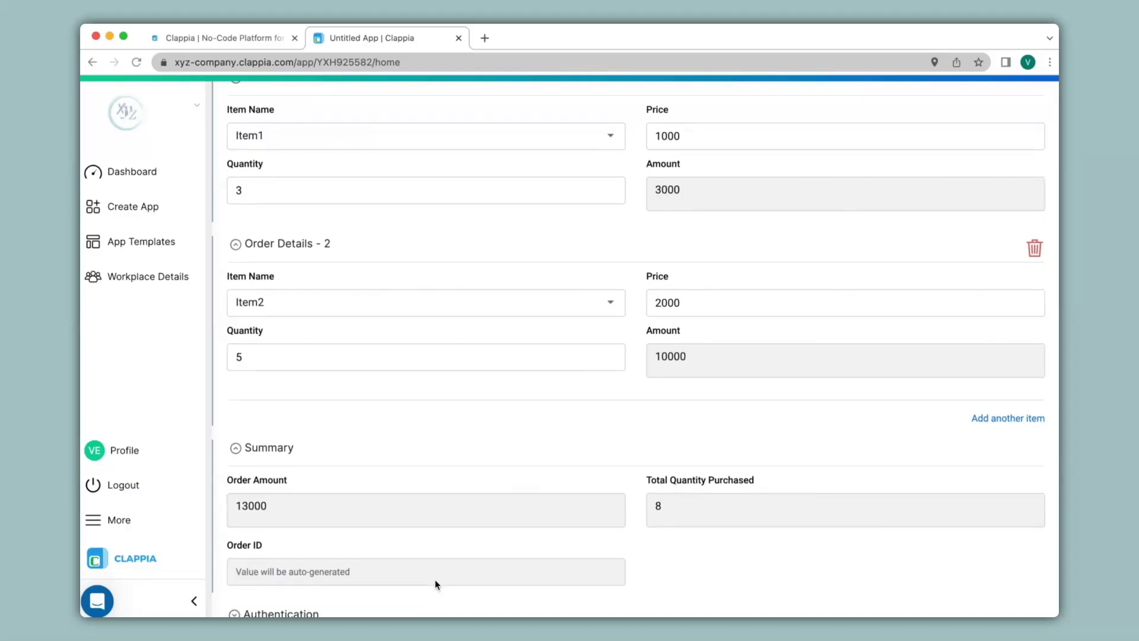
Step: Expand Authentication and enter the salesperson's name
{"action": "left_click", "coordinate": [286, 481]}
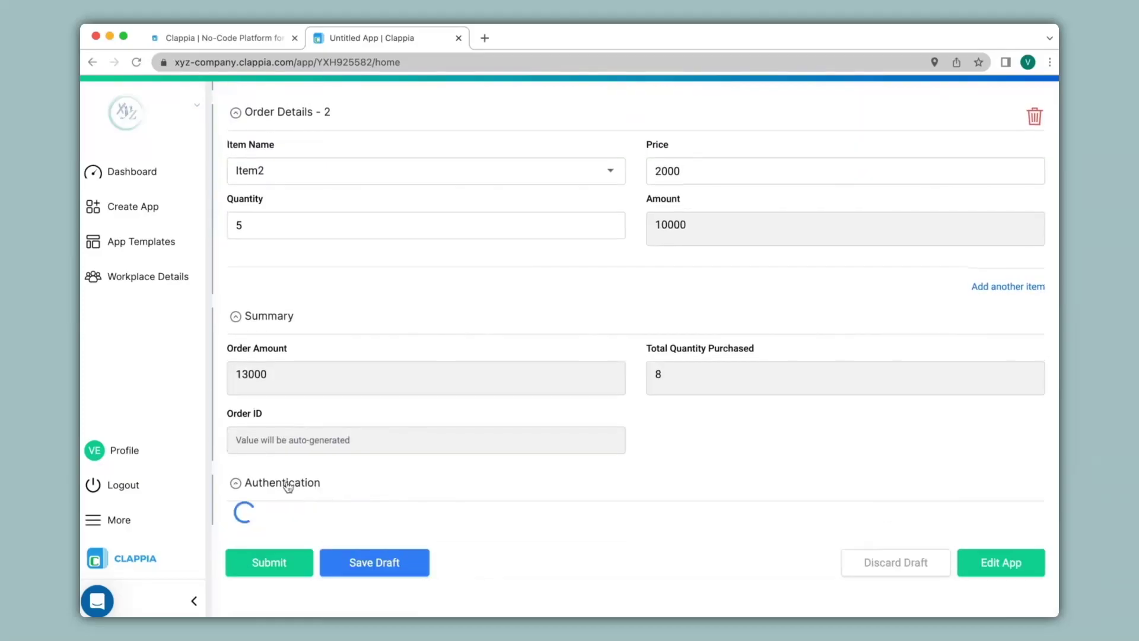
{"action": "scroll", "coordinate": [283, 436], "scroll_direction": "down", "scroll_amount": 4}
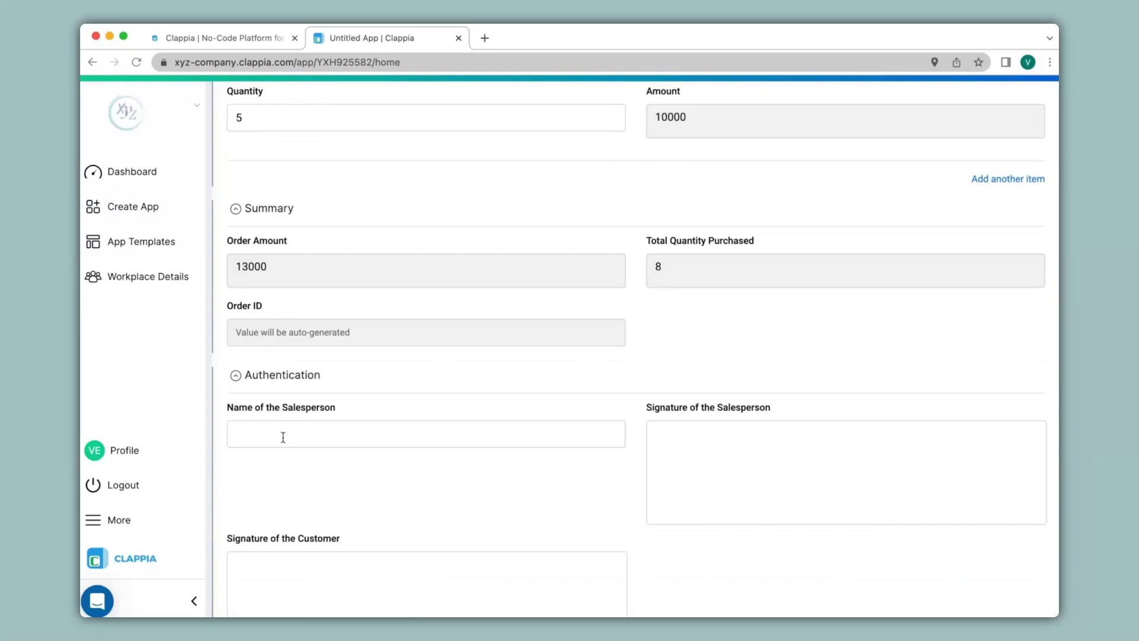
{"action": "left_click", "coordinate": [283, 437]}
{"action": "type", "text": "Avinash"}
Step: Draw the salesperson and customer signatures and submit the entry
{"action": "left_click_drag", "start_coordinate": [664, 478], "coordinate": [708, 491]}
{"action": "mouse_move", "coordinate": [697, 492]}
{"action": "left_mouse_down"}
{"action": "mouse_move", "coordinate": [693, 451]}
{"action": "mouse_move", "coordinate": [595, 463]}
{"action": "left_mouse_up"}
{"action": "scroll", "coordinate": [623, 475], "scroll_direction": "down", "scroll_amount": 3}
{"action": "mouse_move", "coordinate": [284, 519]}
{"action": "left_mouse_down"}
{"action": "mouse_move", "coordinate": [297, 472]}
{"action": "mouse_move", "coordinate": [442, 483]}
{"action": "left_mouse_up"}
{"action": "scroll", "coordinate": [303, 496], "scroll_direction": "down", "scroll_amount": 3}
{"action": "left_click", "coordinate": [270, 525]}
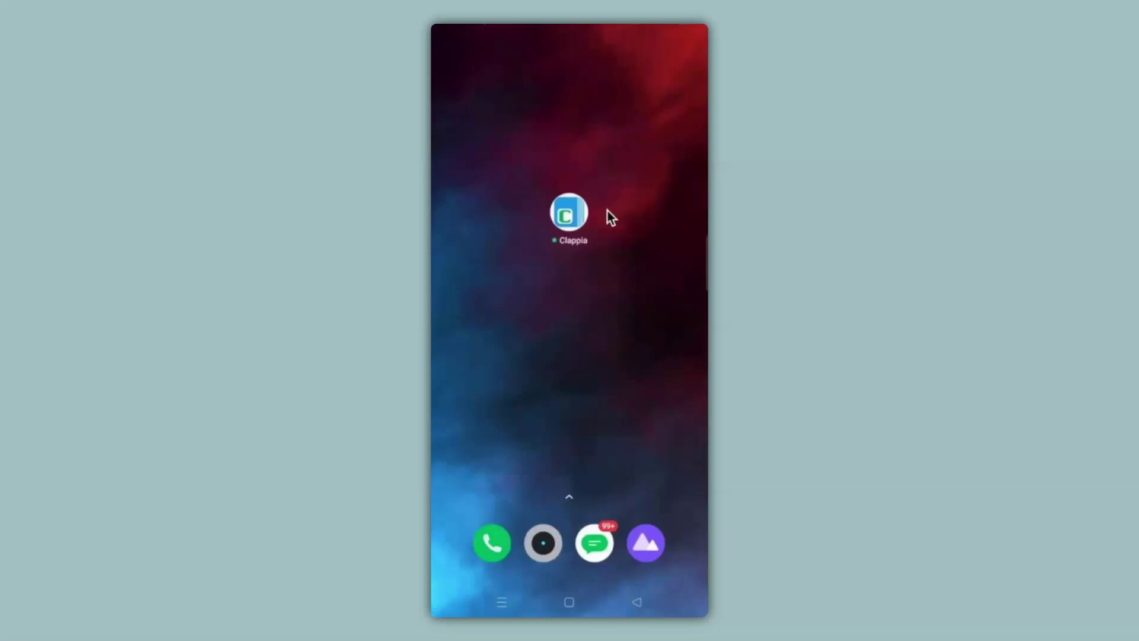
Step: Open Sales Tracker in the phone app and enter the customer's name, e-mail and phone number
{"action": "left_click", "coordinate": [571, 213]}
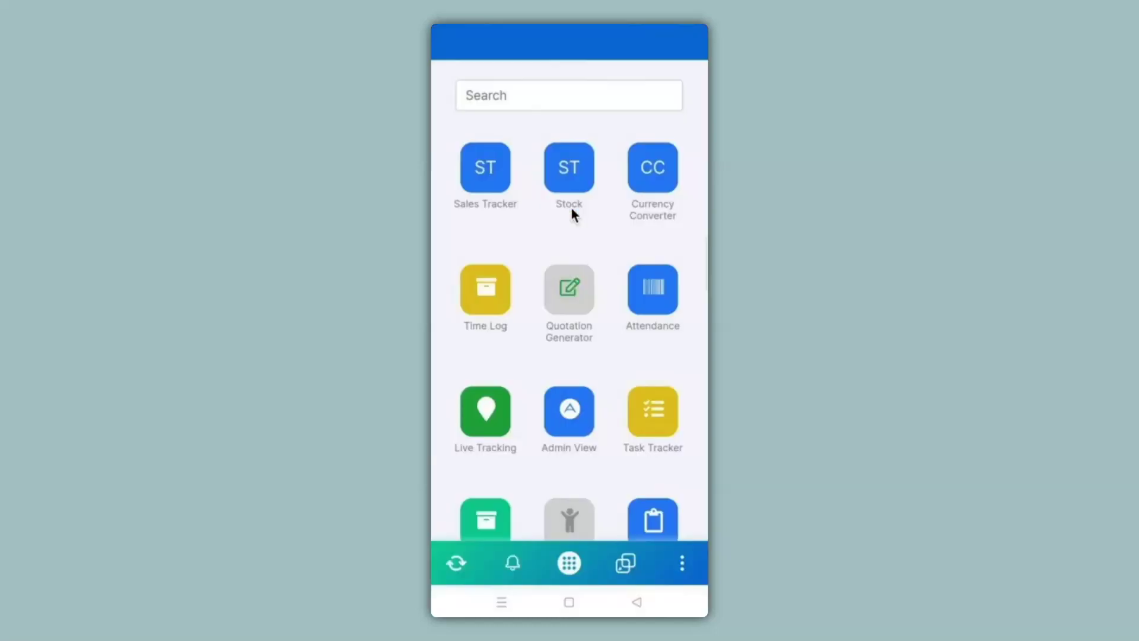
{"action": "left_click", "coordinate": [483, 175]}
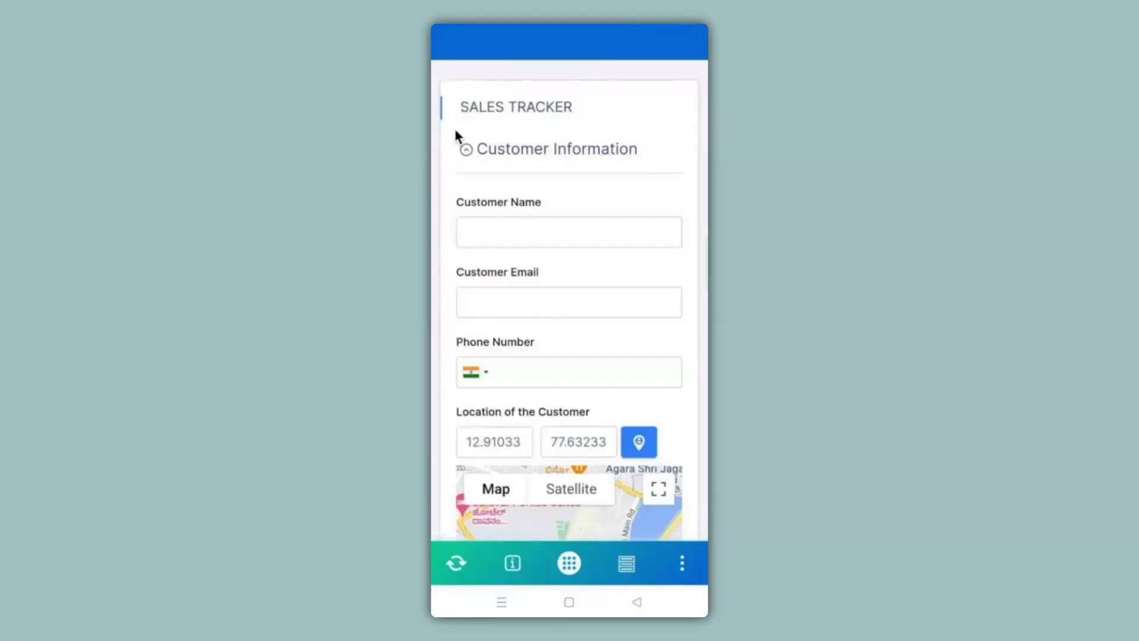
{"action": "scroll", "coordinate": [454, 128], "scroll_direction": "down", "scroll_amount": 5}
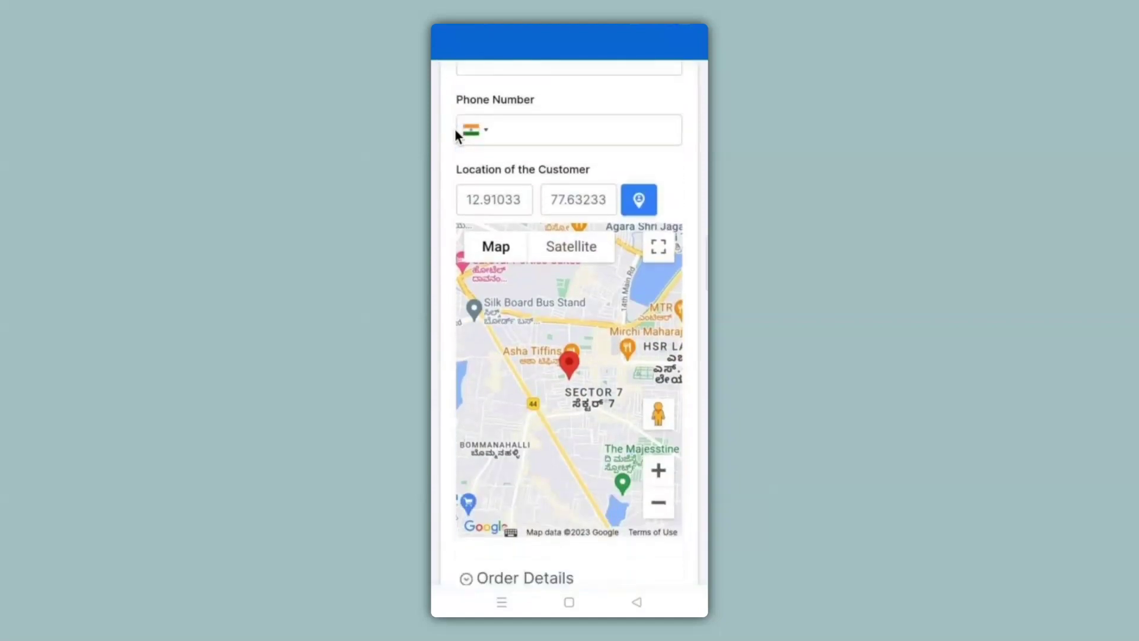
{"action": "scroll", "coordinate": [454, 128], "scroll_direction": "up", "scroll_amount": 5}
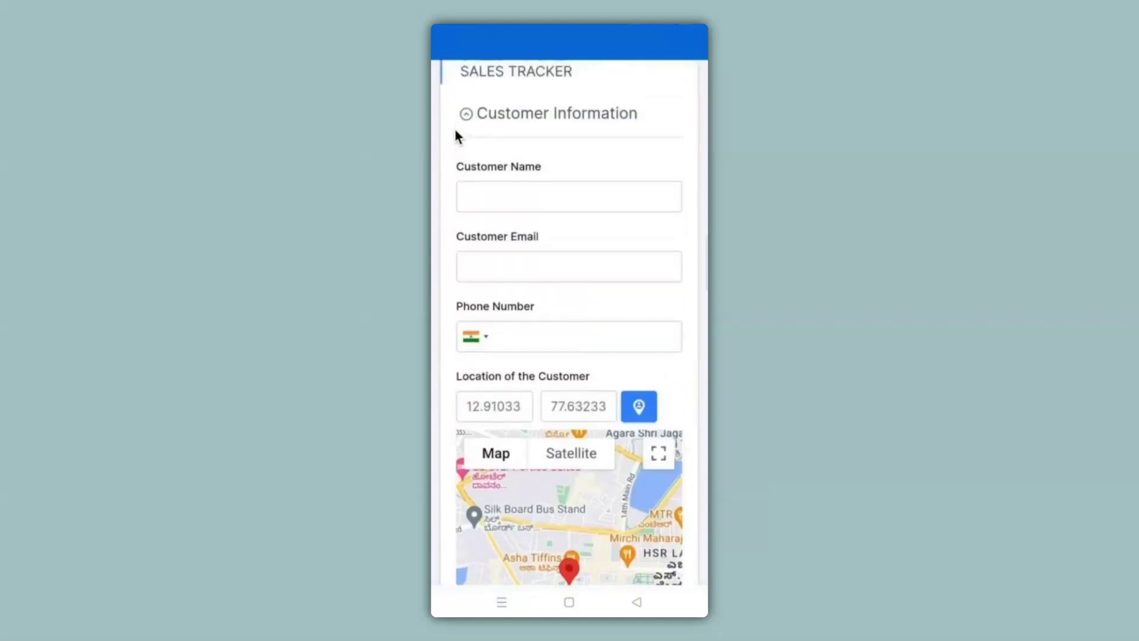
{"action": "key", "text": "Tab"}
{"action": "type", "text": "Anika"}
{"action": "key", "text": "Tab"}
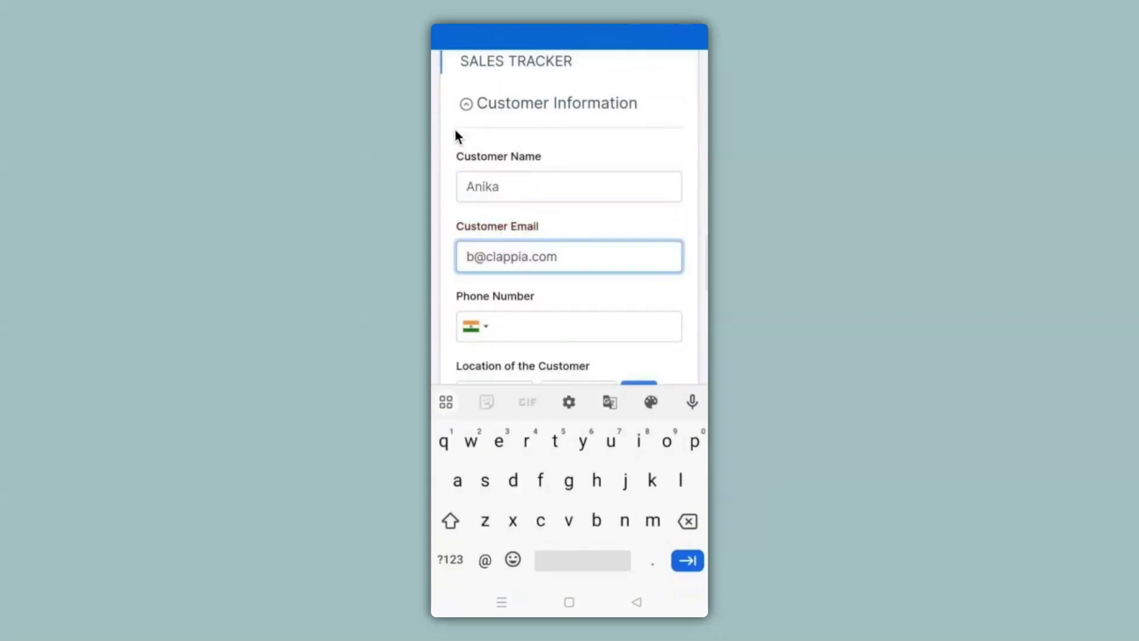
{"action": "key", "text": "Tab"}
{"action": "type", "text": "1234567888"}
Step: Fill two order lines: Item3 at 3500 × 4, and a second item at 400 × 5
{"action": "key", "text": "Tab"}
{"action": "key", "text": "Return"}
{"action": "key", "text": "Tab"}
{"action": "type", "text": "3500"}
{"action": "key", "text": "Tab"}
{"action": "type", "text": "4"}
{"action": "key", "text": "Return"}
{"action": "type", "text": "400"}
{"action": "key", "text": "Tab"}
{"action": "type", "text": "5"}
Step: Enter the salesperson's name, draw a signature and submit the mobile entry
{"action": "key", "text": "Tab"}
{"action": "type", "text": "Avinash"}
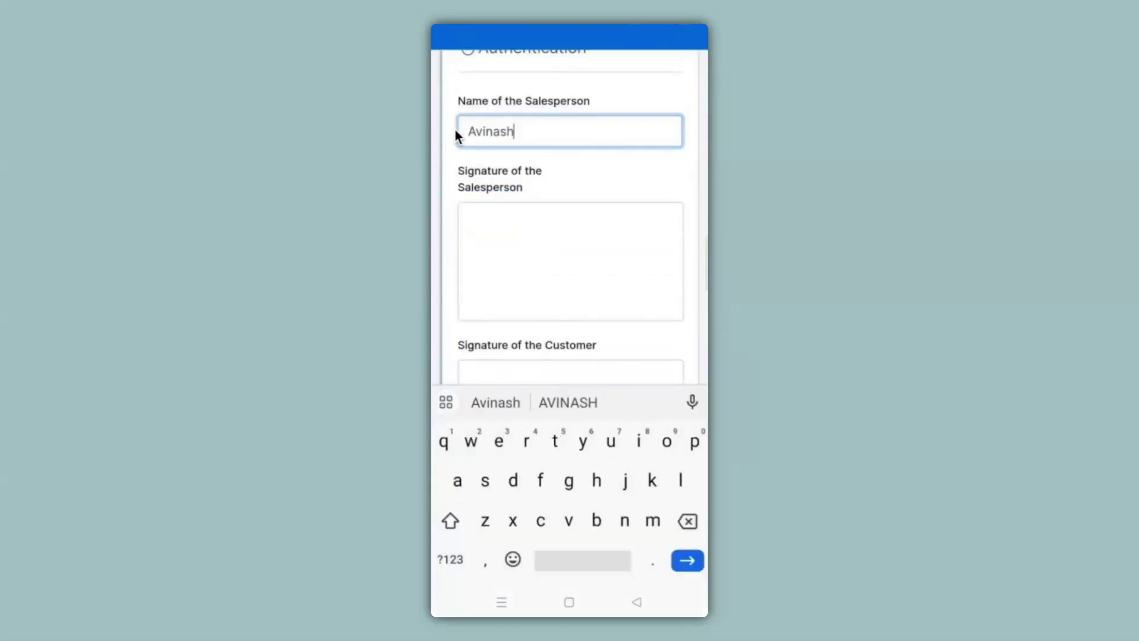
{"action": "left_click_drag", "start_coordinate": [497, 331], "coordinate": [613, 271]}
{"action": "scroll", "coordinate": [570, 237], "scroll_direction": "down", "scroll_amount": 2}
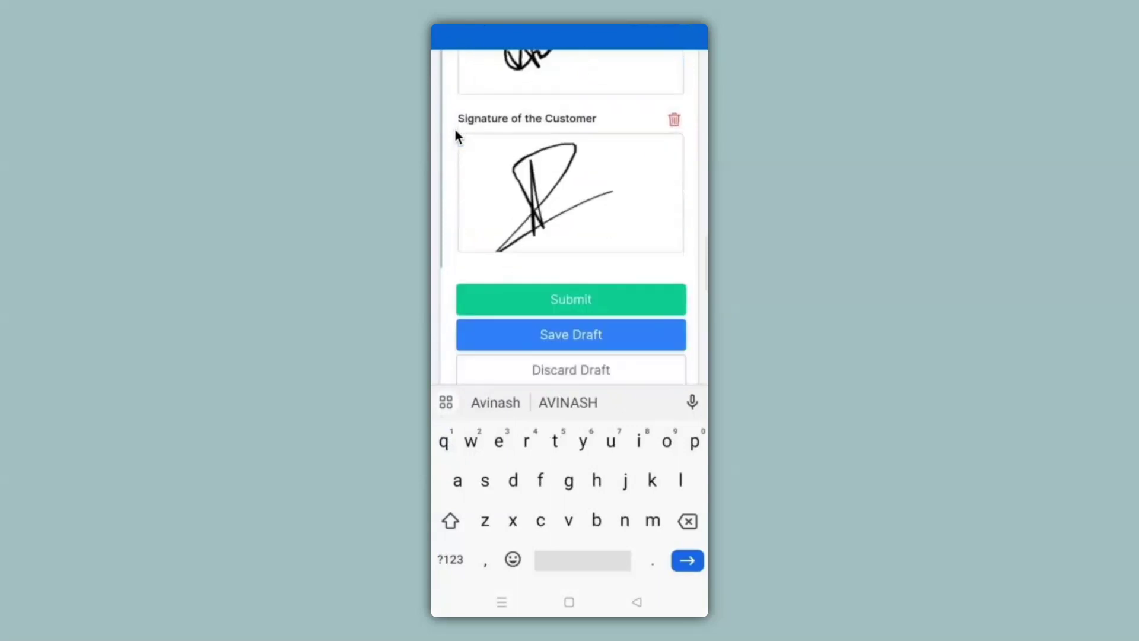
{"action": "left_click", "coordinate": [567, 303]}
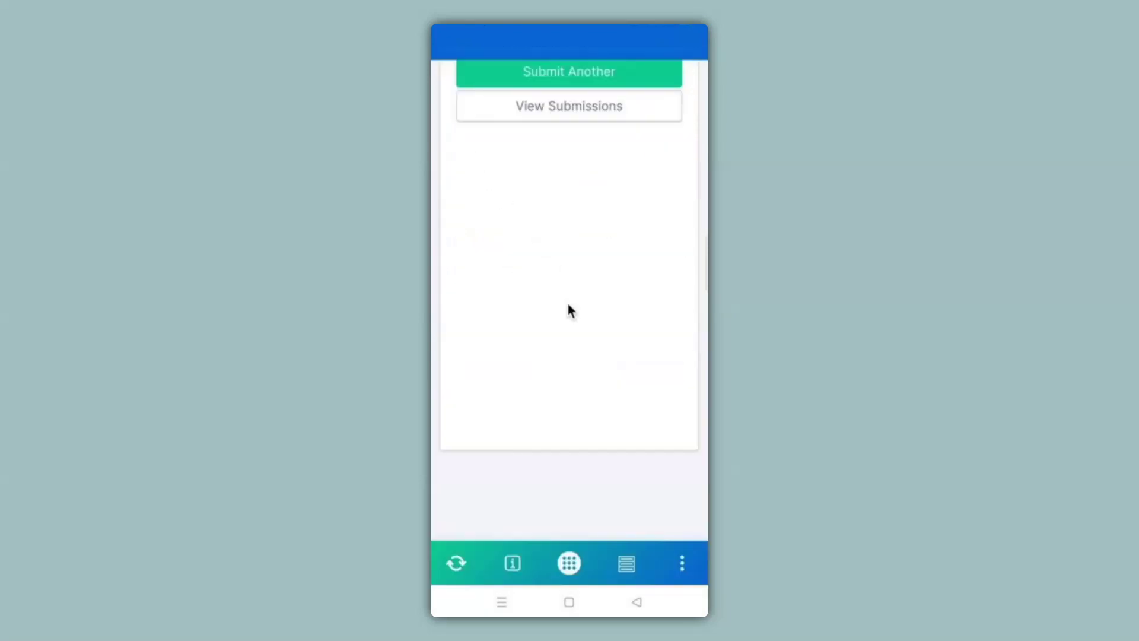
Step: Open the newest entry from View Submissions and review its details
{"action": "left_click", "coordinate": [558, 117]}
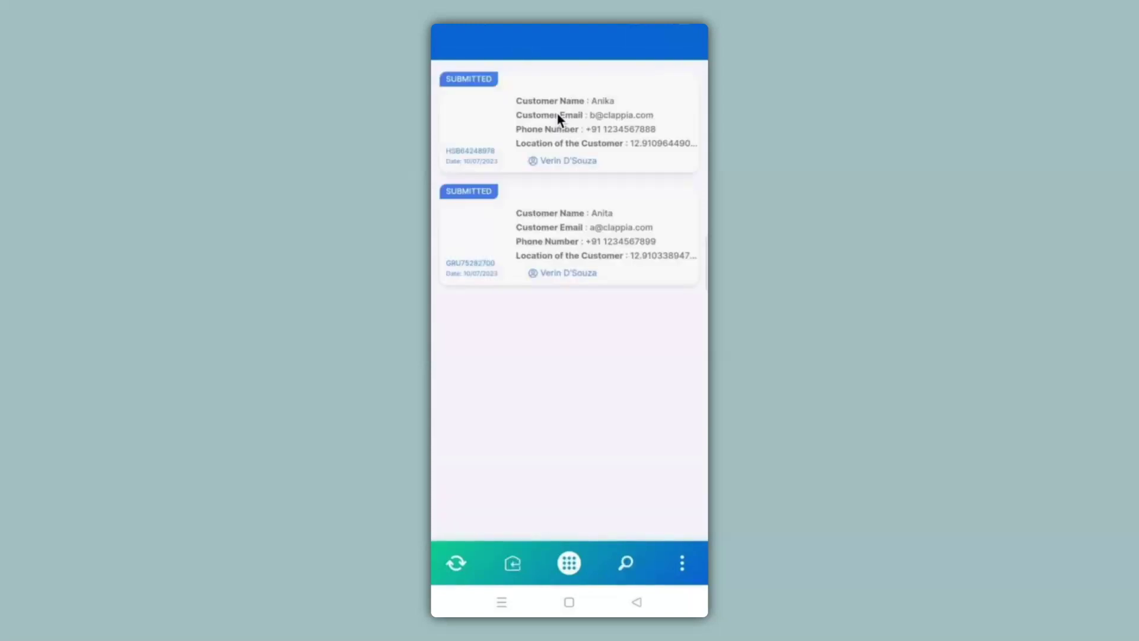
{"action": "left_click", "coordinate": [557, 112]}
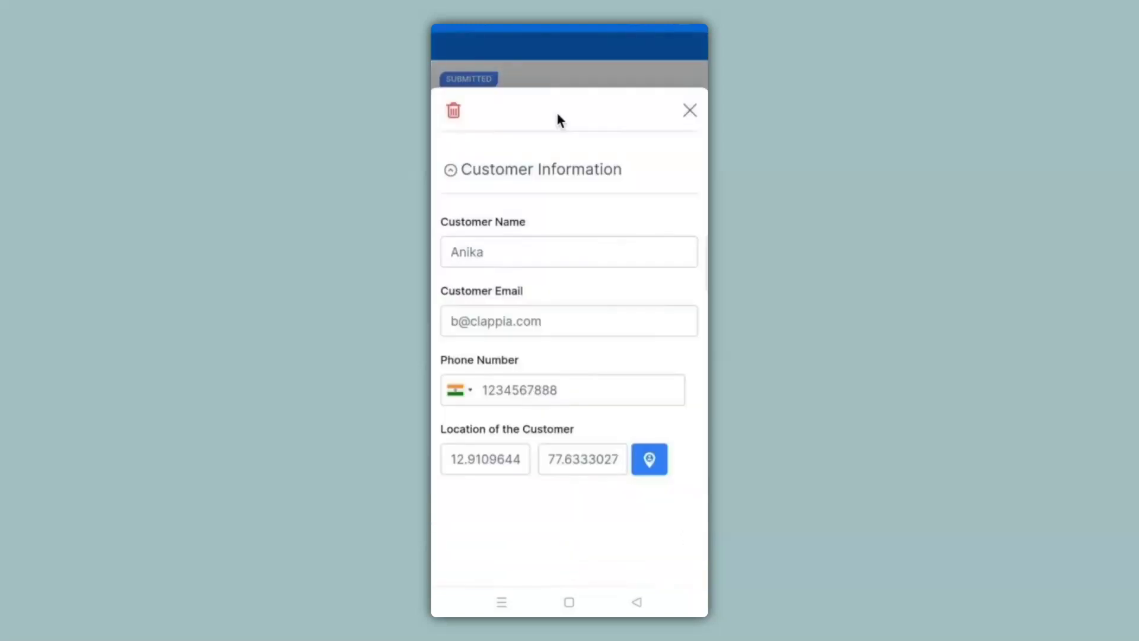
{"action": "scroll", "coordinate": [556, 112], "scroll_direction": "down", "scroll_amount": 10}
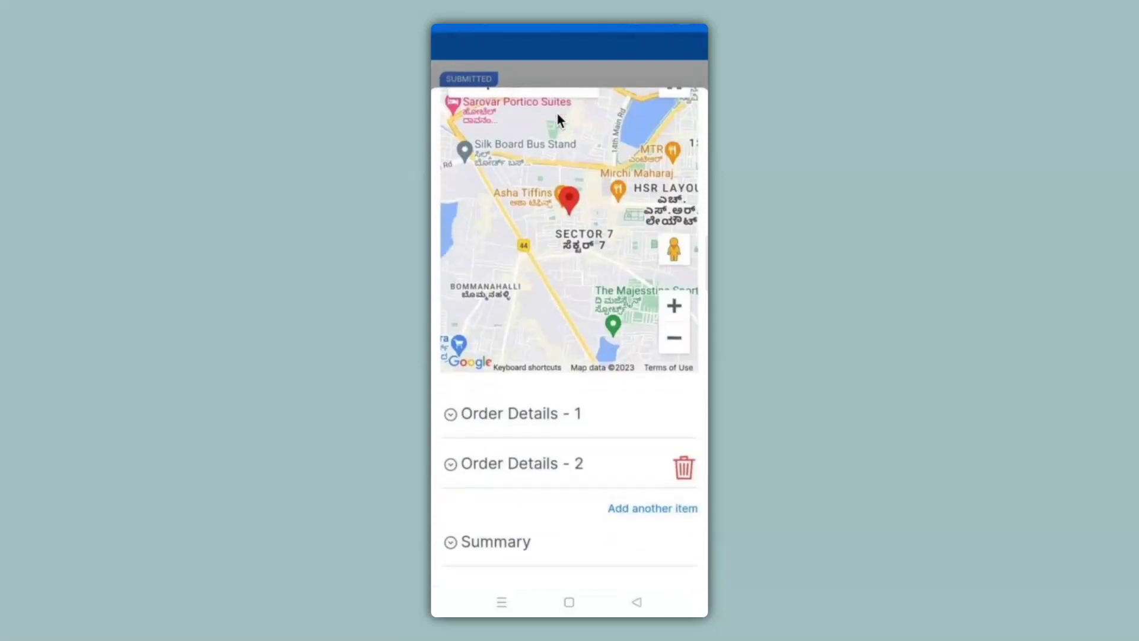
{"action": "scroll", "coordinate": [557, 112], "scroll_direction": "down", "scroll_amount": 3}
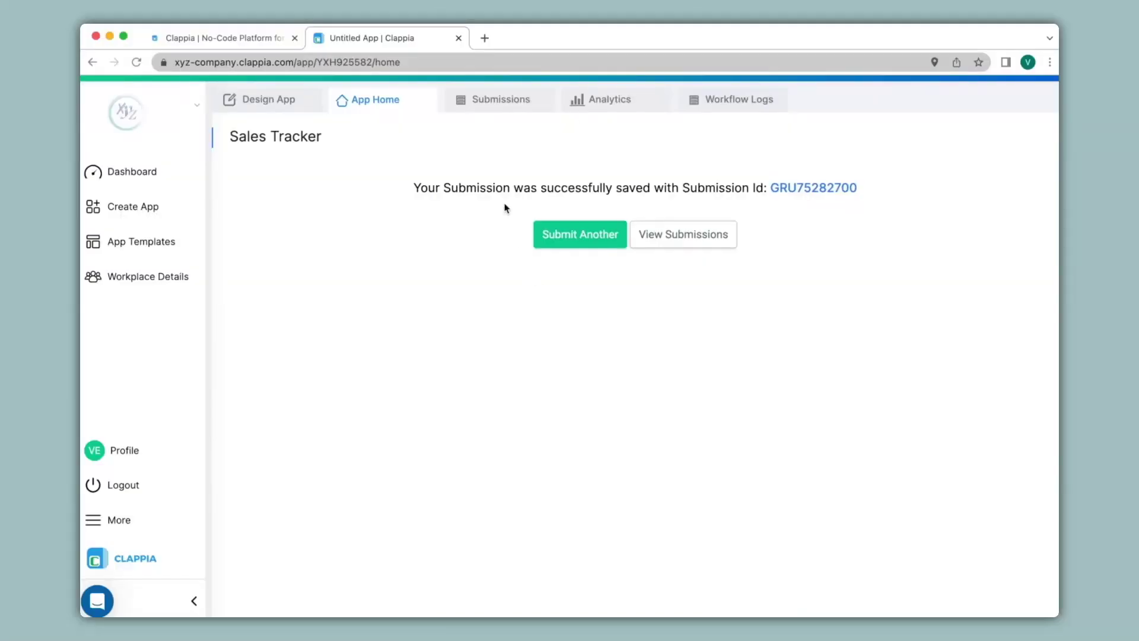
Step: Open the newest submission from the Submissions table and expand Item3 (14000) and Item4 (20000) order details
{"action": "left_click", "coordinate": [509, 104]}
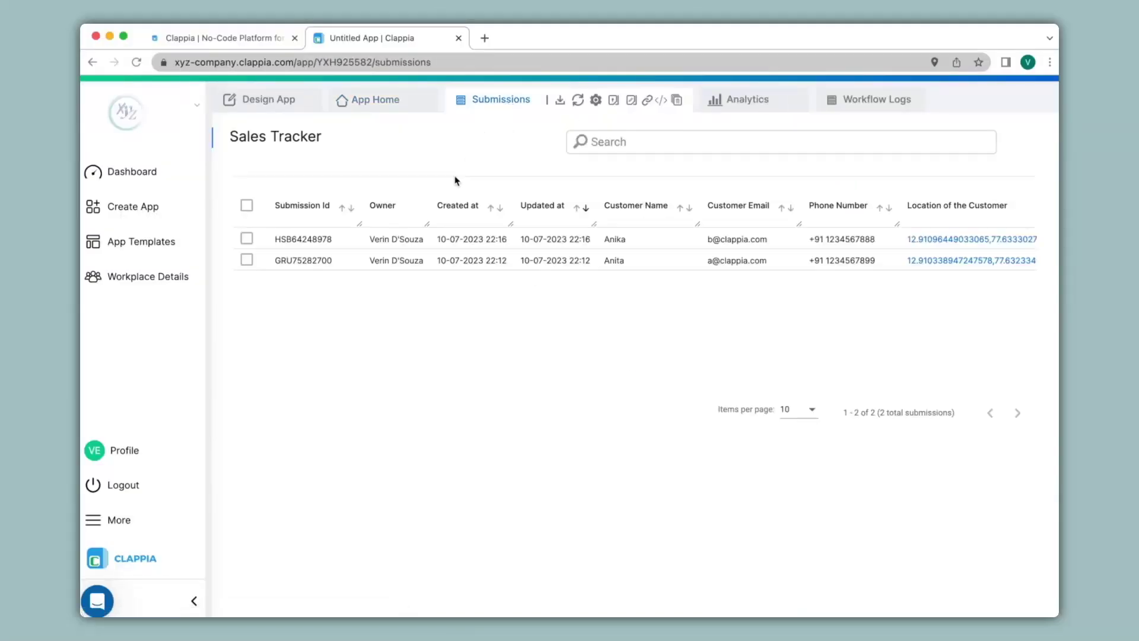
{"action": "left_click", "coordinate": [442, 247]}
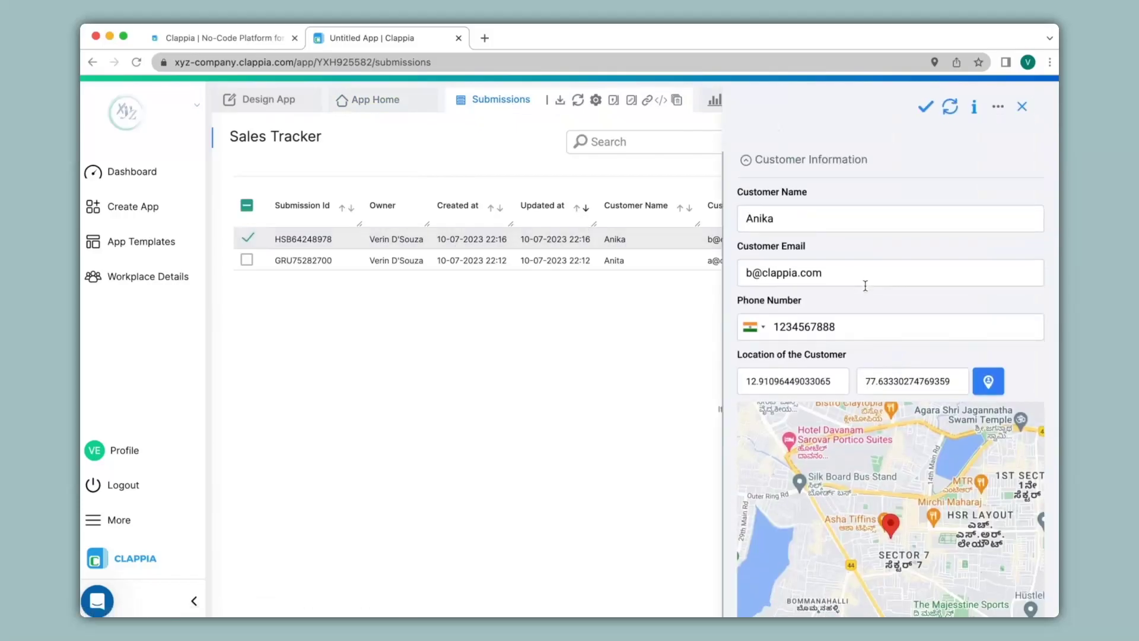
{"action": "scroll", "coordinate": [866, 286], "scroll_direction": "down", "scroll_amount": 6}
{"action": "left_click", "coordinate": [777, 466]}
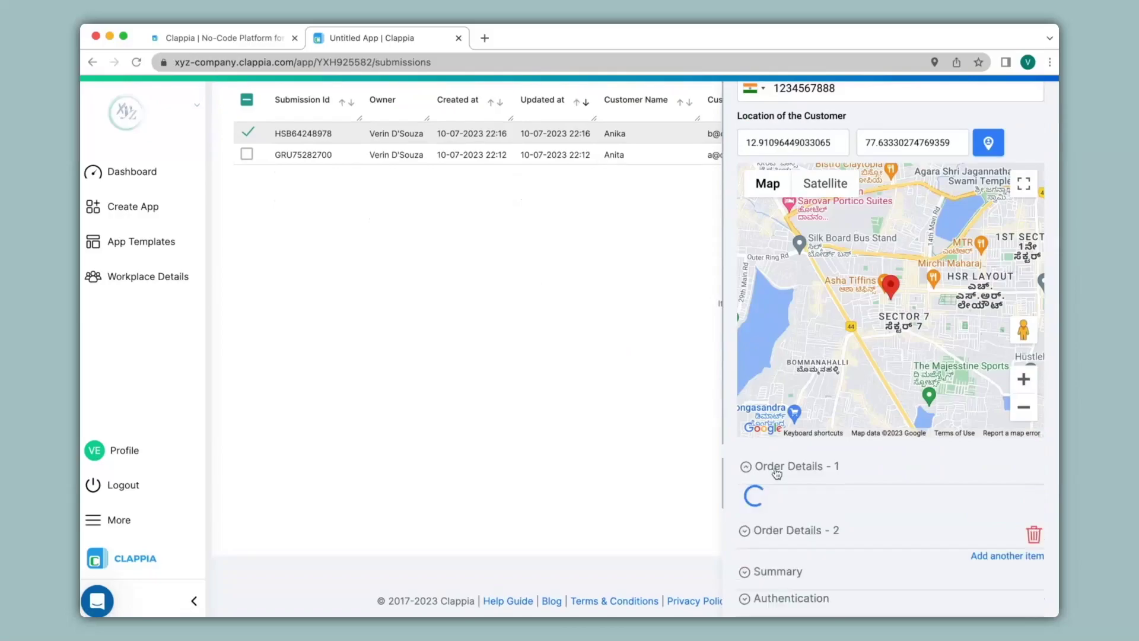
{"action": "scroll", "coordinate": [776, 472], "scroll_direction": "down", "scroll_amount": 4}
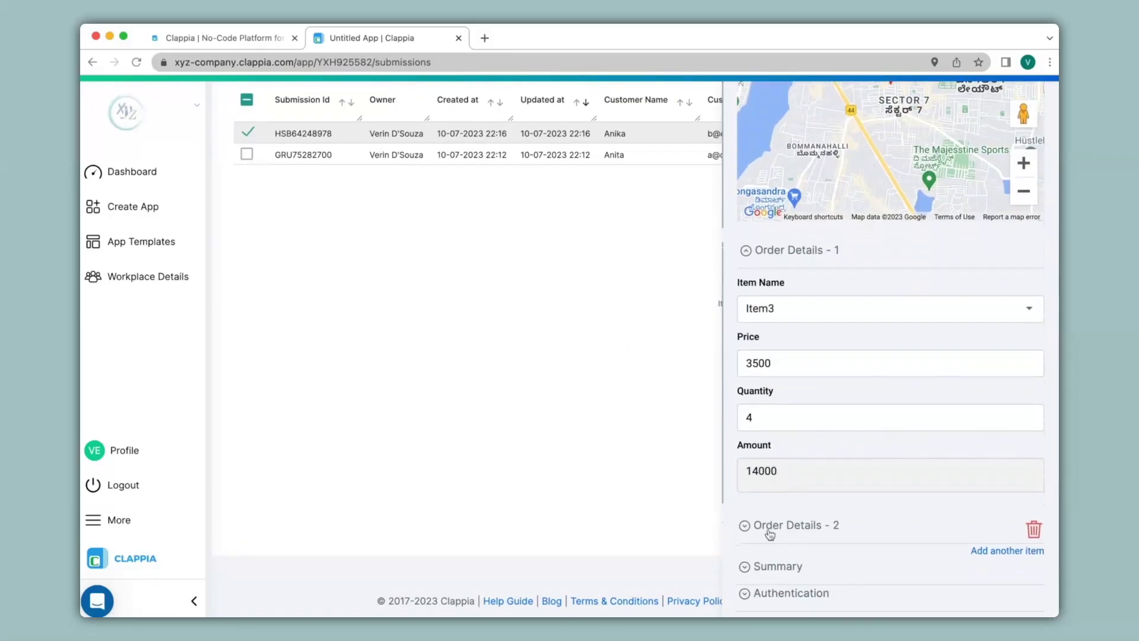
{"action": "left_click", "coordinate": [770, 529]}
{"action": "scroll", "coordinate": [770, 534], "scroll_direction": "down", "scroll_amount": 4}
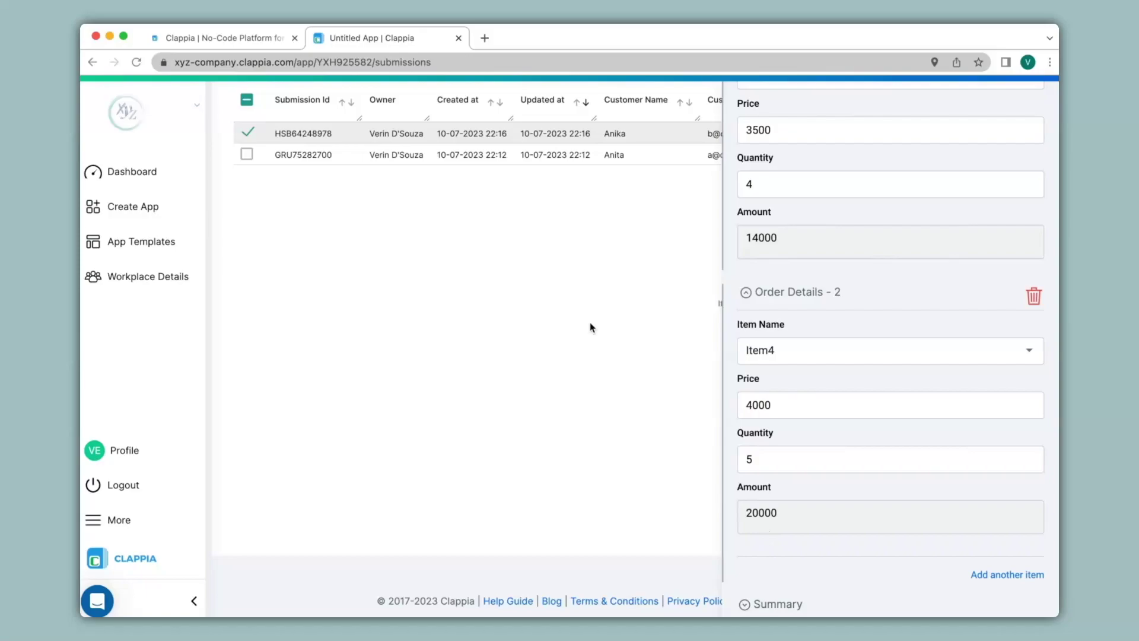
{"action": "scroll", "coordinate": [522, 273], "scroll_direction": "up", "scroll_amount": 3}
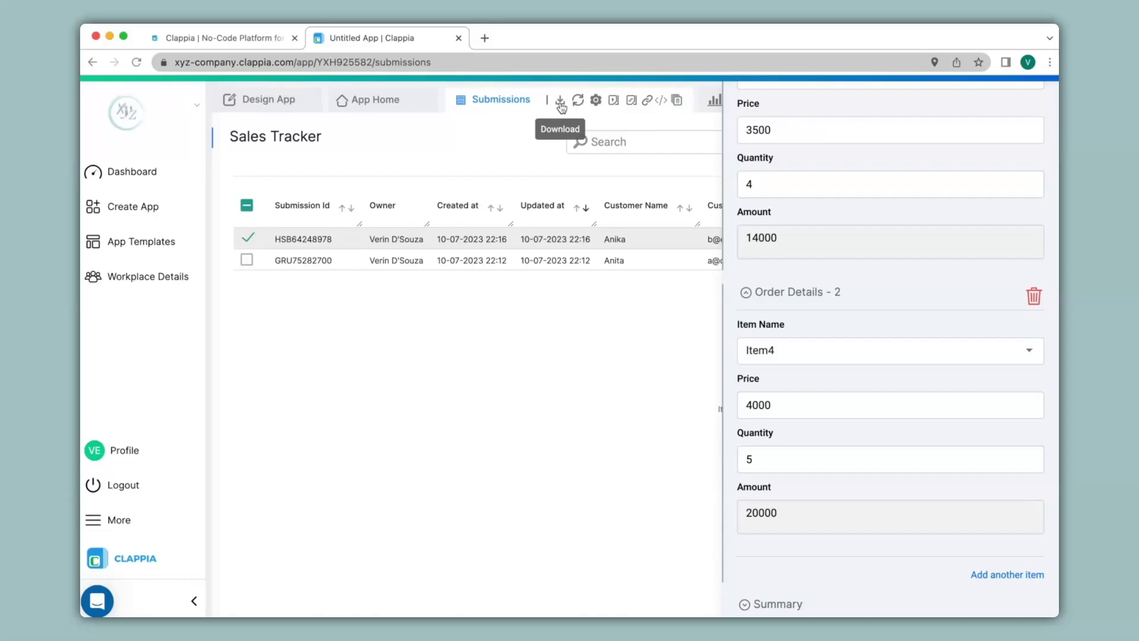
Step: Return to the Sales Tracker design editor via Design App
{"action": "left_click", "coordinate": [273, 99]}
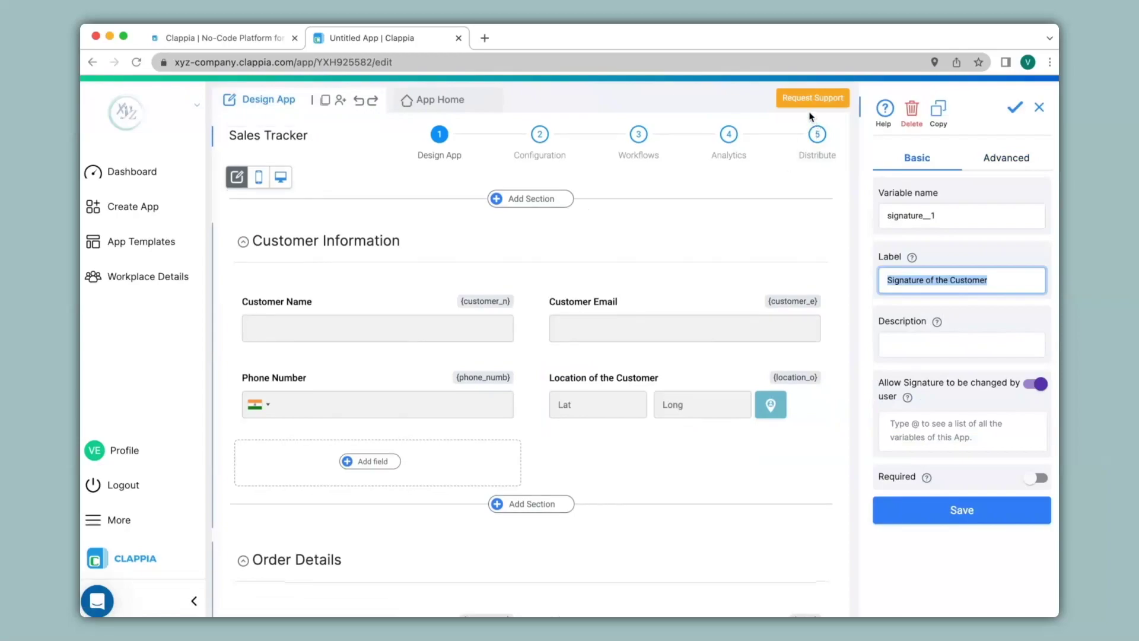